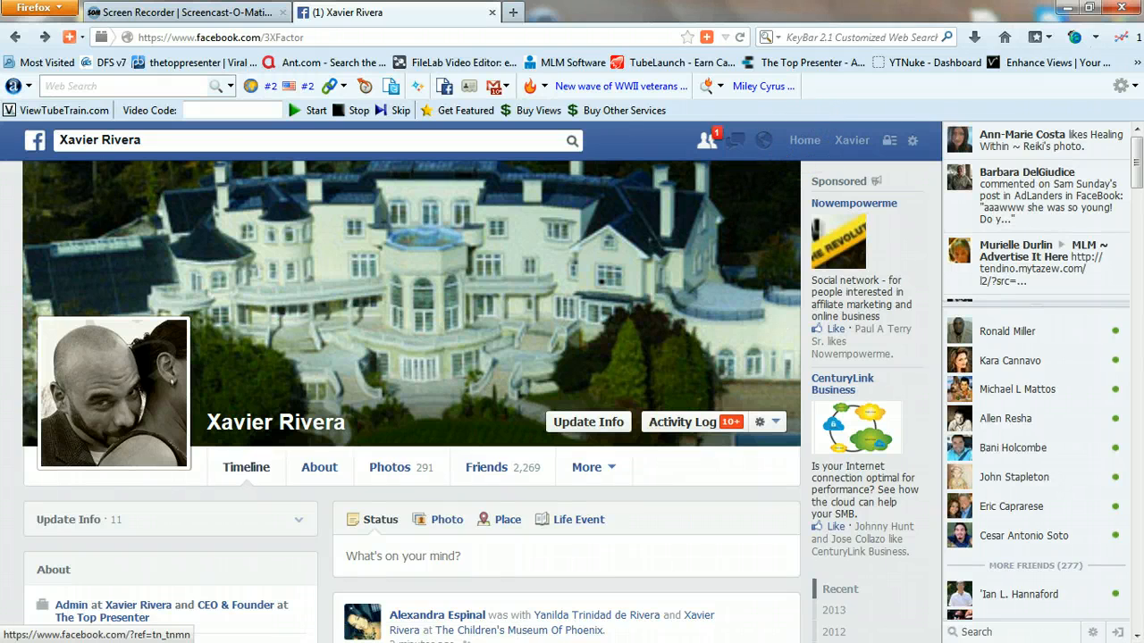
Step: Go to the home feed, open the full list of Pages and start creating a new Page
click(804, 141)
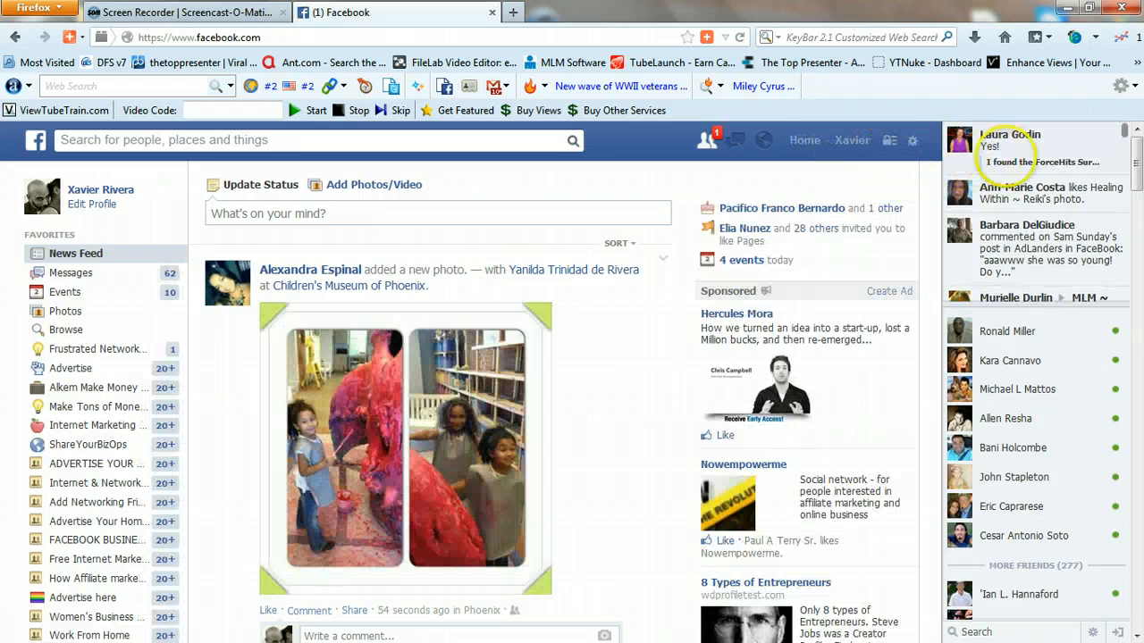
scroll(1131, 161, down, 1)
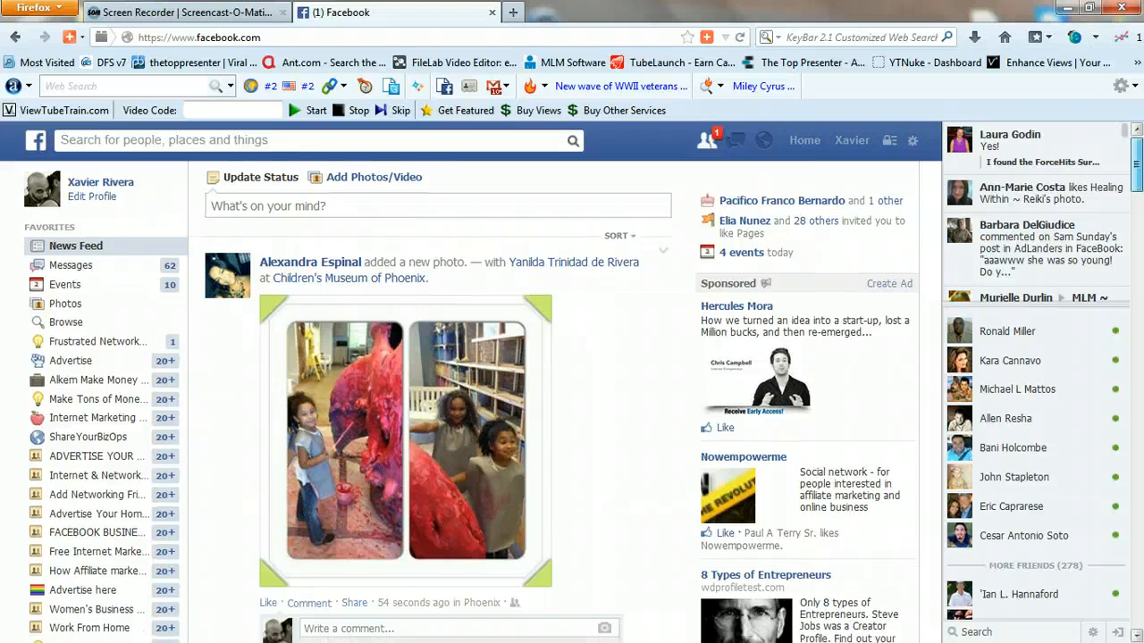
scroll(438, 376, down, 4)
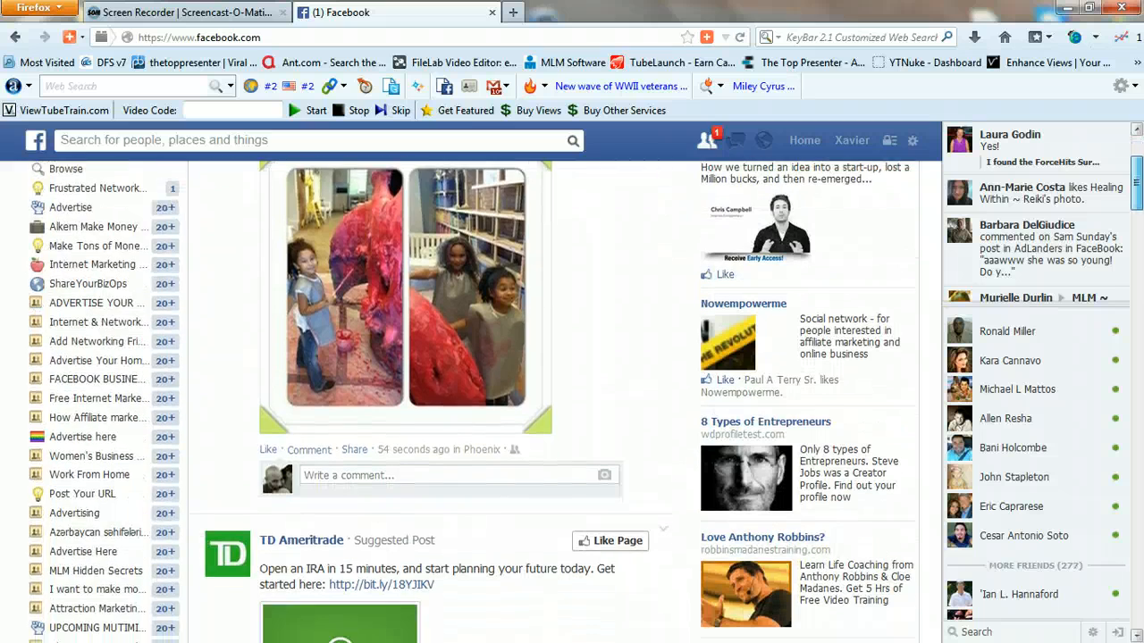
scroll(438, 375, up, 6)
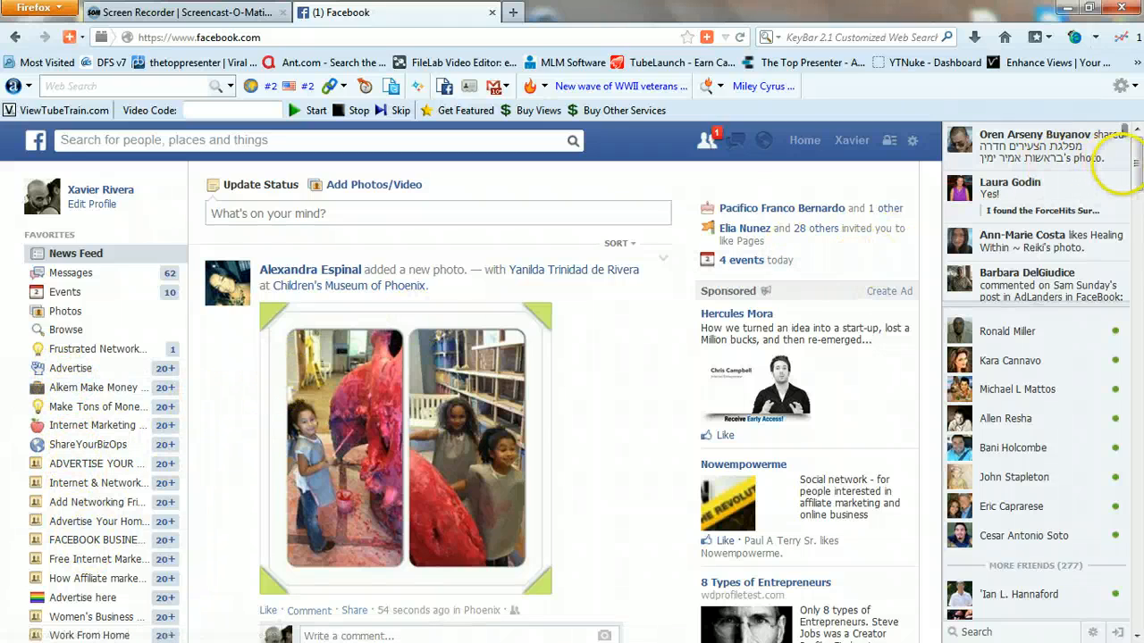
scroll(1131, 147, down, 2)
scroll(465, 402, down, 6)
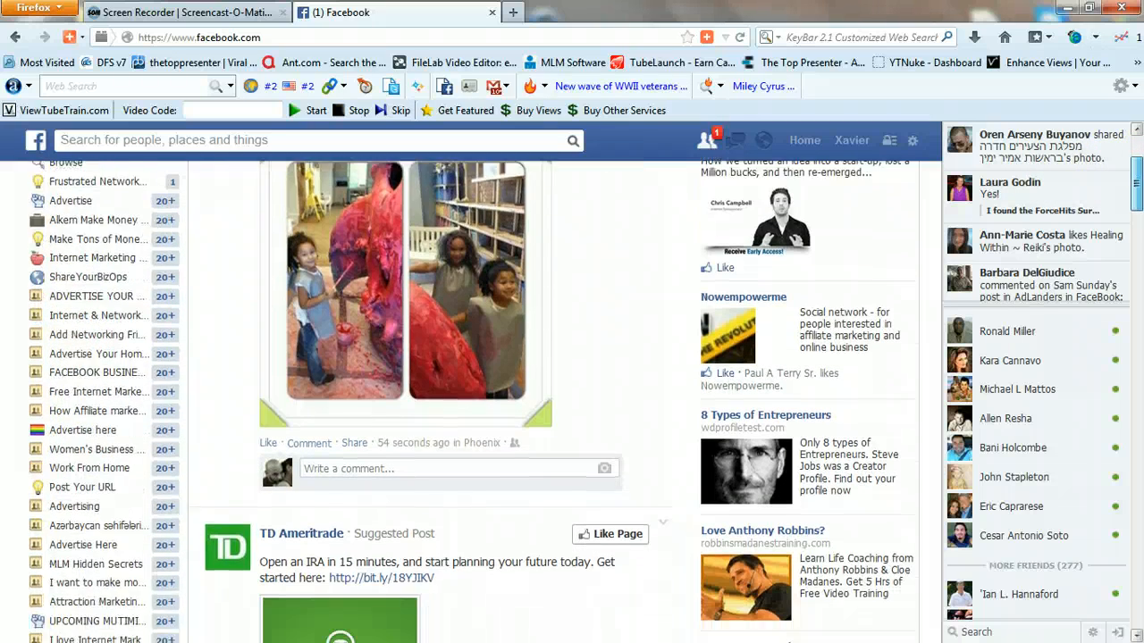
scroll(464, 403, down, 10)
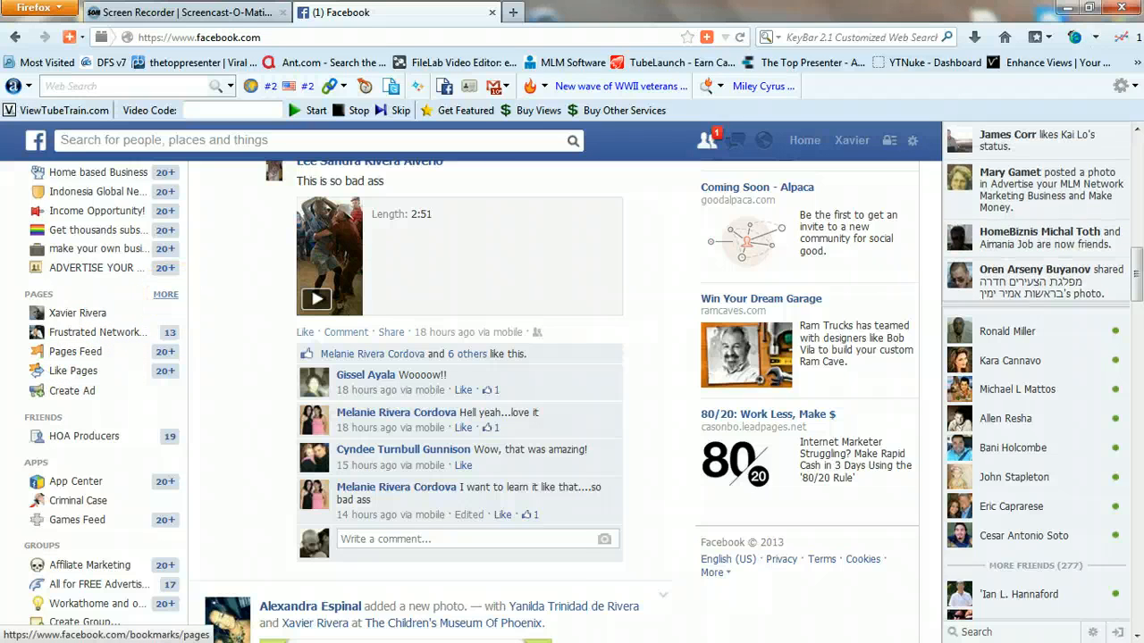
click(166, 294)
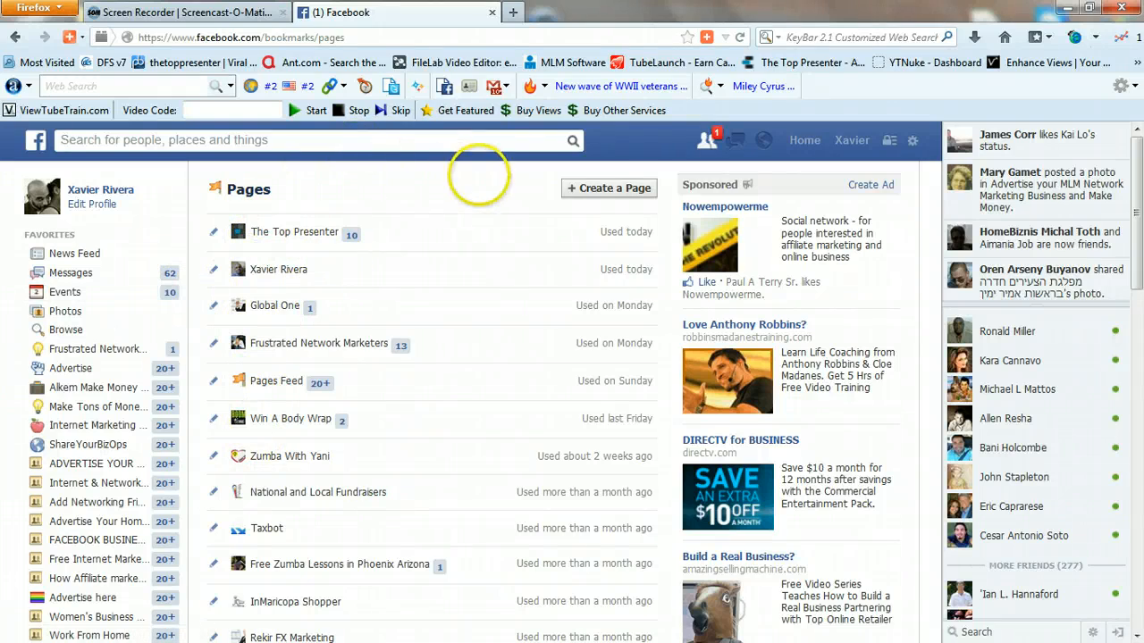
click(607, 187)
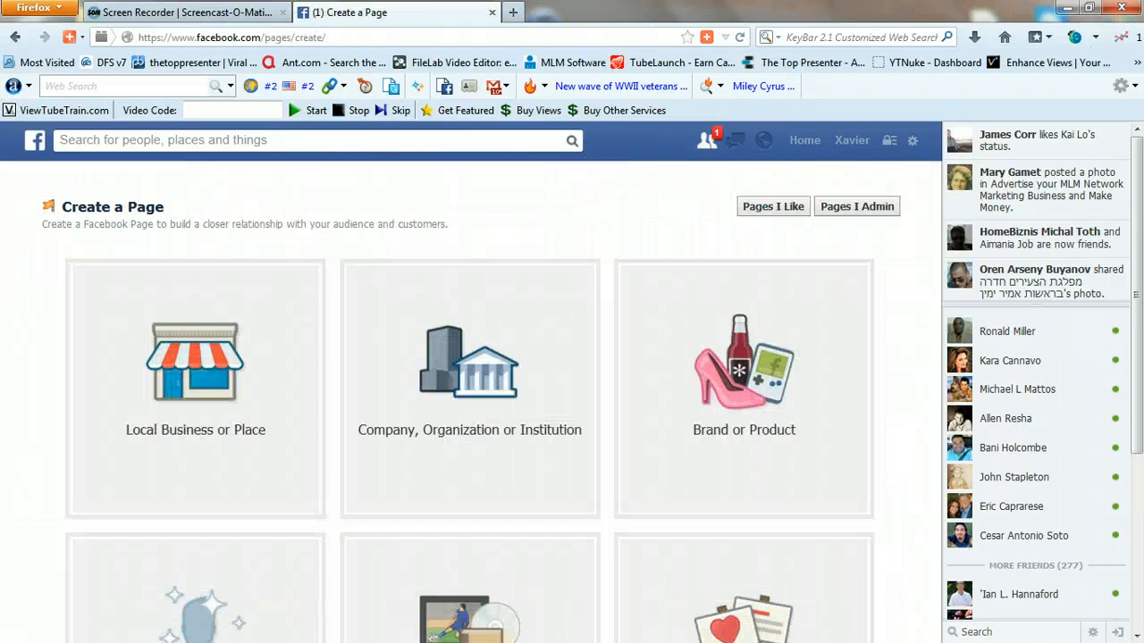
Step: Choose Brand or Product as the page type and set its category to Product/Service
drag(1136, 189, 1136, 254)
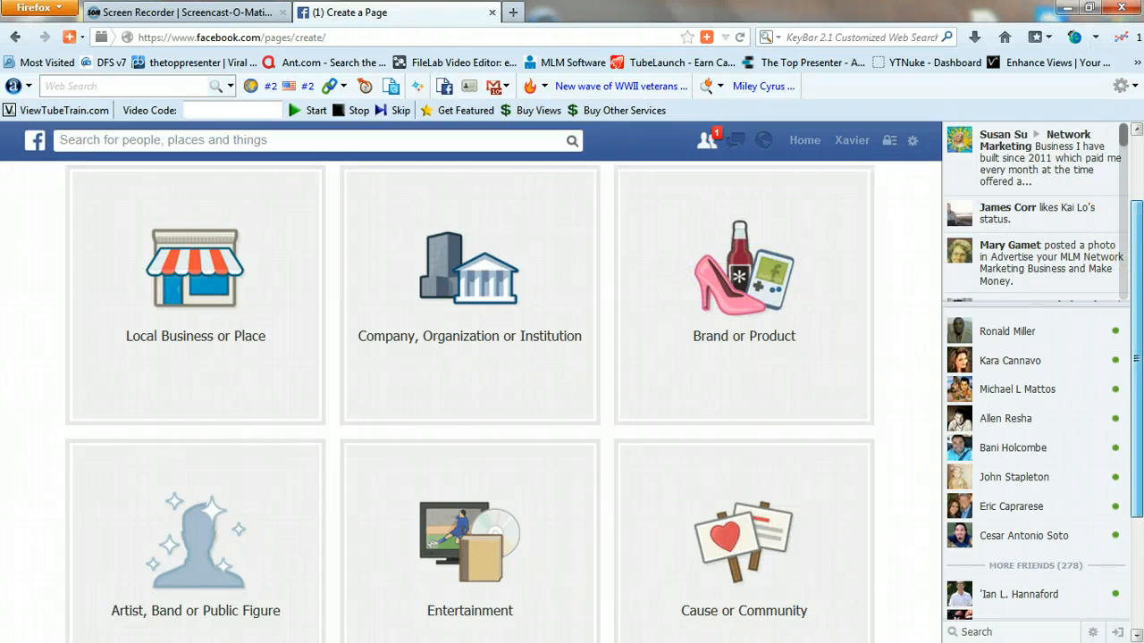
scroll(1131, 268, down, 2)
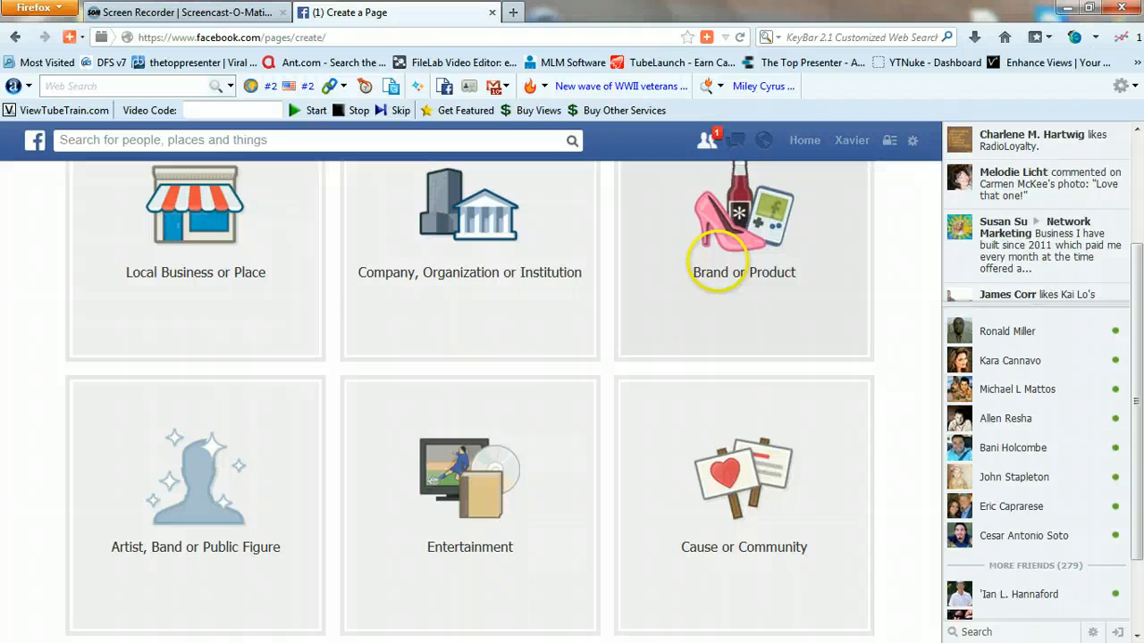
click(718, 265)
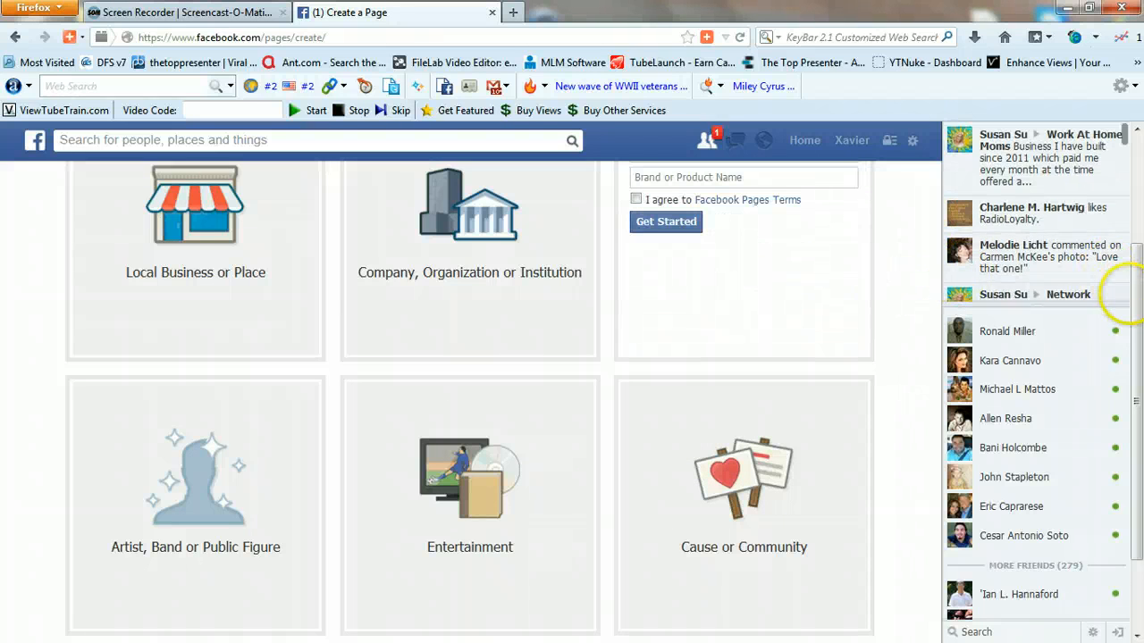
scroll(1135, 299, up, 3)
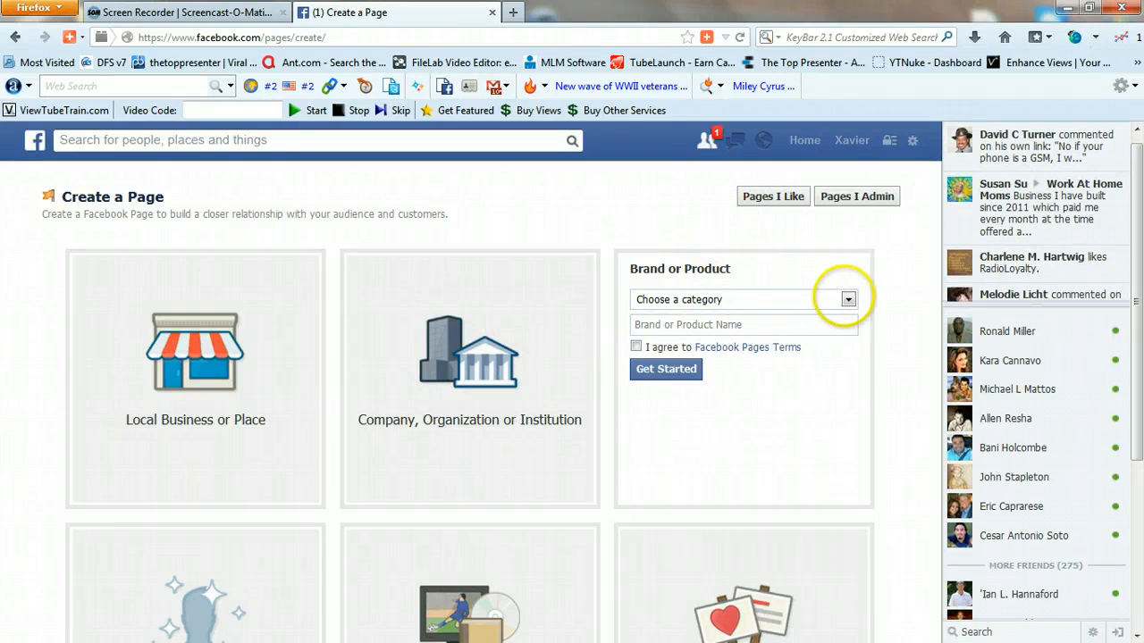
click(847, 300)
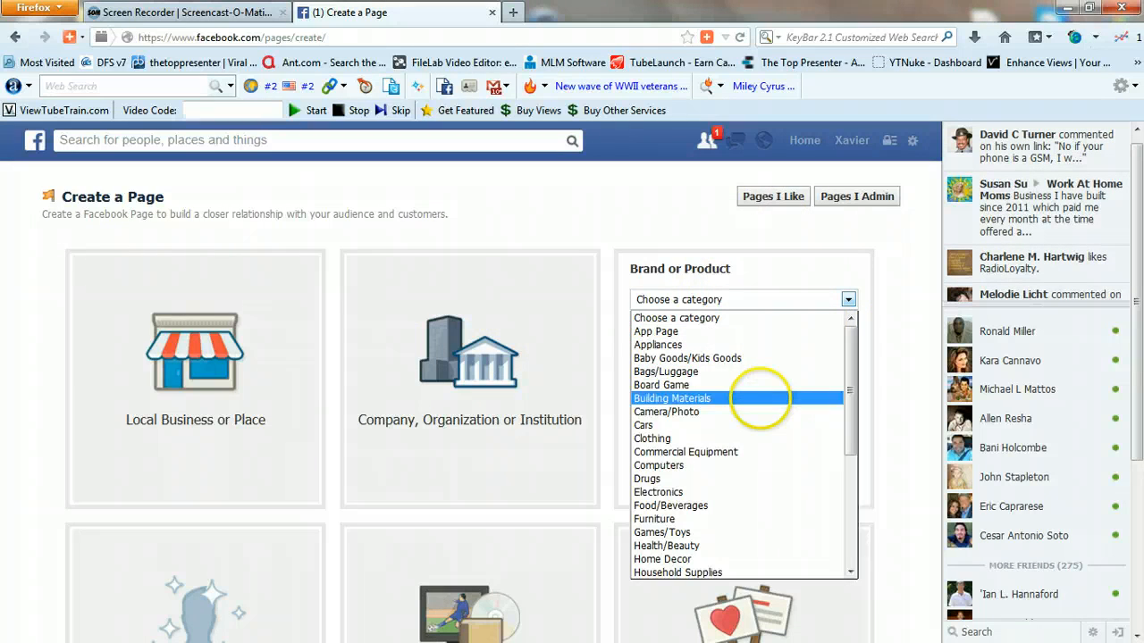
drag(849, 370, 849, 467)
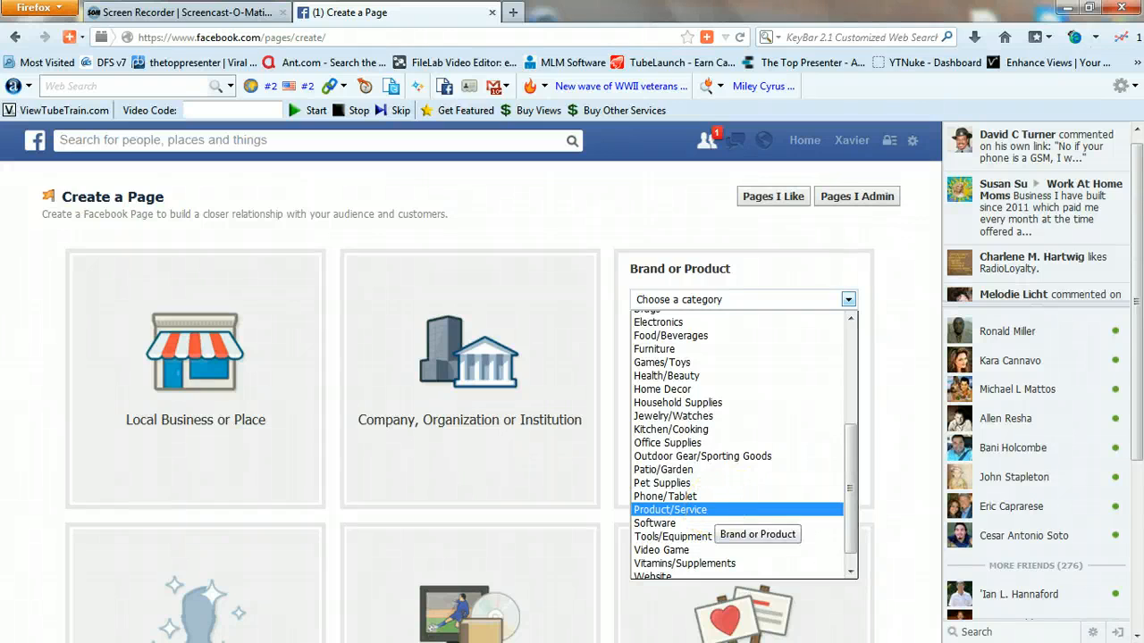
click(706, 509)
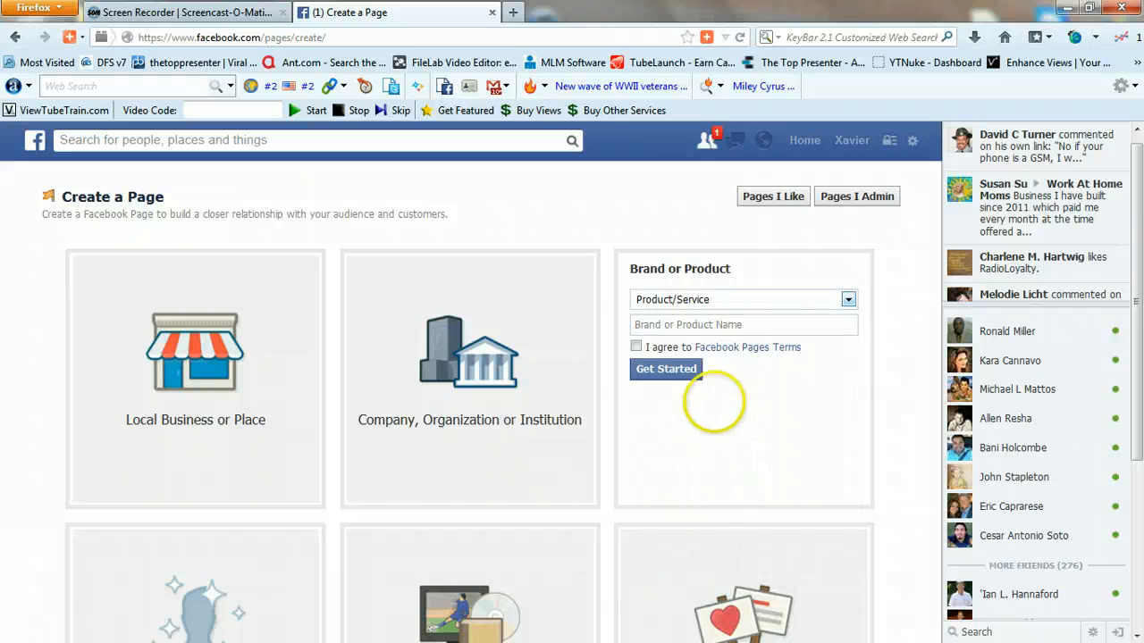
Step: Submit the new page under the name "Rideshare" with the Facebook Pages Terms accepted
click(718, 326)
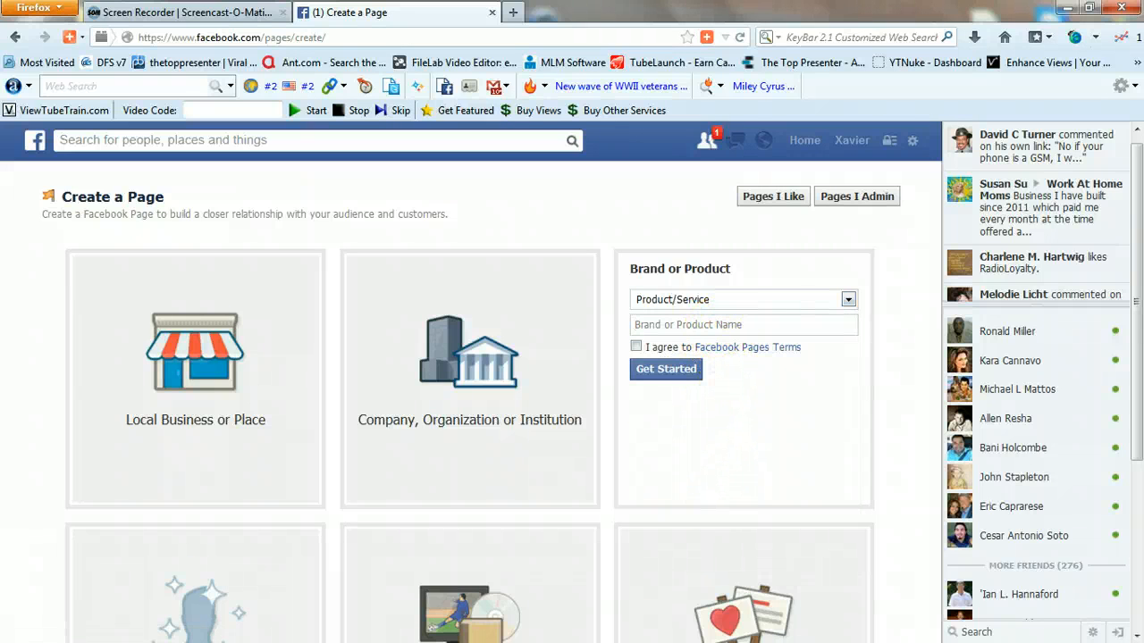
text(Tra)
key(BackSpace)
key(BackSpace)
key(BackSpace)
key(BackSpace)
key(BackSpace)
key(BackSpace)
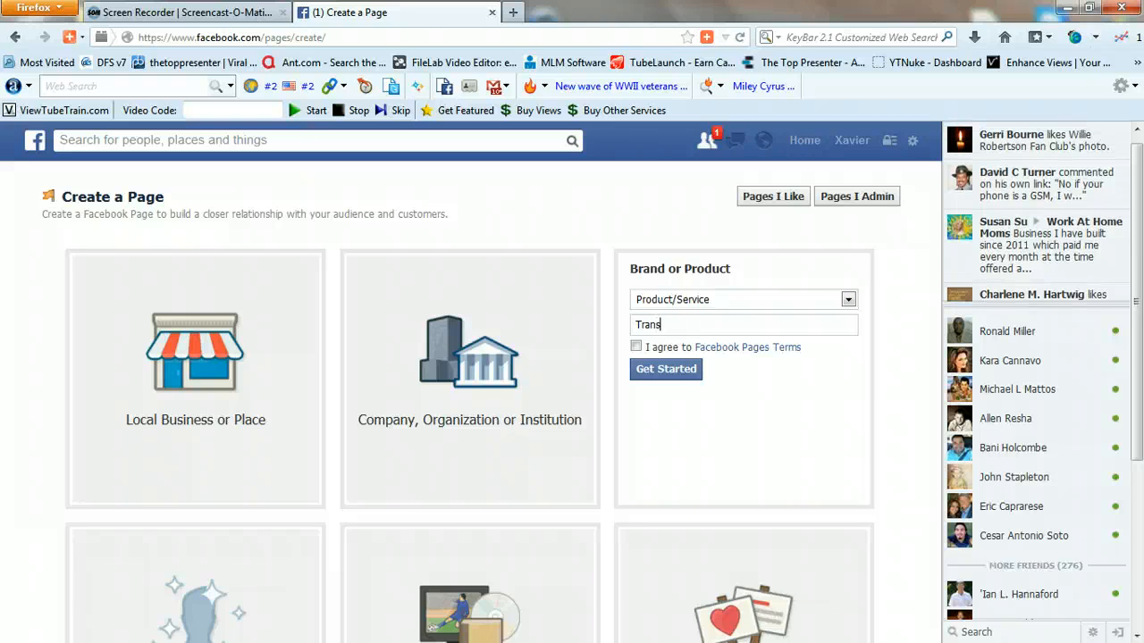
text(Ridesha)
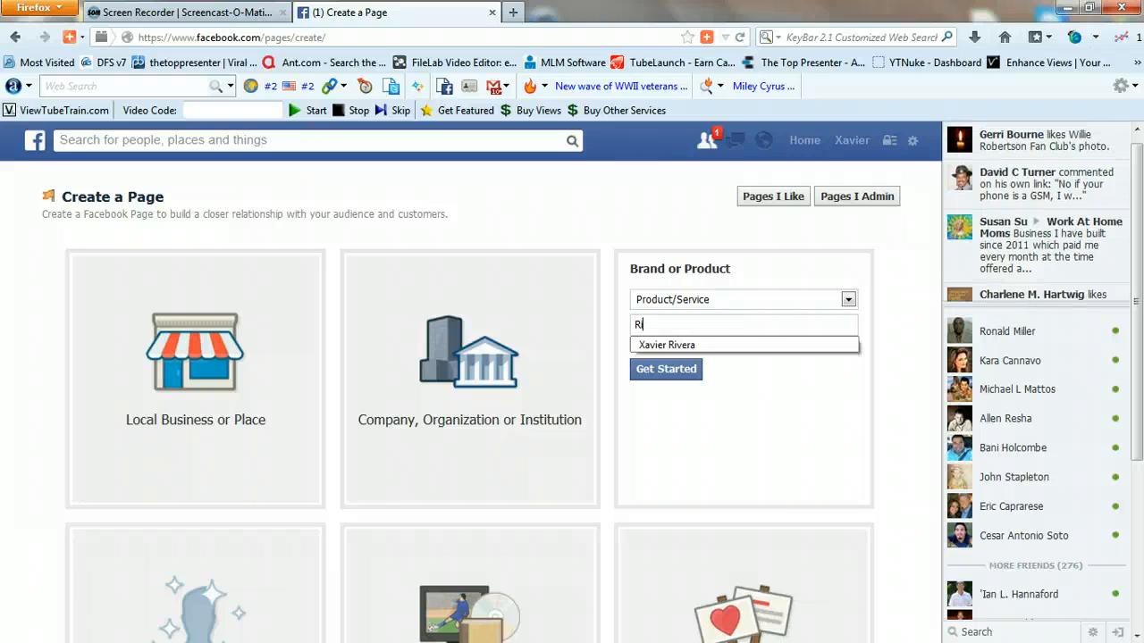
text(re)
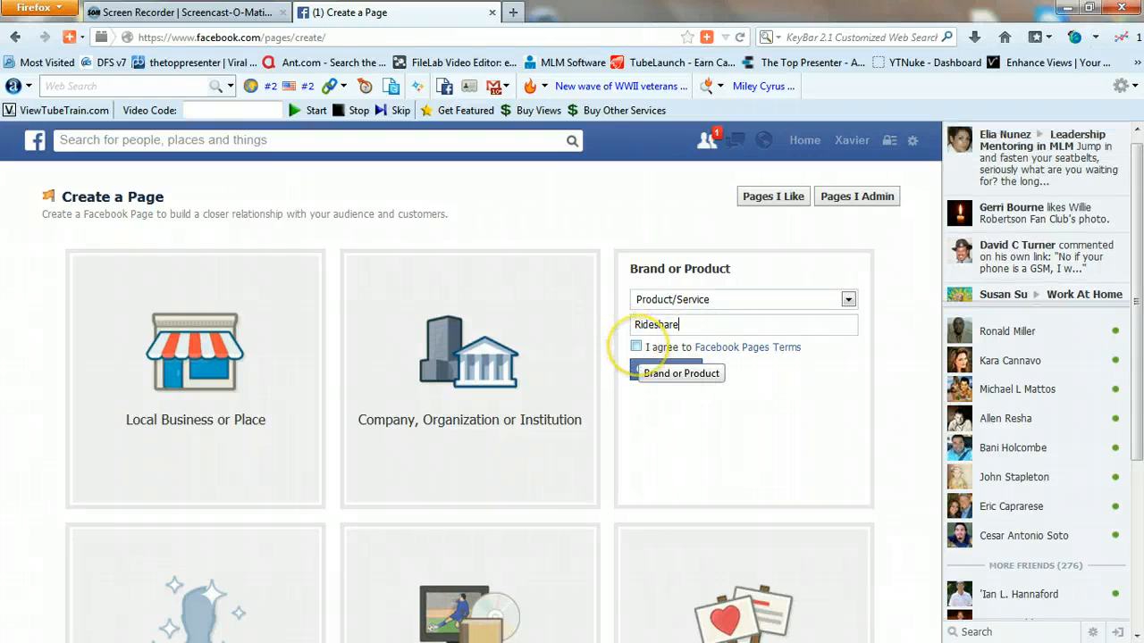
click(636, 347)
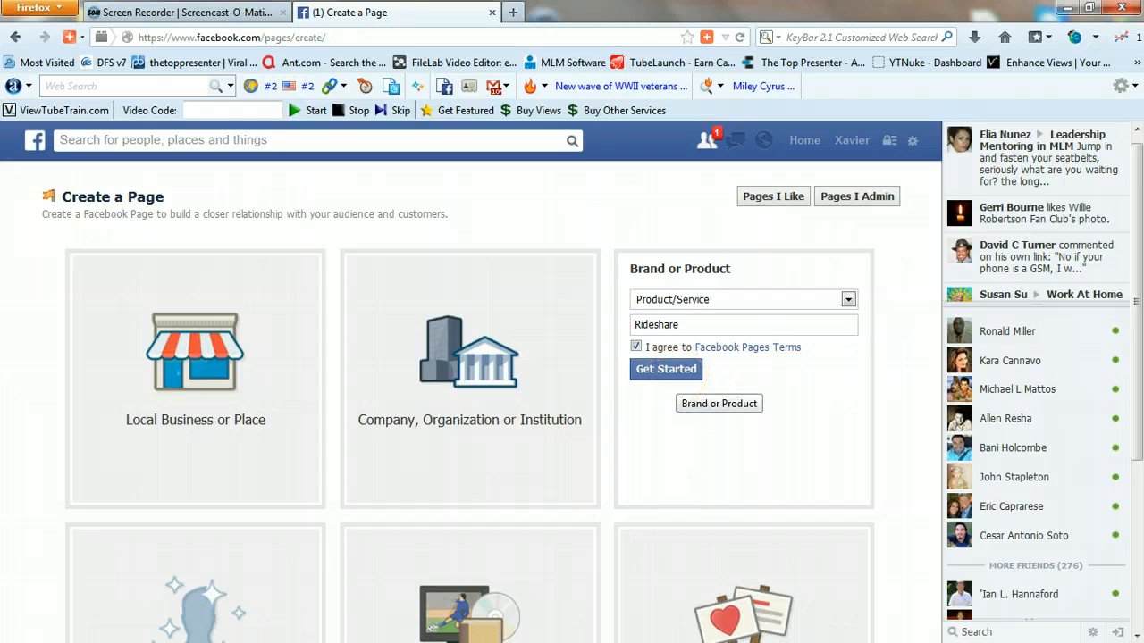
click(666, 370)
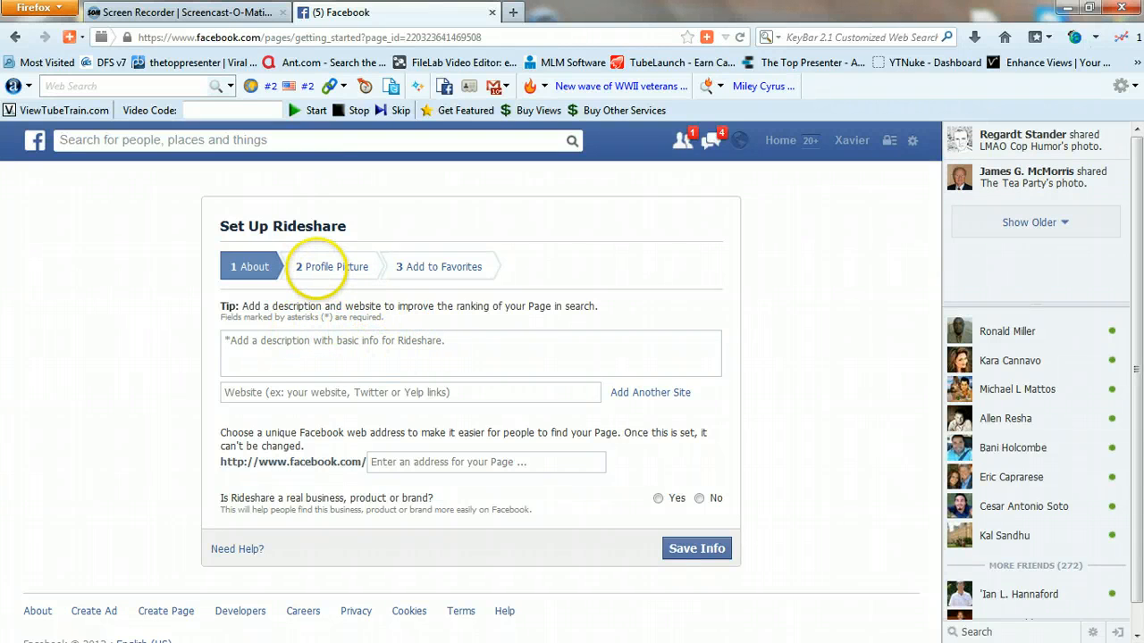
Step: Set the page's unique Facebook web address to "maricoparideshare"
click(286, 358)
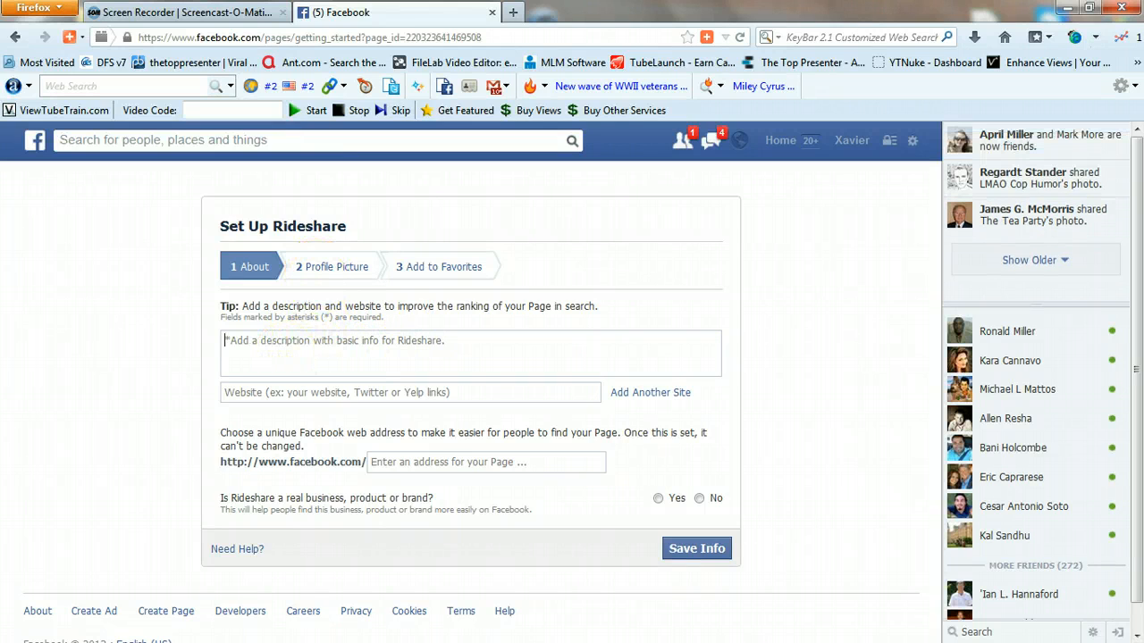
click(273, 391)
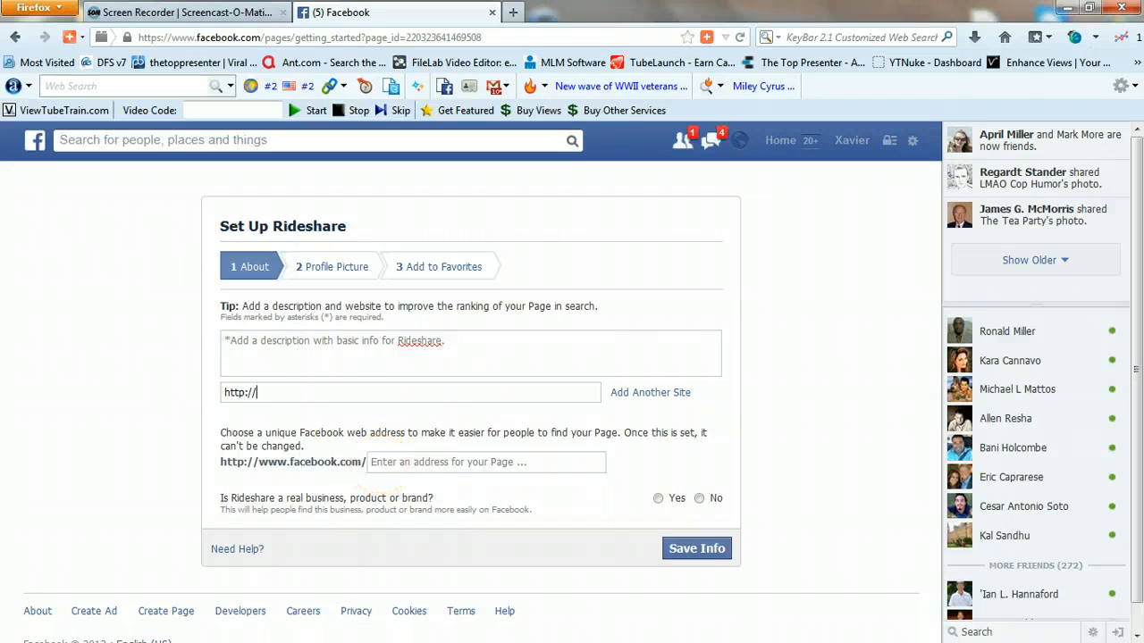
click(380, 462)
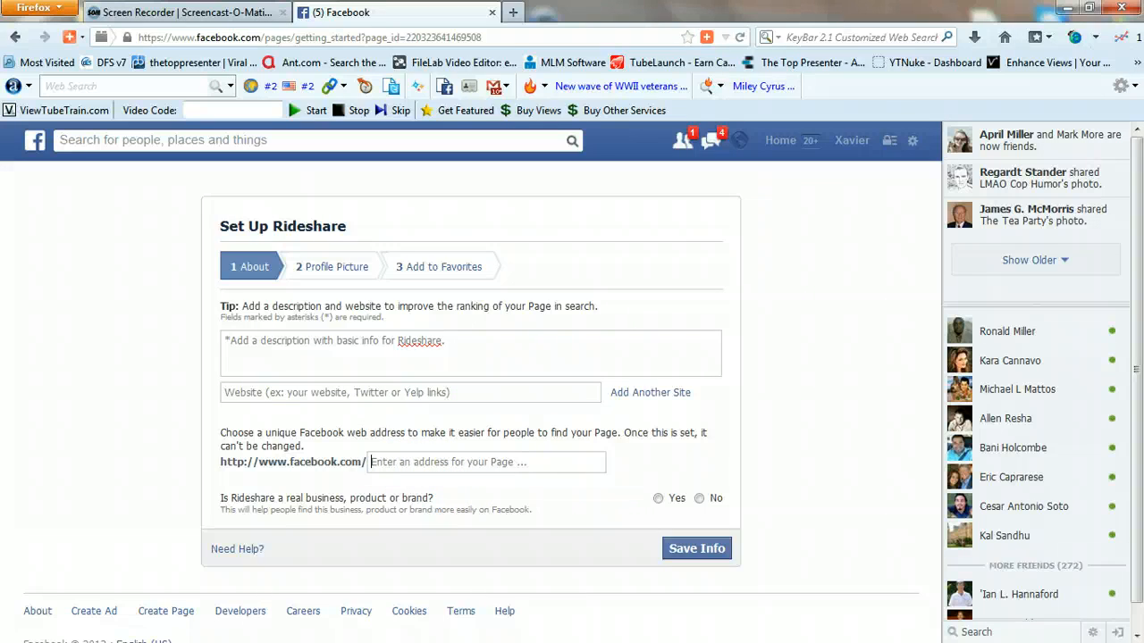
text(ma)
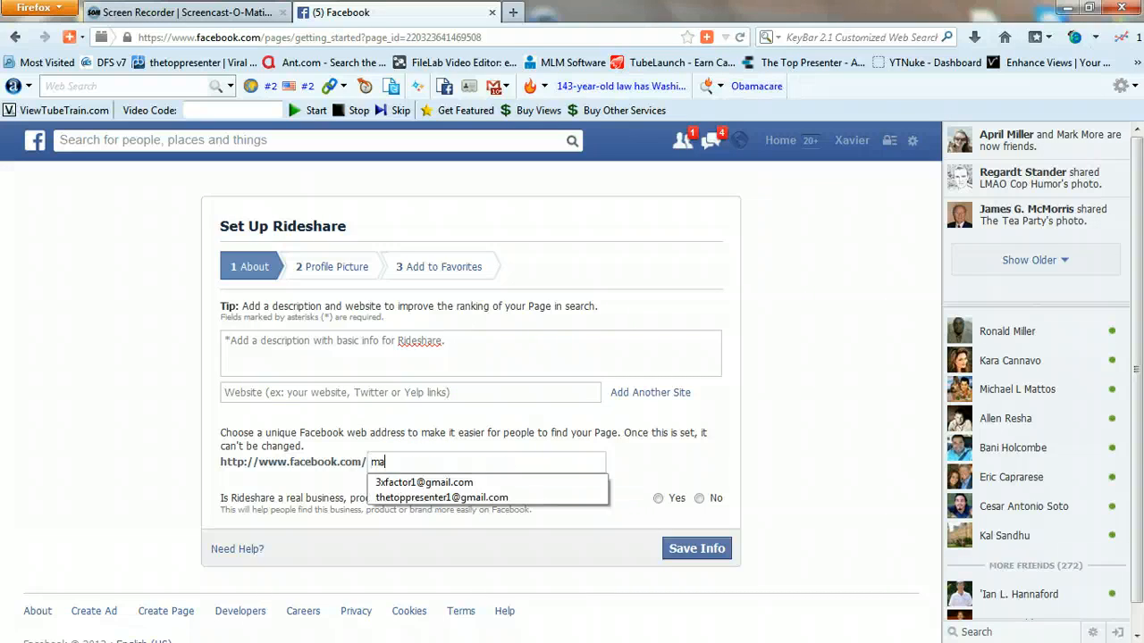
text(ricopa)
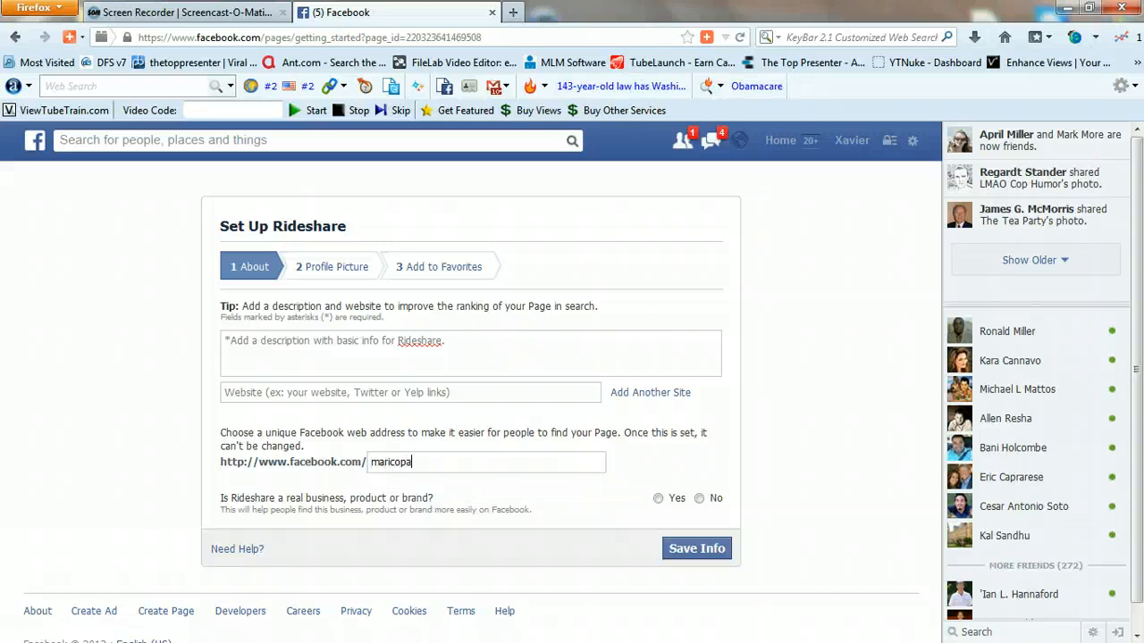
text(rideshare)
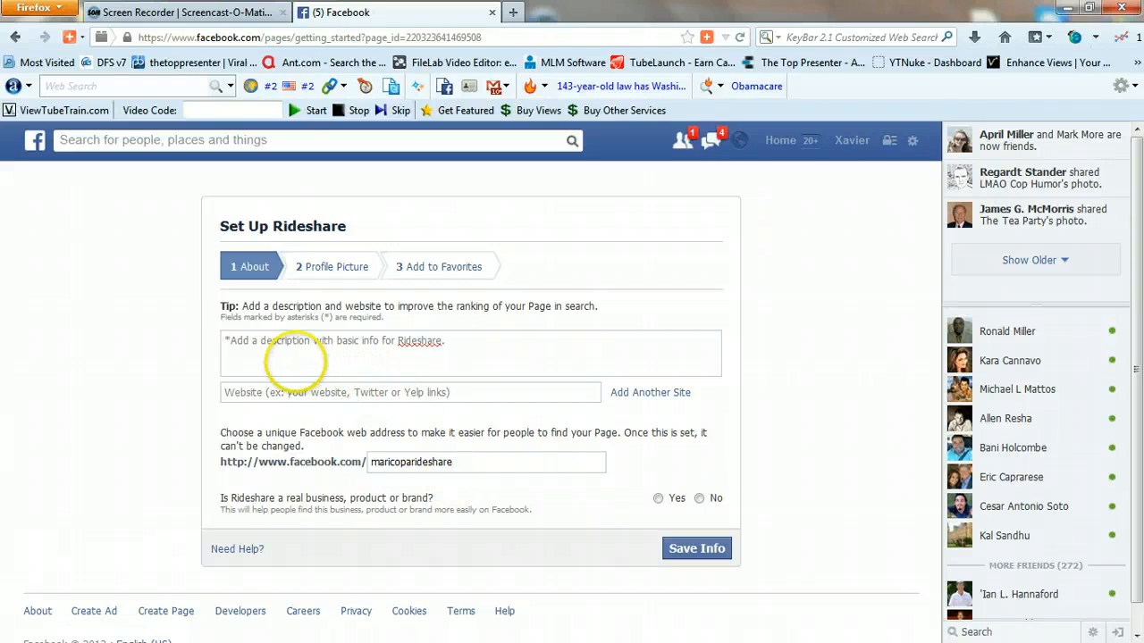
Step: Enter "Rides in and out of the City of Maricopa" as the page's description
click(286, 354)
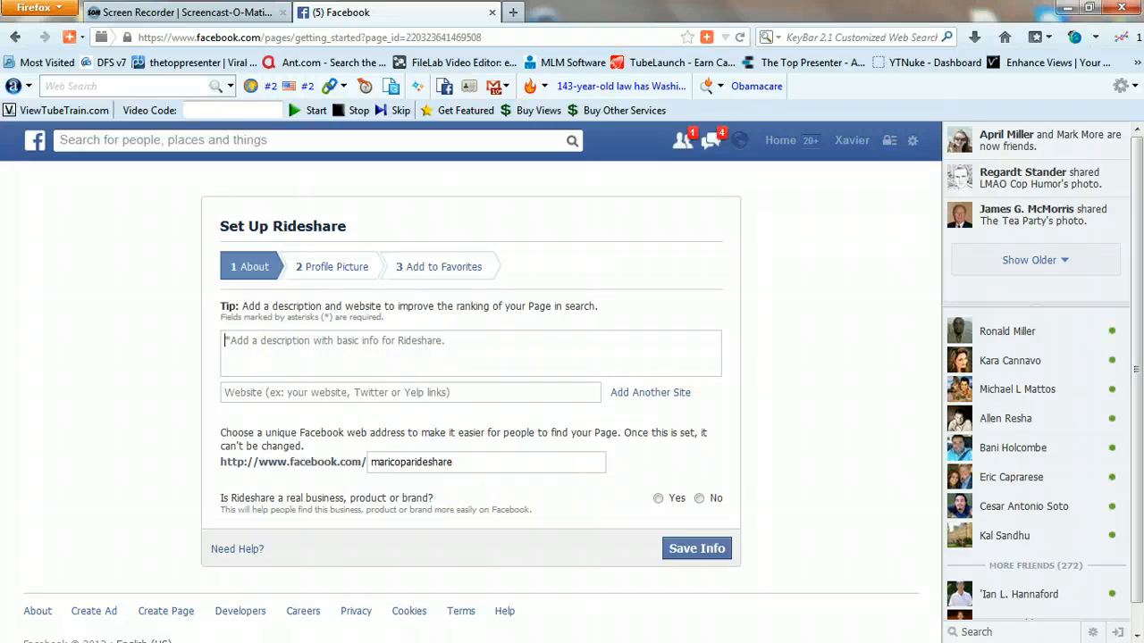
text(Rides)
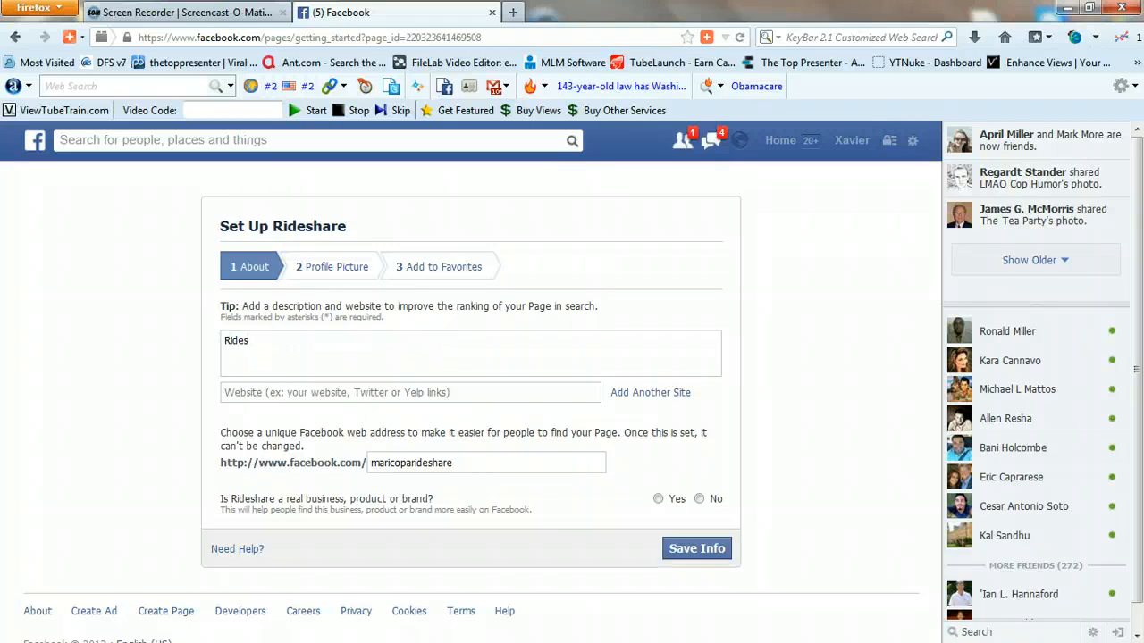
text( in and out of )
text(mari)
key(BackSpace)
key(BackSpace)
key(BackSpace)
key(BackSpace)
text(the City)
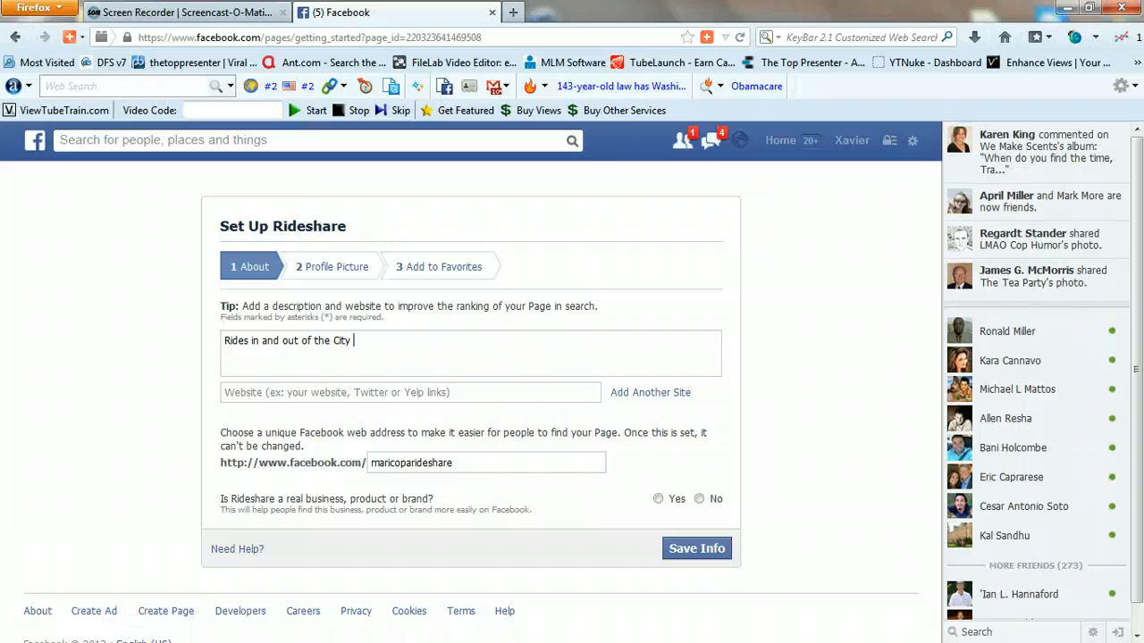
text(of Maricopa)
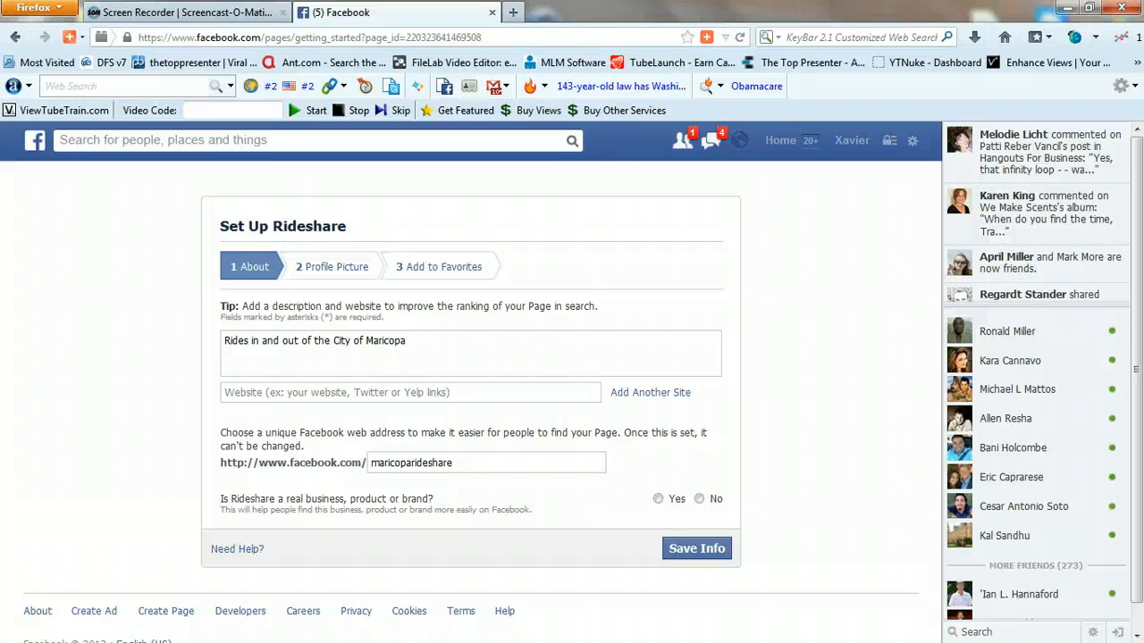
text(, AZ http:/)
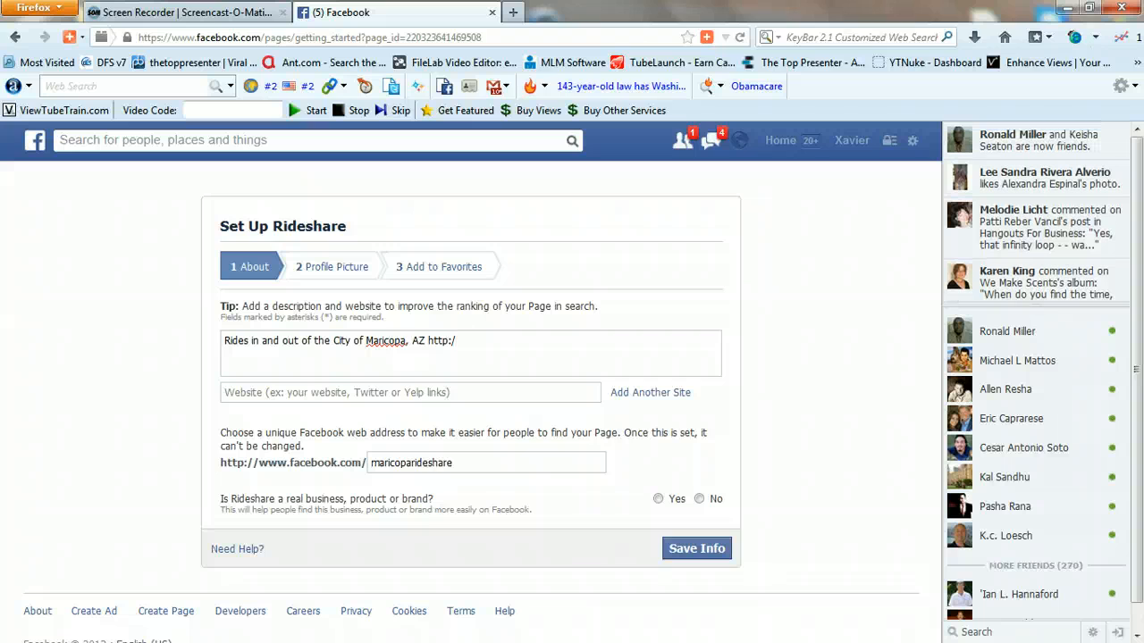
text(/maricoparid)
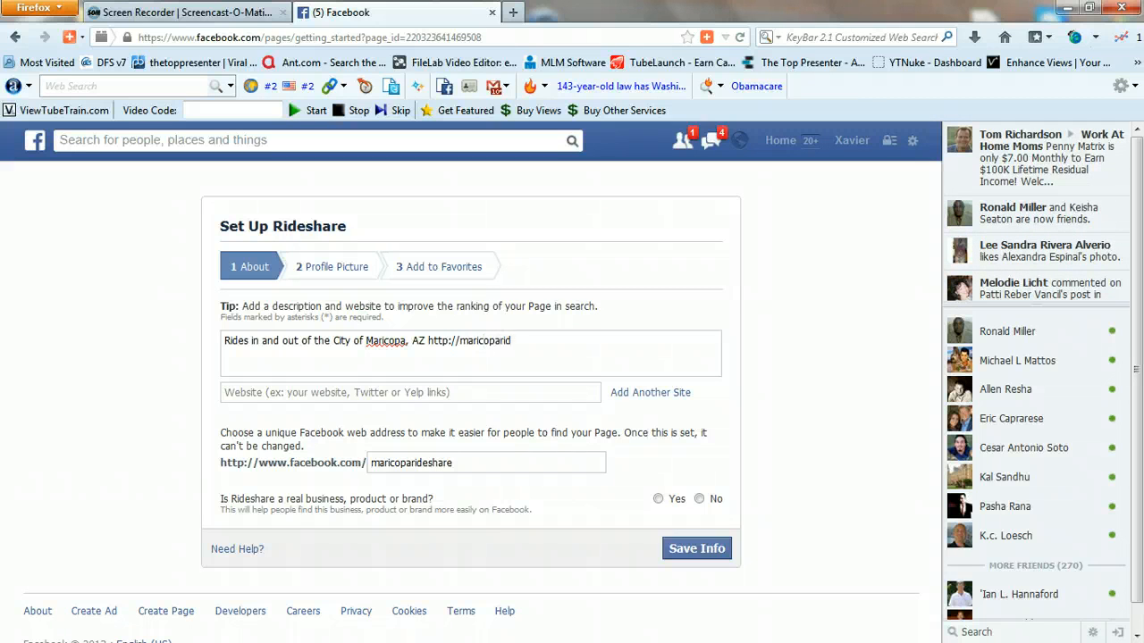
text(eshare.com)
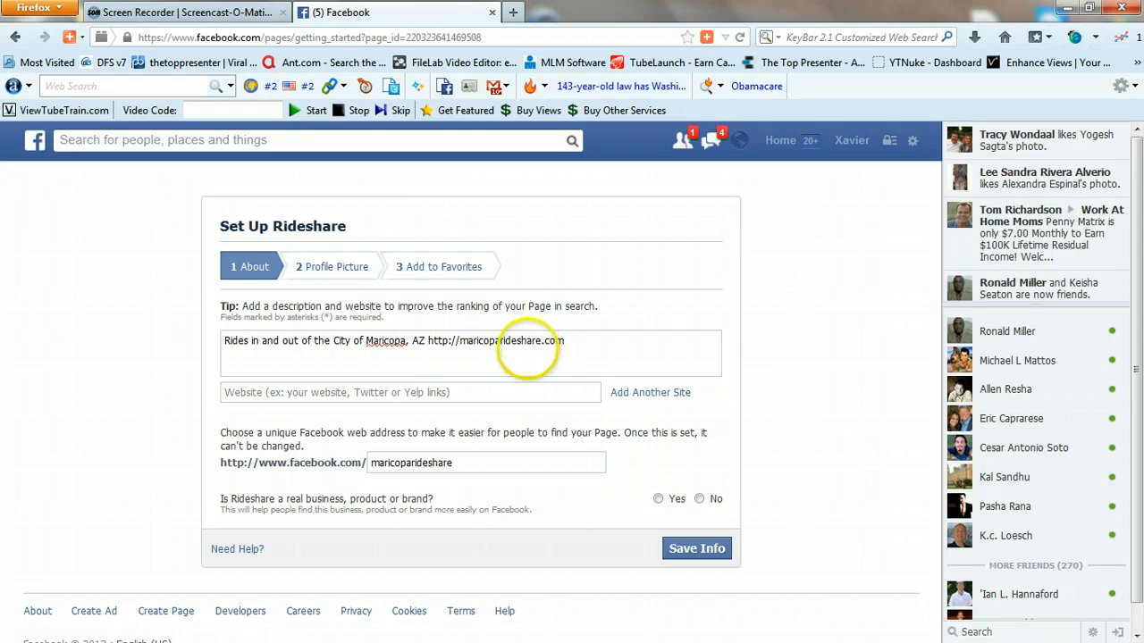
click(428, 340)
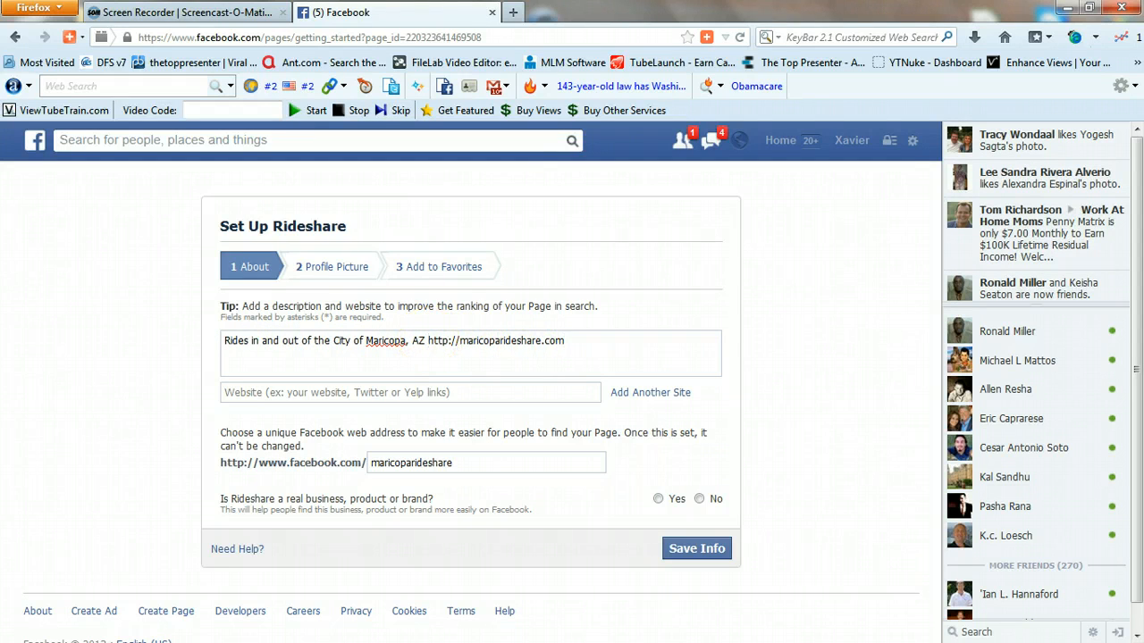
Step: Insert "Click Here - " before the web address in the page description
text(Click Her)
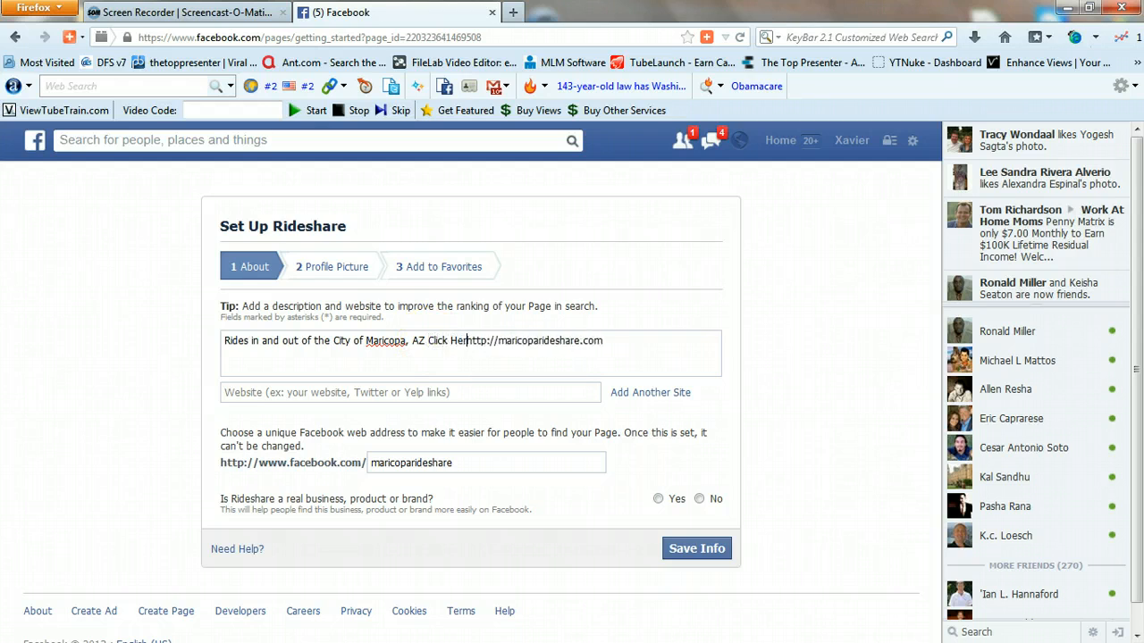
text(e fo)
text(r Rat)
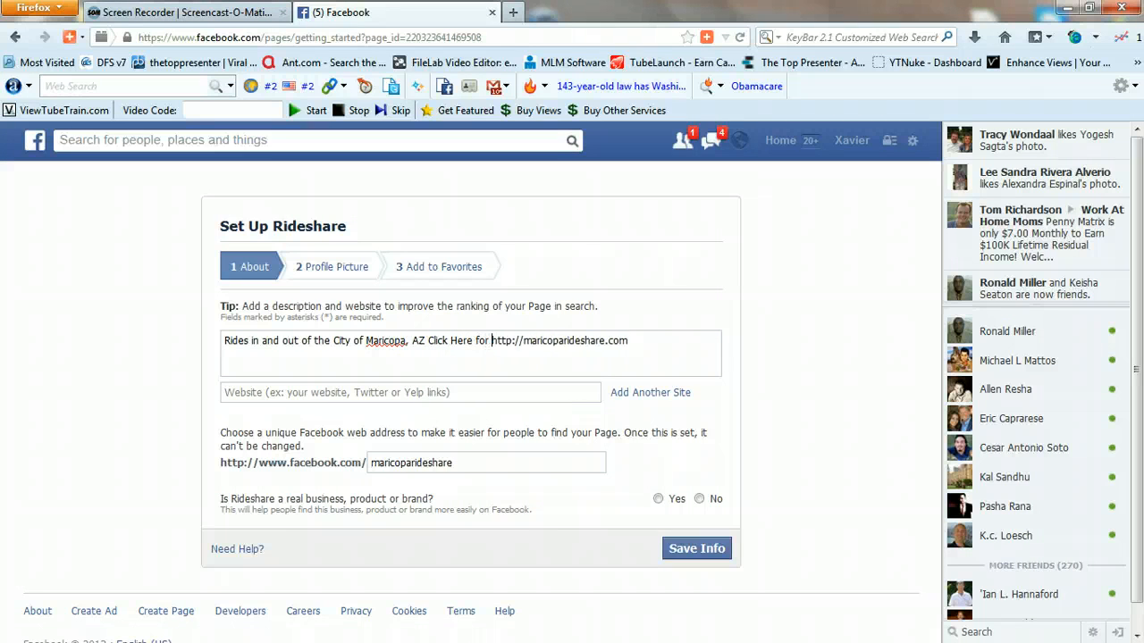
key(BackSpace)
key(BackSpace)
key(BackSpace)
key(BackSpace)
key(BackSpace)
key(BackSpace)
key(BackSpace)
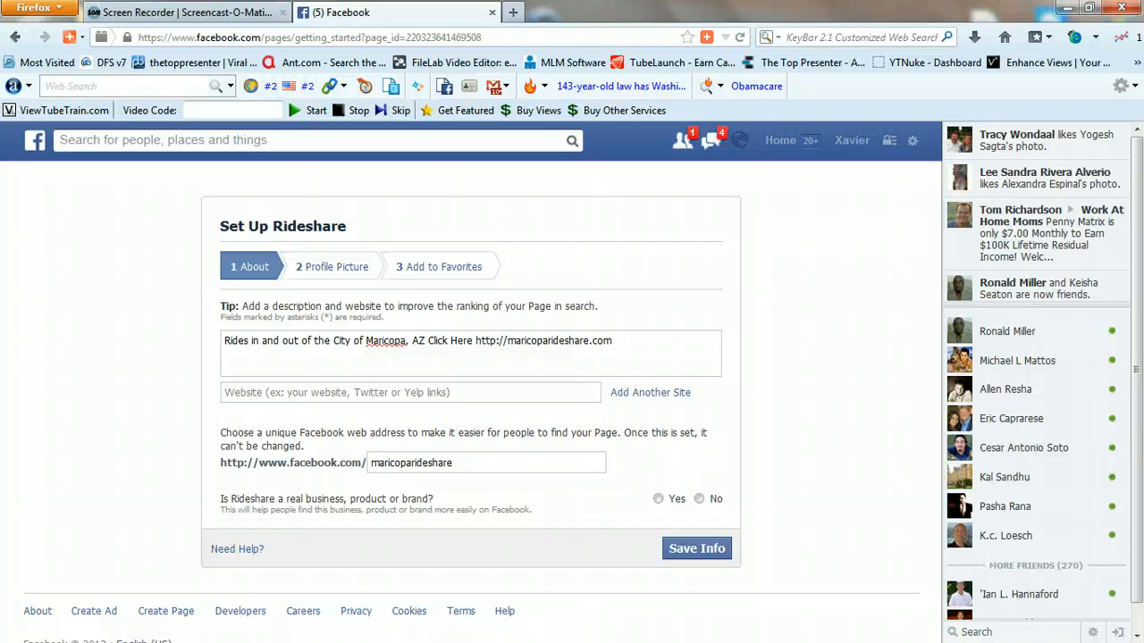
text(-)
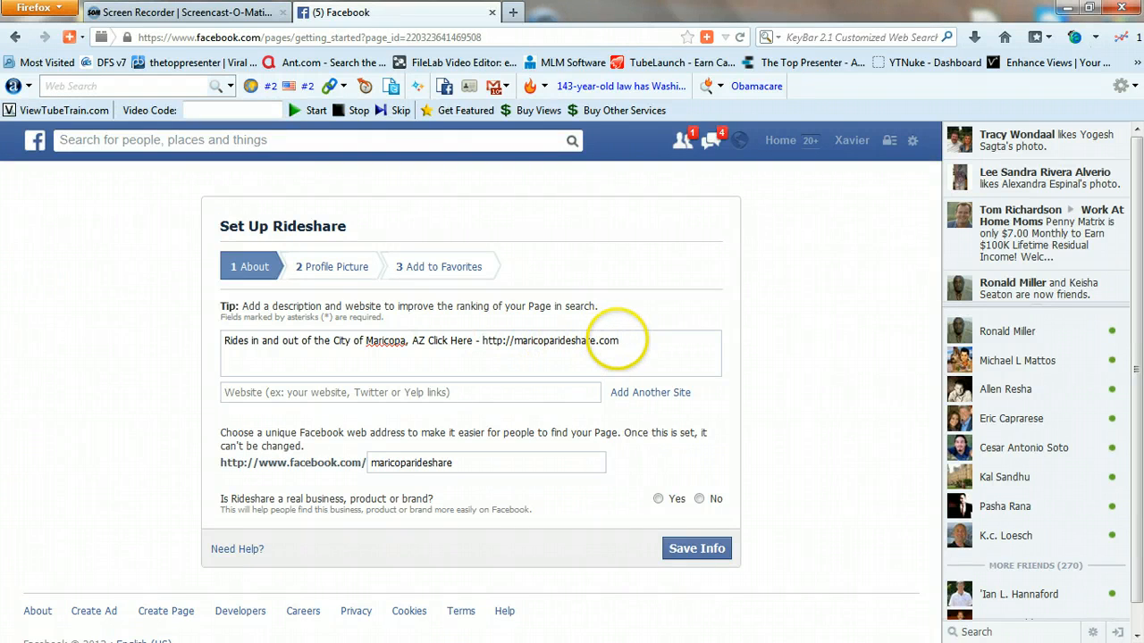
Step: End the page description with a period and change its first word to "Rideshares"
click(619, 341)
text(.)
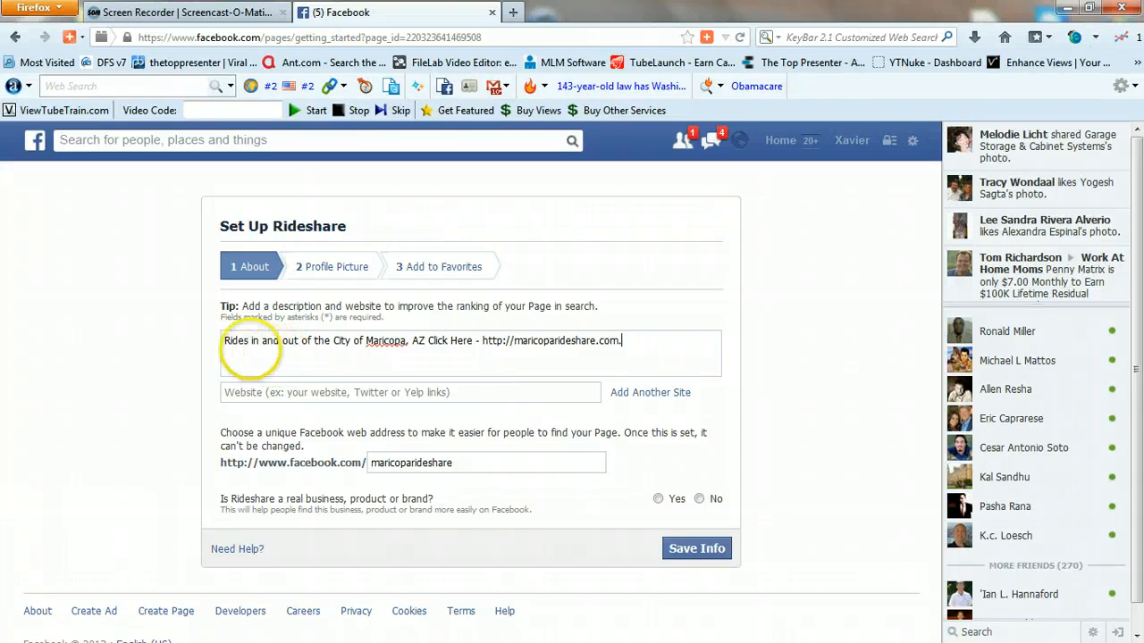
click(248, 342)
text(har)
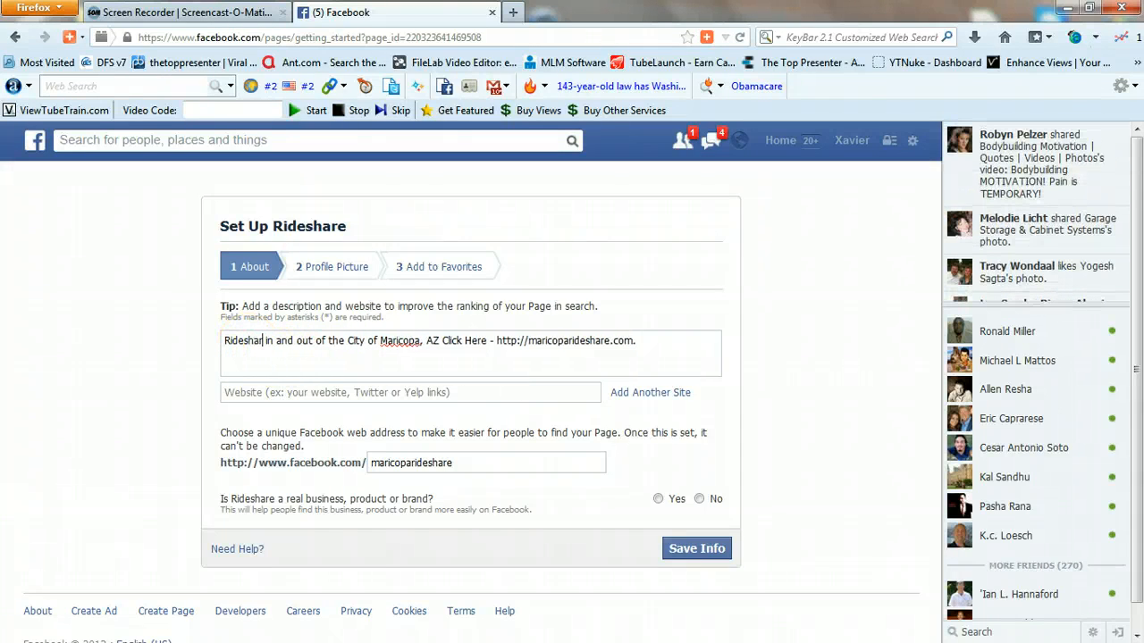
text(es)
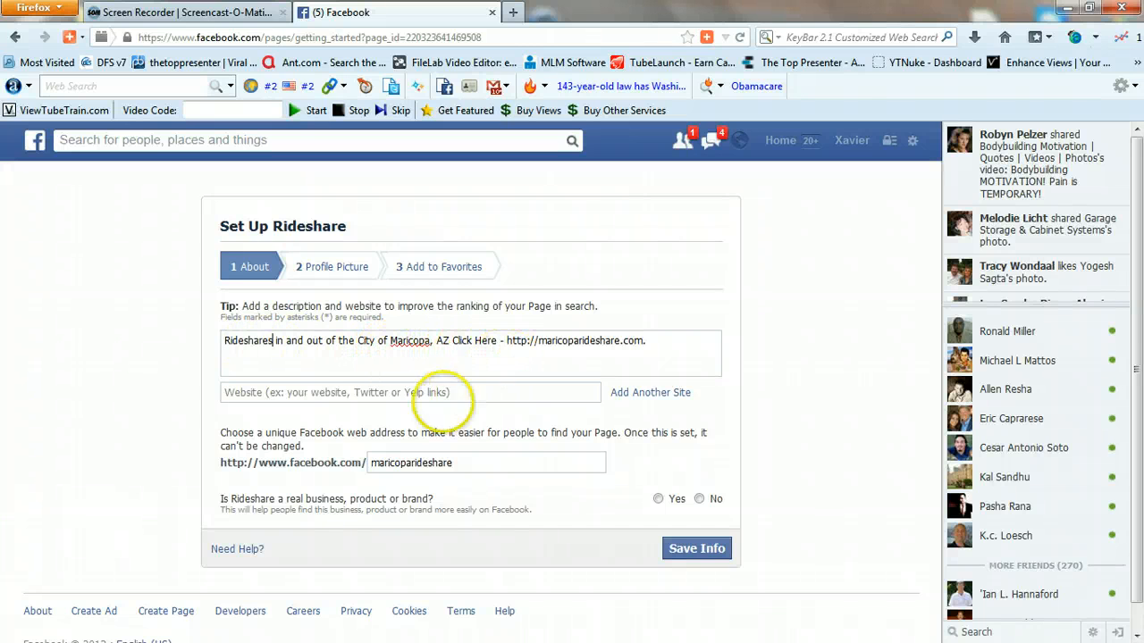
click(357, 392)
text(http://)
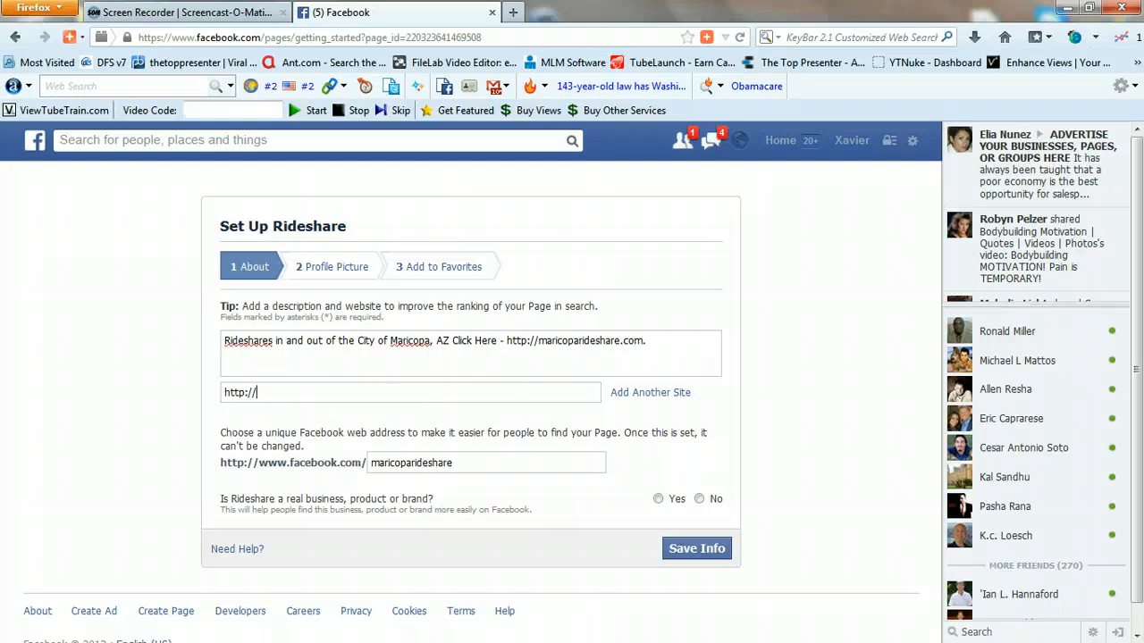
text(maricopa)
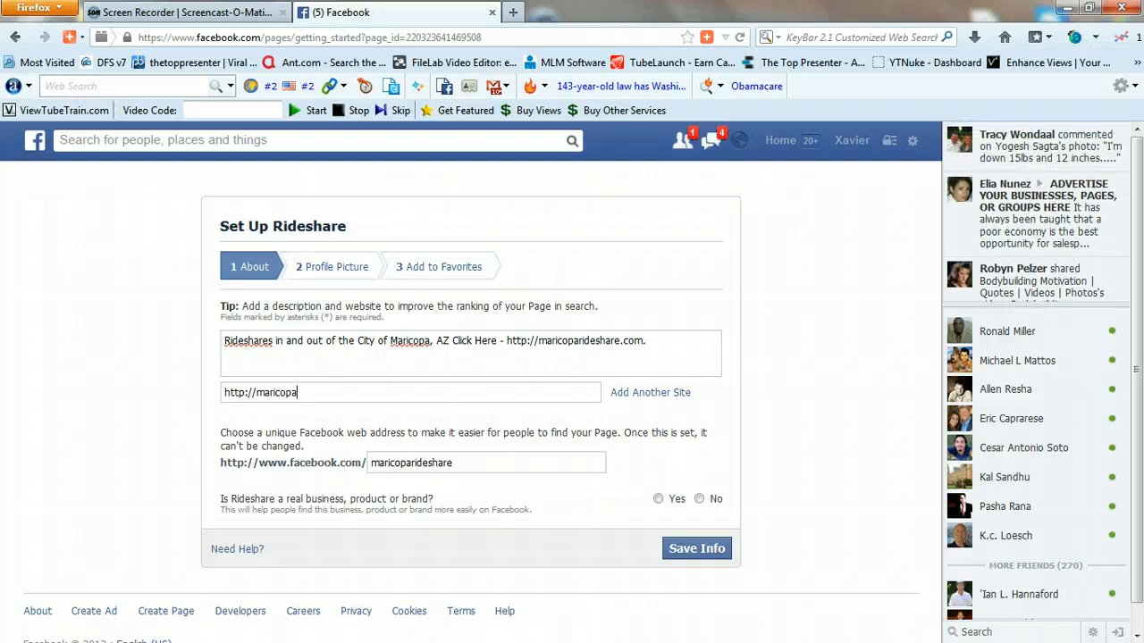
text(rideshare.com)
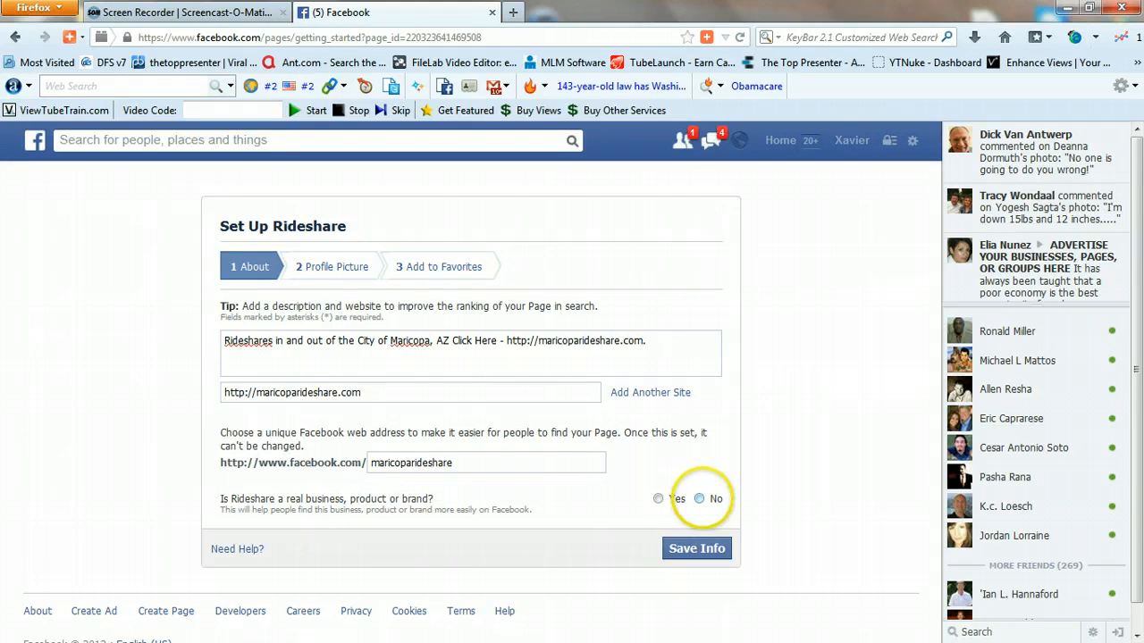
Step: Save the page info with No for a real business, product or brand, and open the website import for the profile picture
click(699, 499)
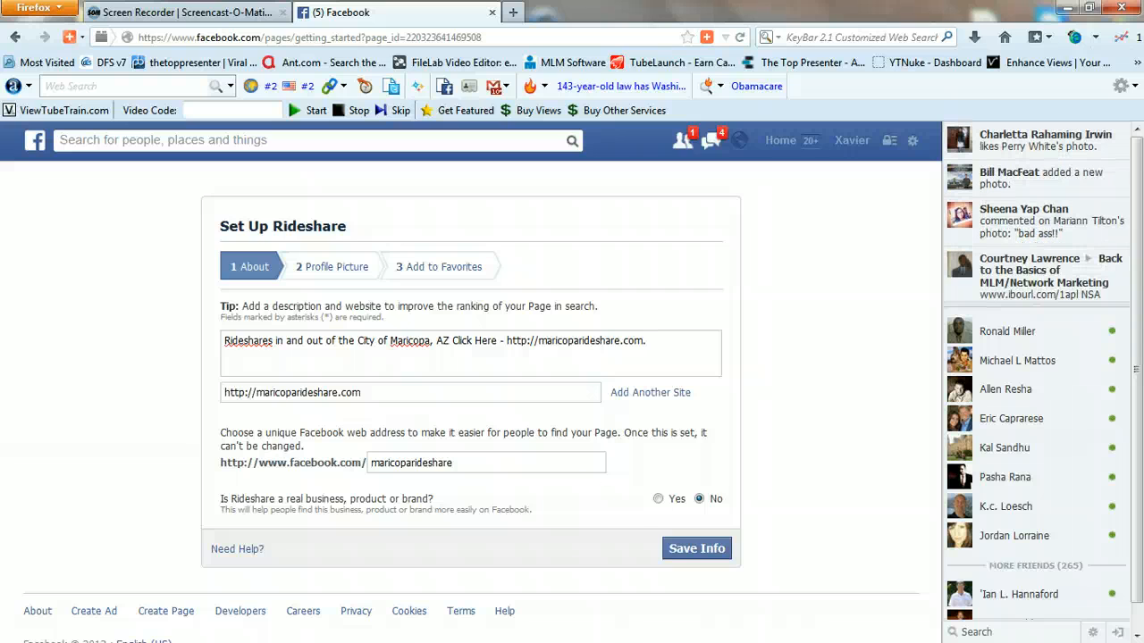
click(692, 549)
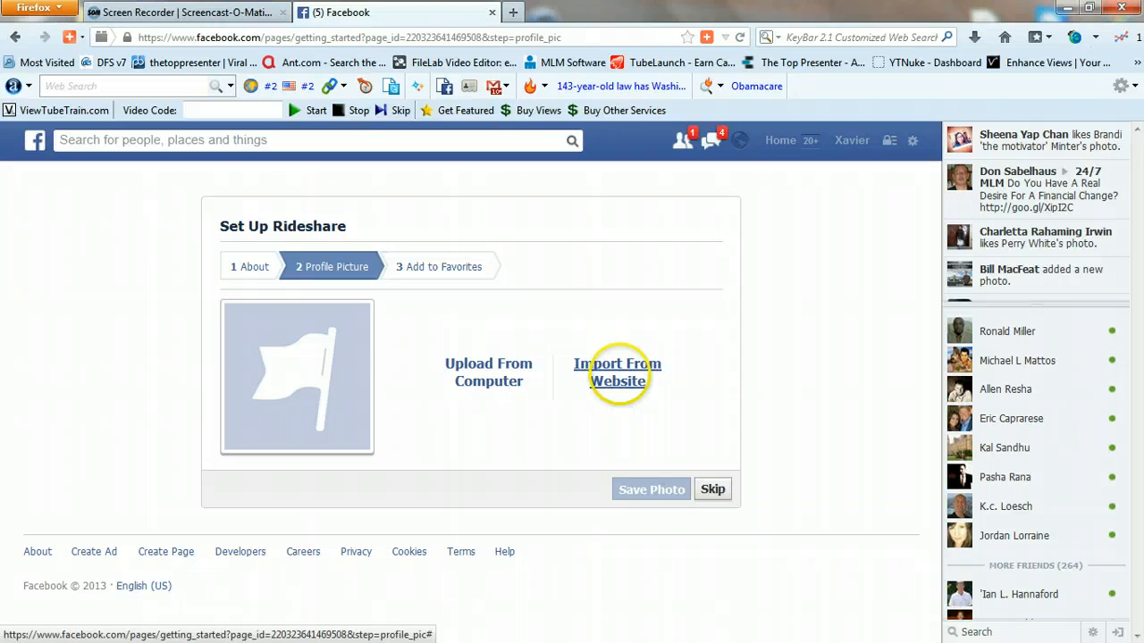
click(617, 372)
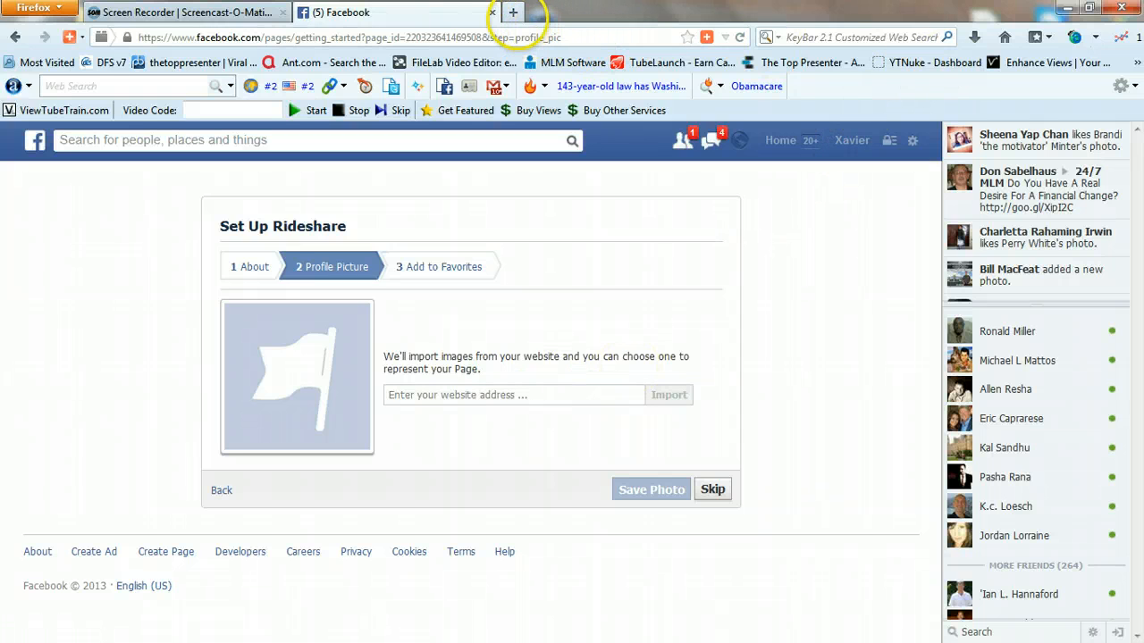
Step: Open Google Images in a new tab and search for "rideshare logo"
click(513, 12)
text(google.com/)
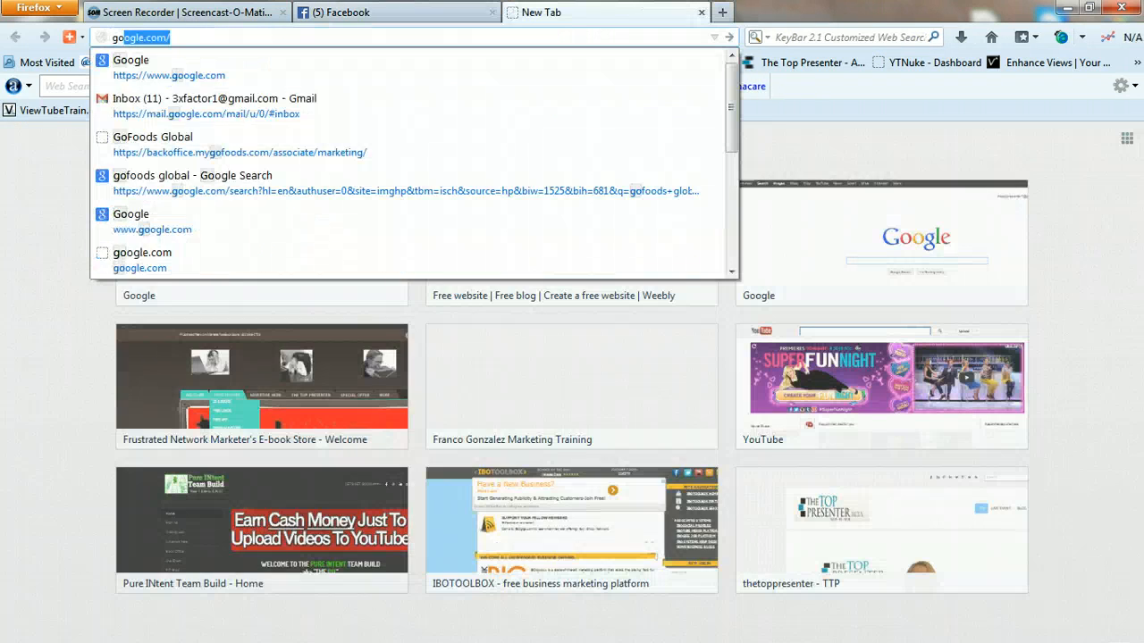
key(Return)
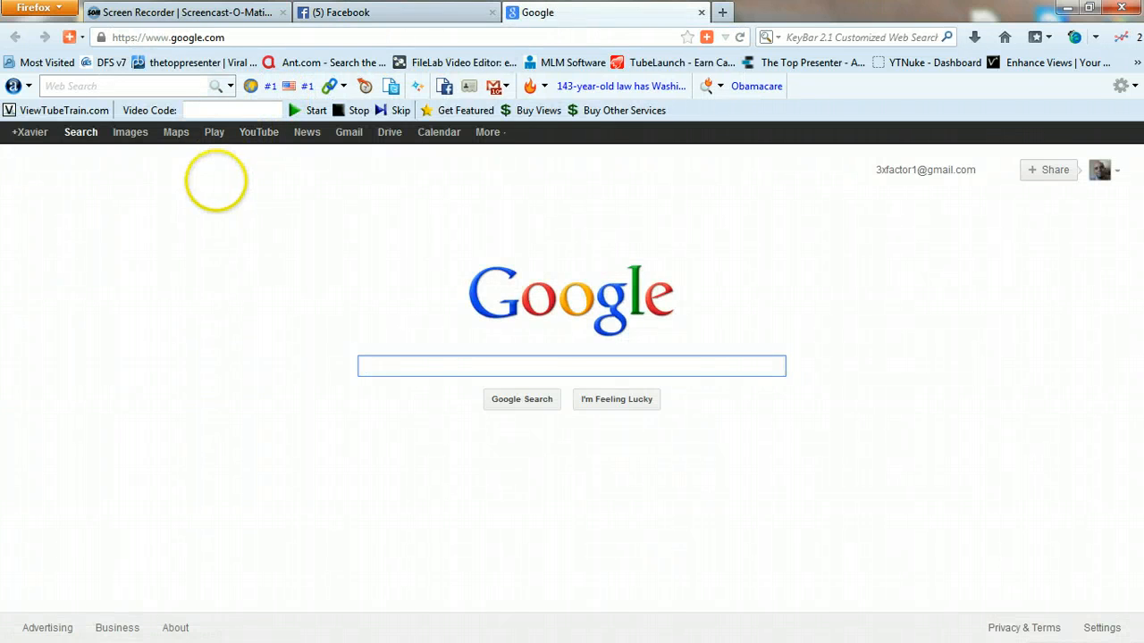
click(130, 133)
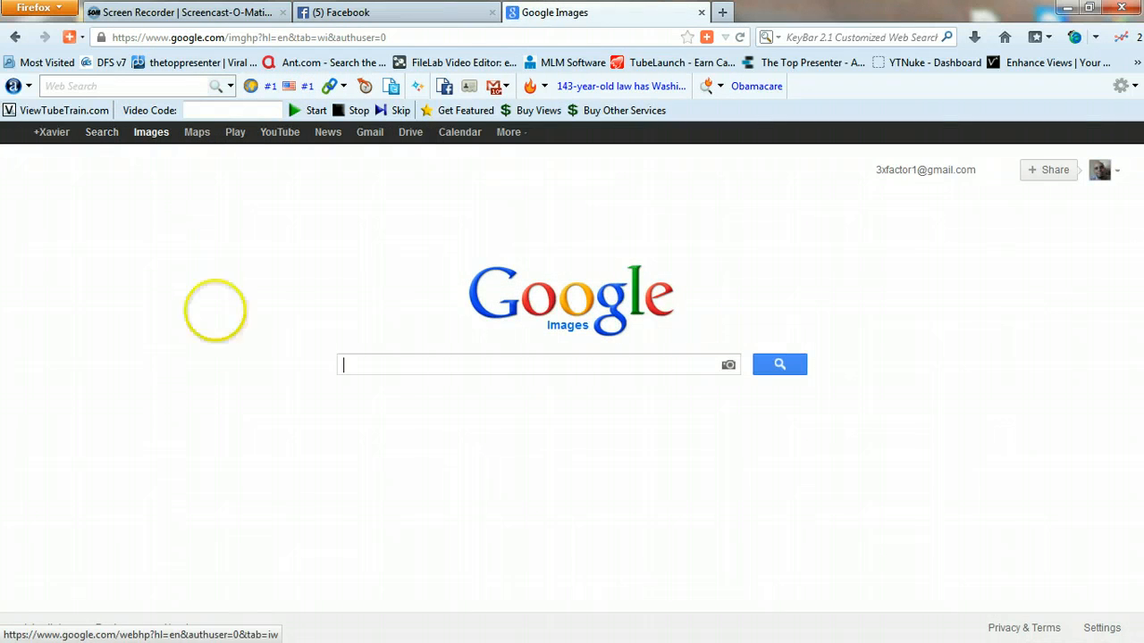
text(rides)
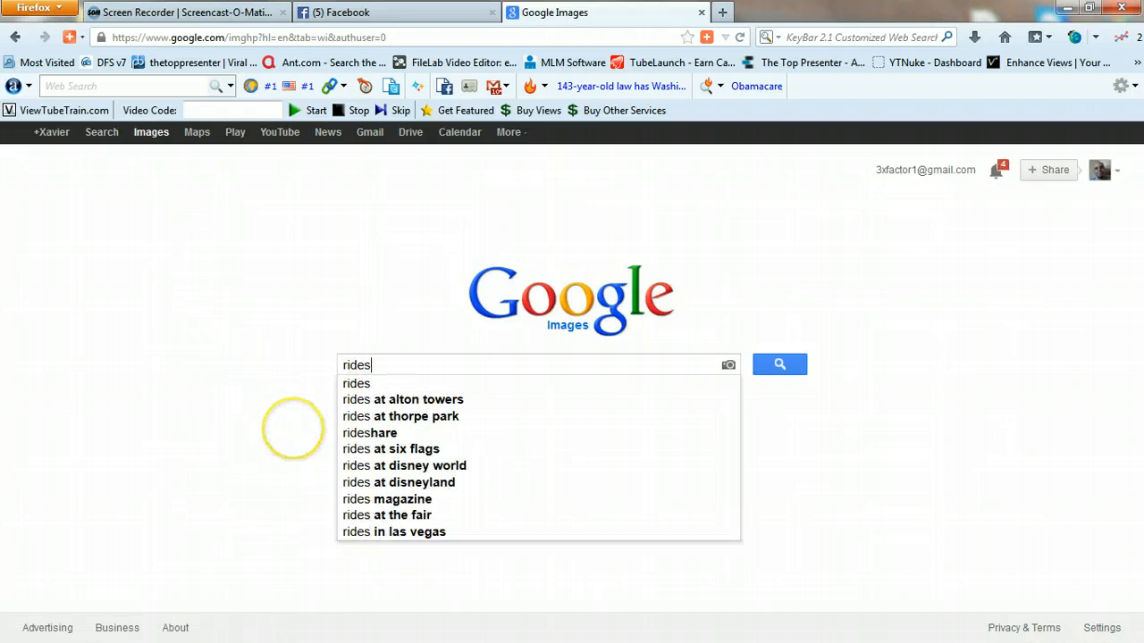
text(hare)
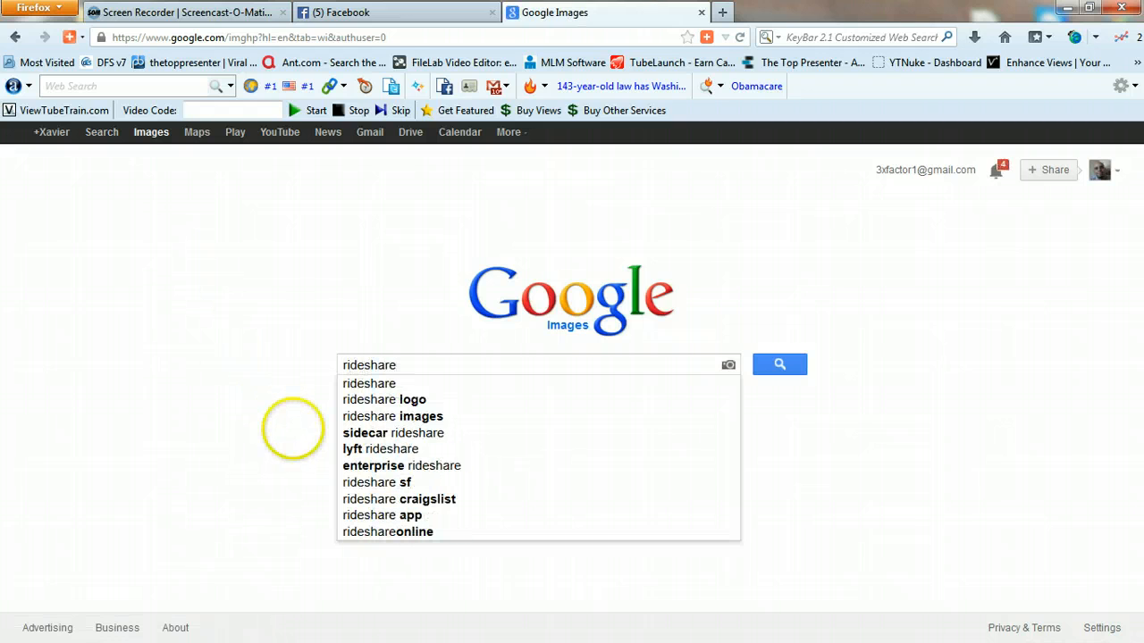
click(444, 398)
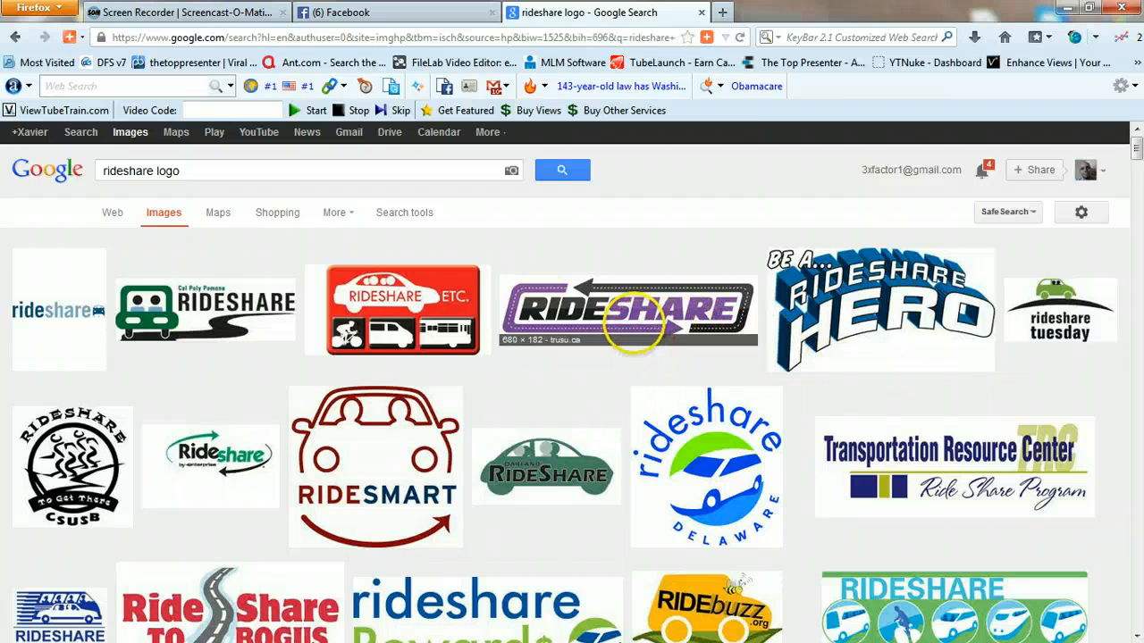
Step: Preview the purple and black RIDESHARE logo, try to view its full image, and return to the search results
click(626, 268)
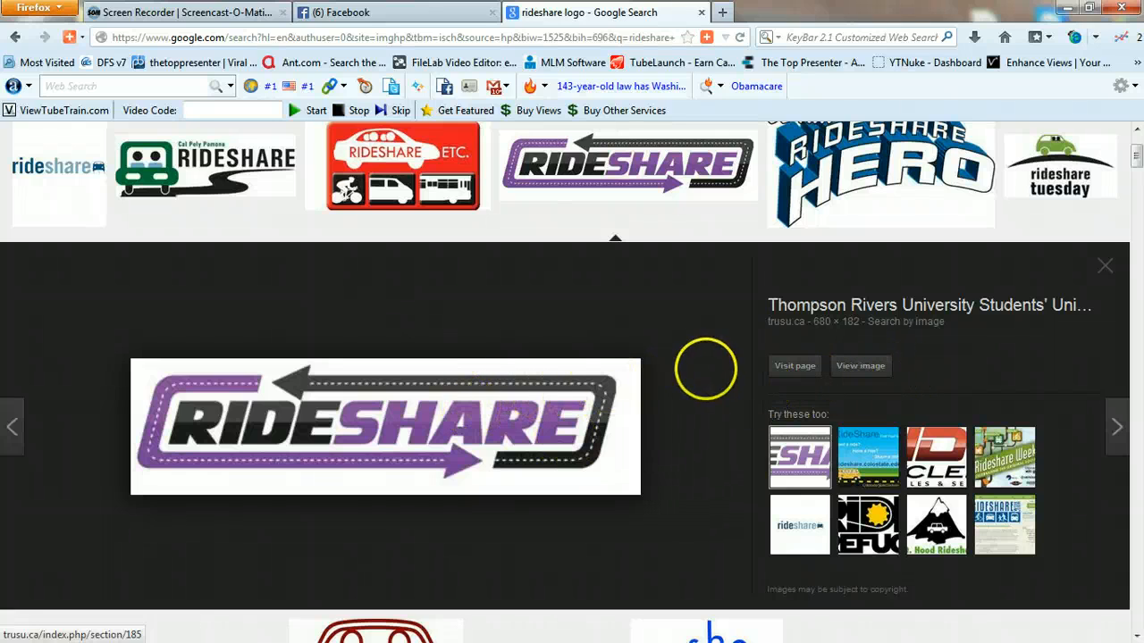
click(858, 366)
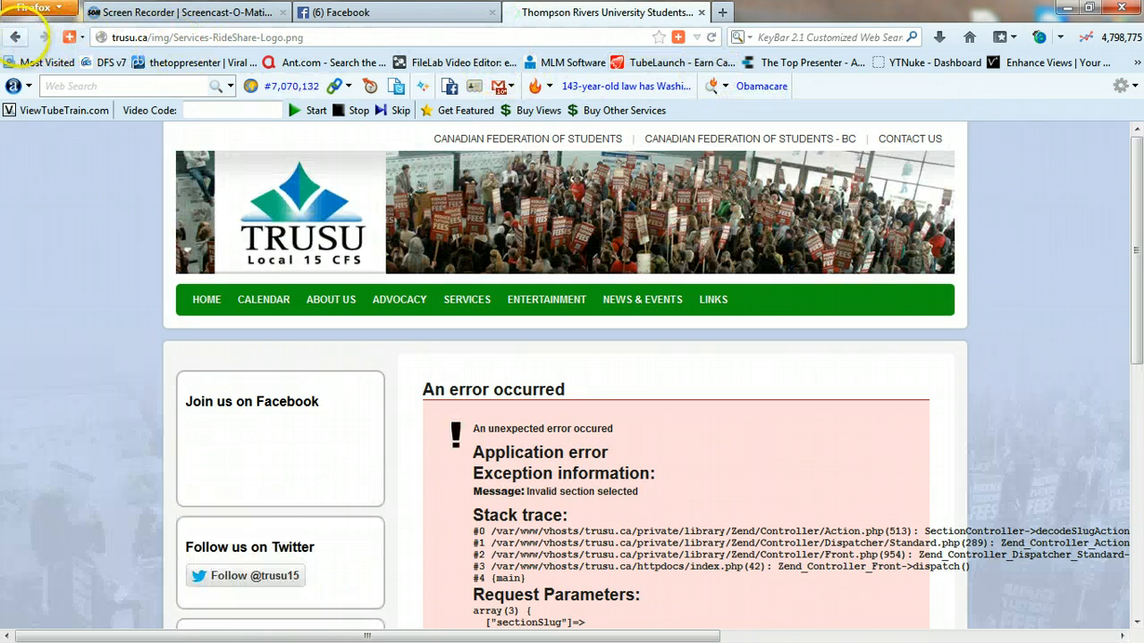
click(15, 38)
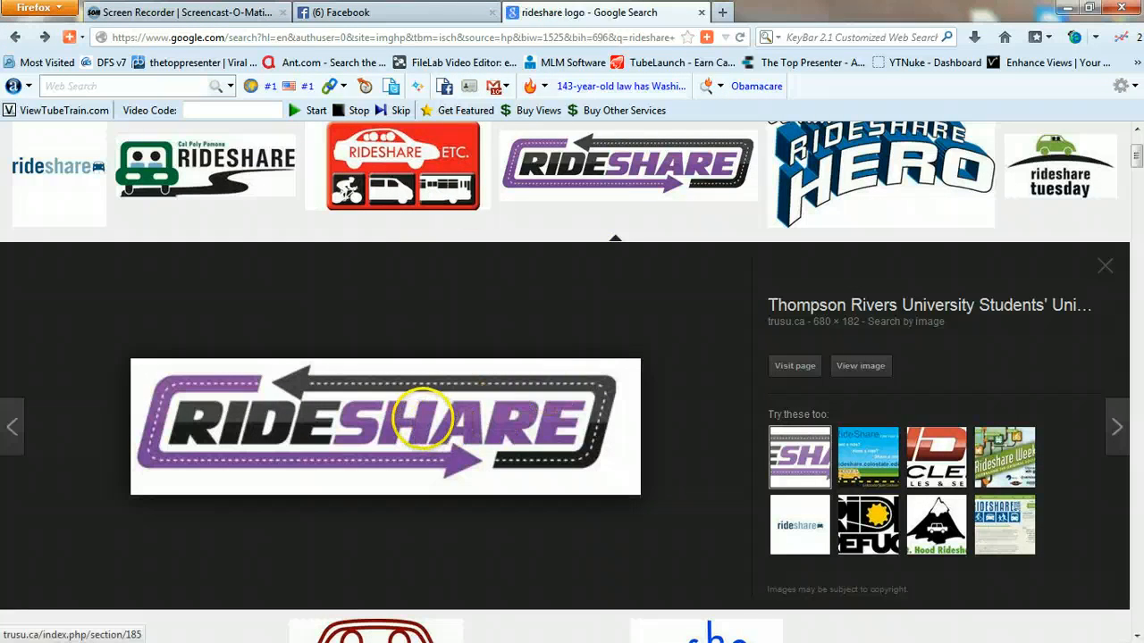
right_click(422, 417)
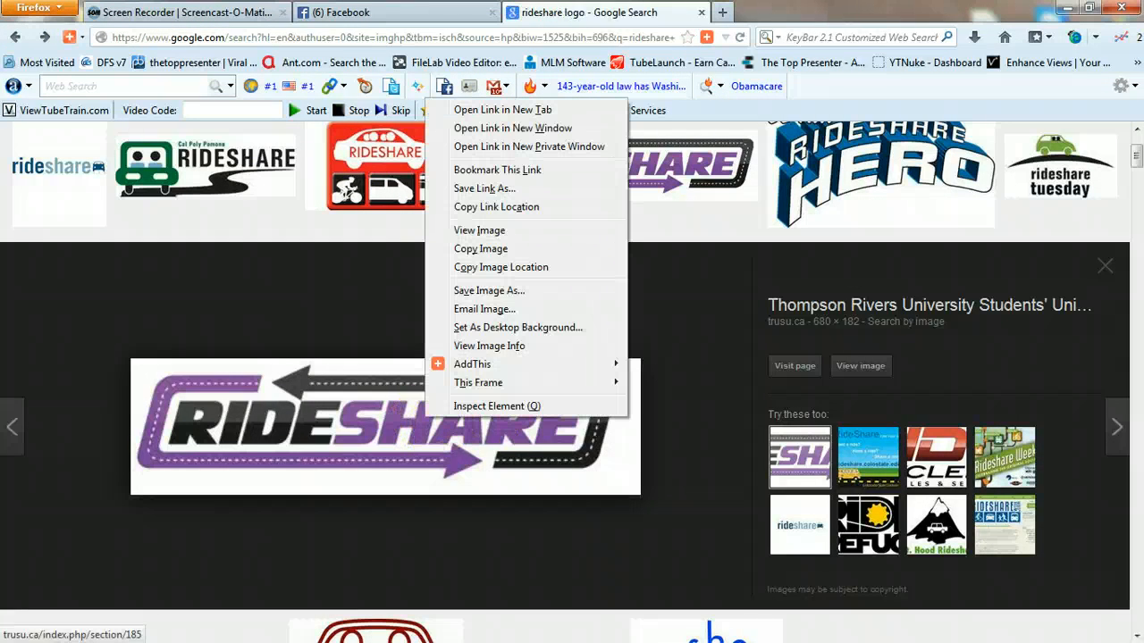
click(461, 289)
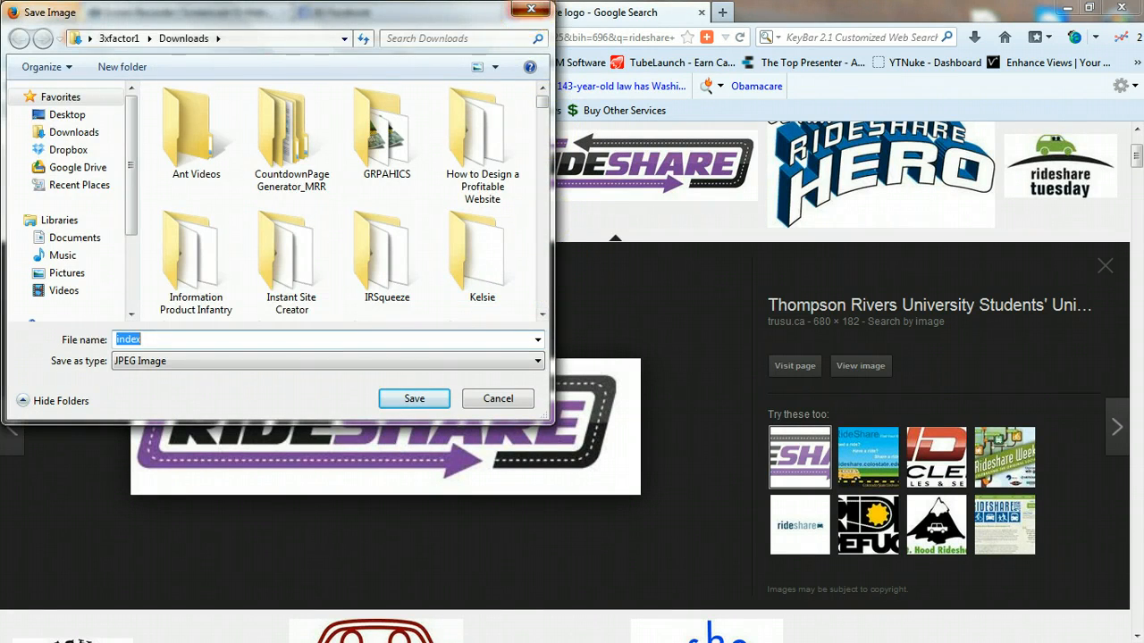
click(531, 9)
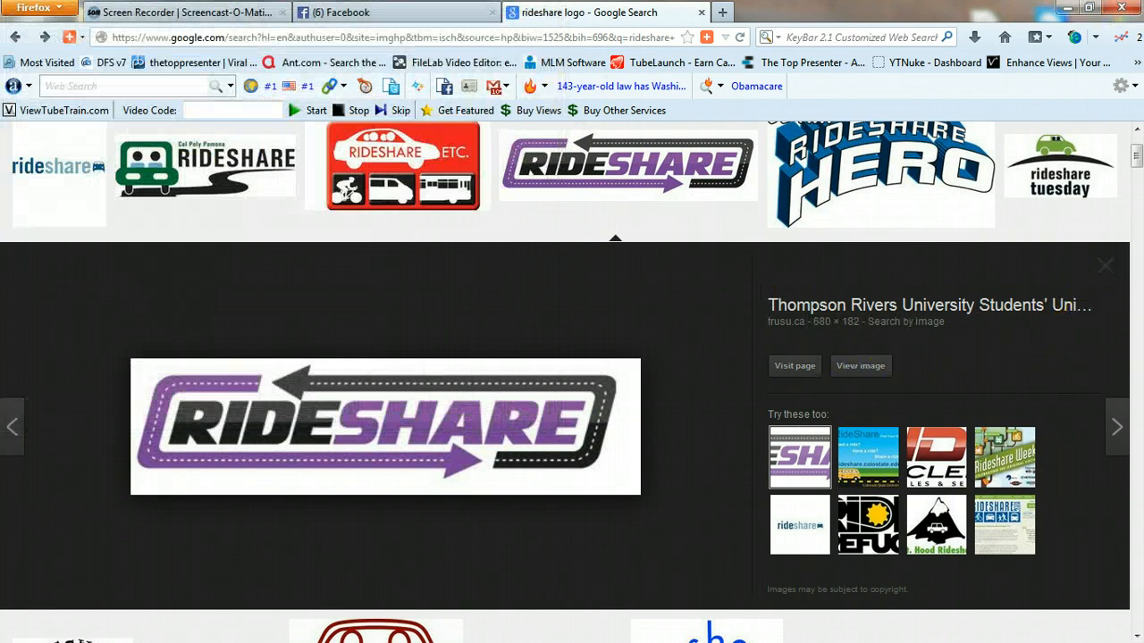
click(1105, 266)
Step: Browse the rideshare logo results for a suitable profile picture, previewing the Rideshare logo with the orange car
mouse_move(1140, 161)
mouse_down()
mouse_move(1143, 170)
mouse_move(1142, 151)
mouse_up()
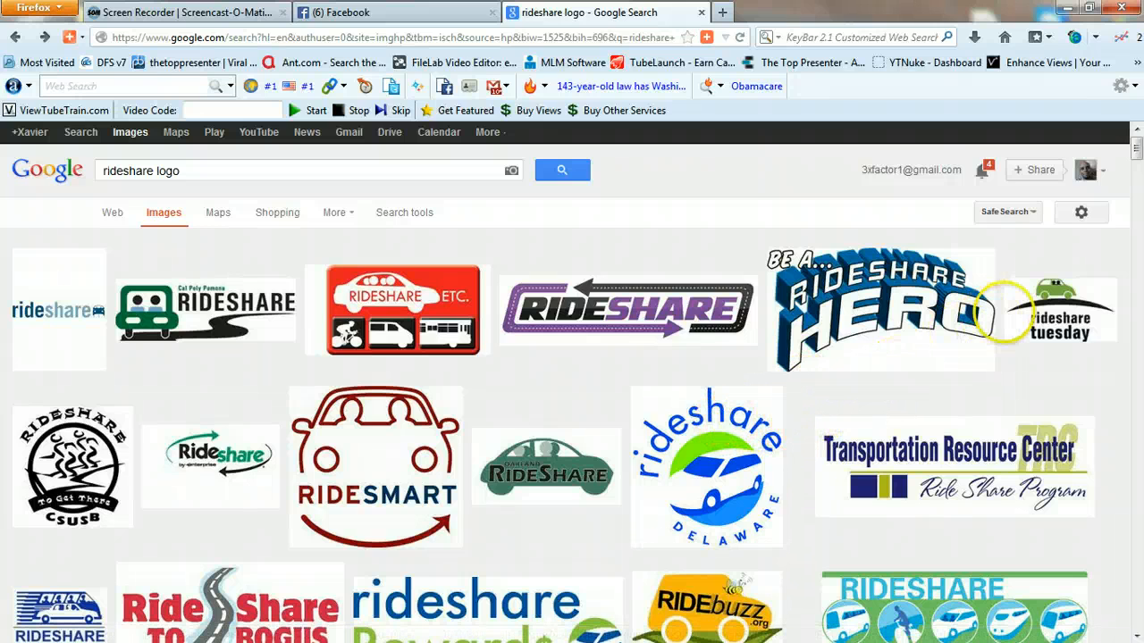
drag(1134, 148, 1136, 197)
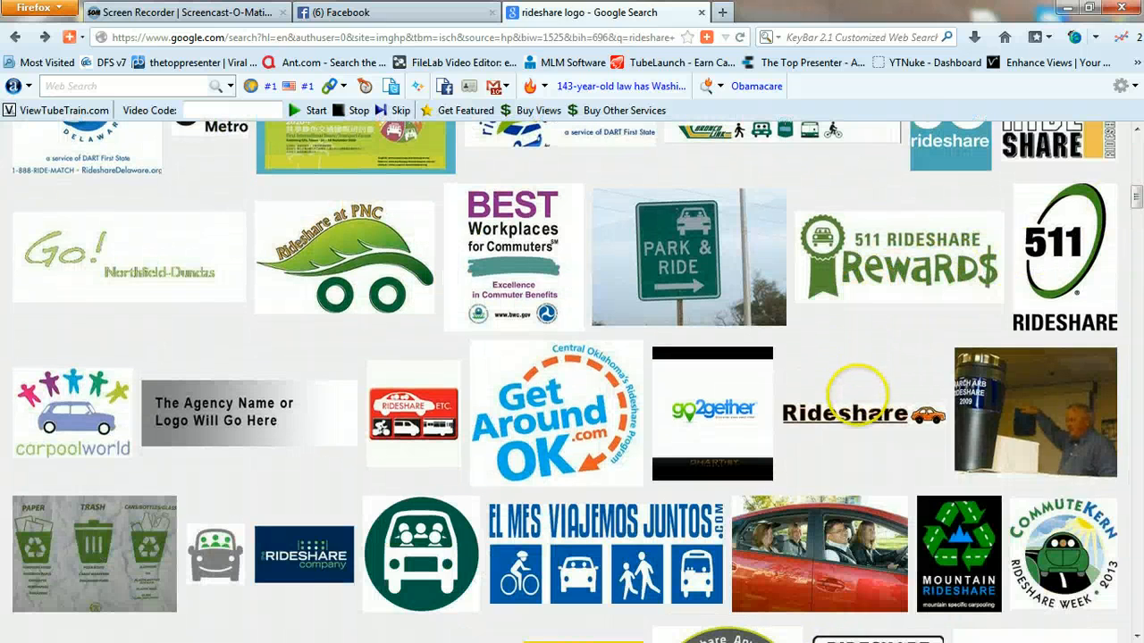
click(857, 409)
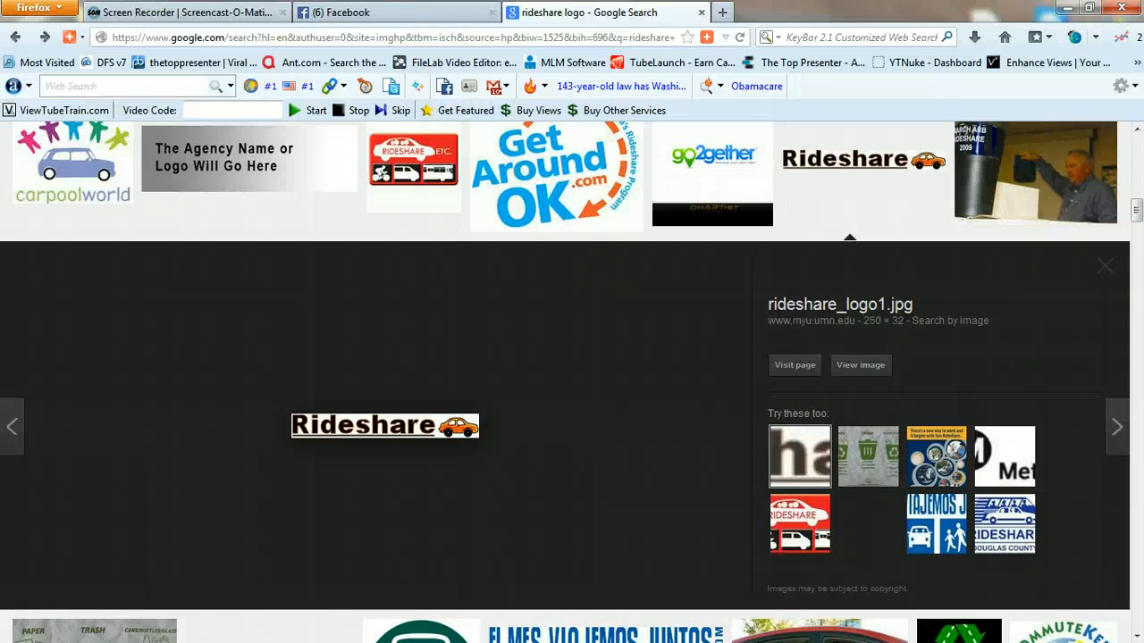
click(1105, 265)
scroll(572, 382, down, 5)
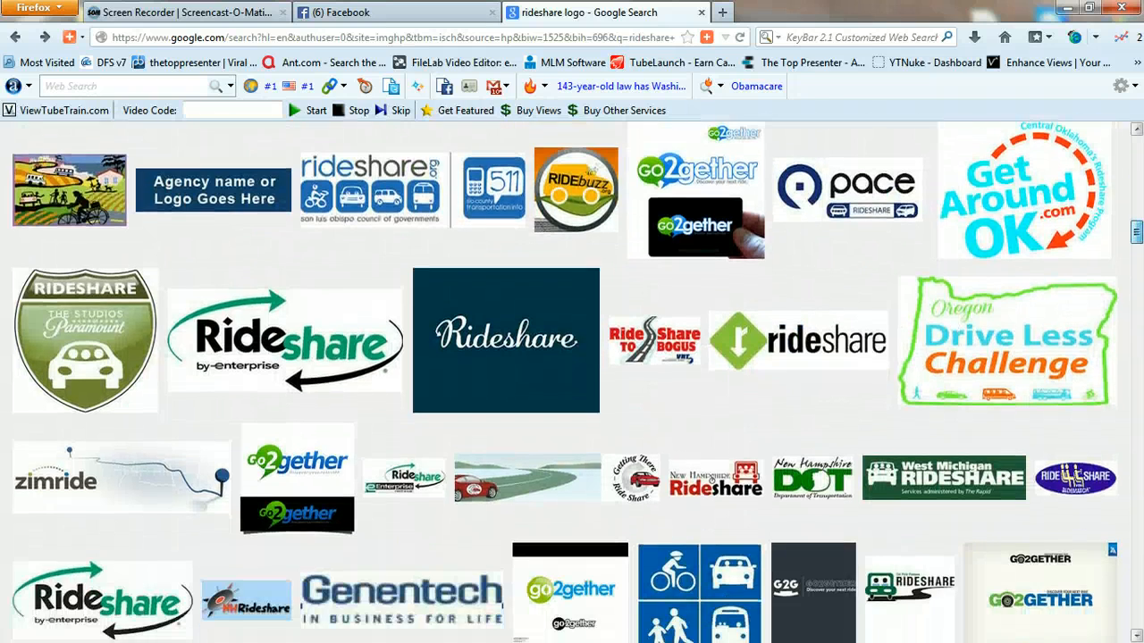
scroll(572, 382, down, 1)
scroll(572, 381, down, 2)
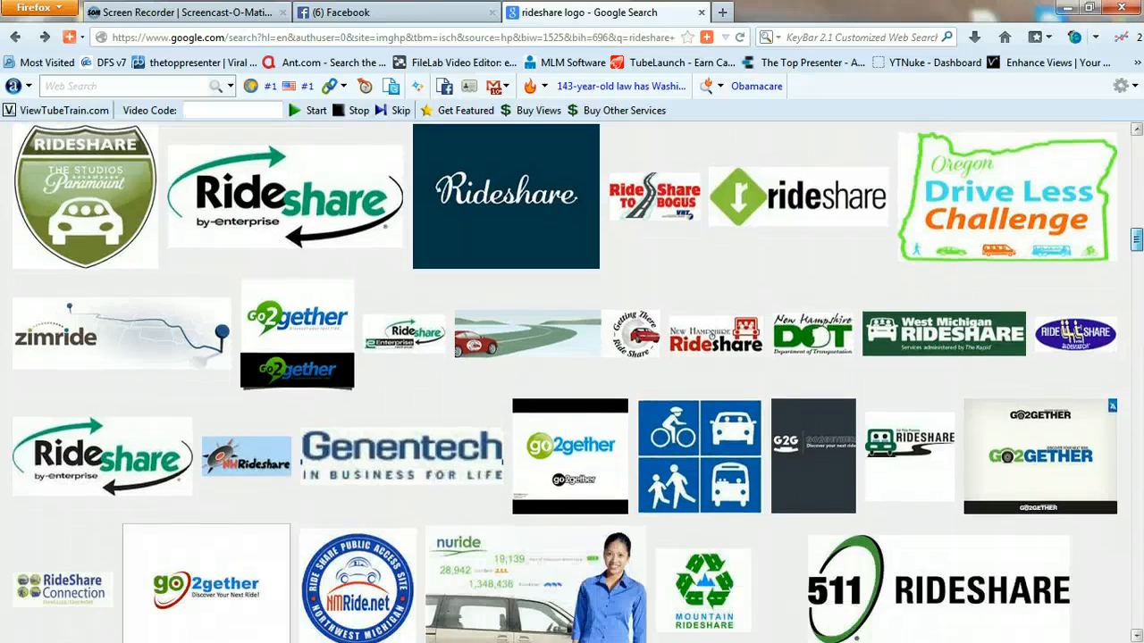
scroll(572, 382, down, 4)
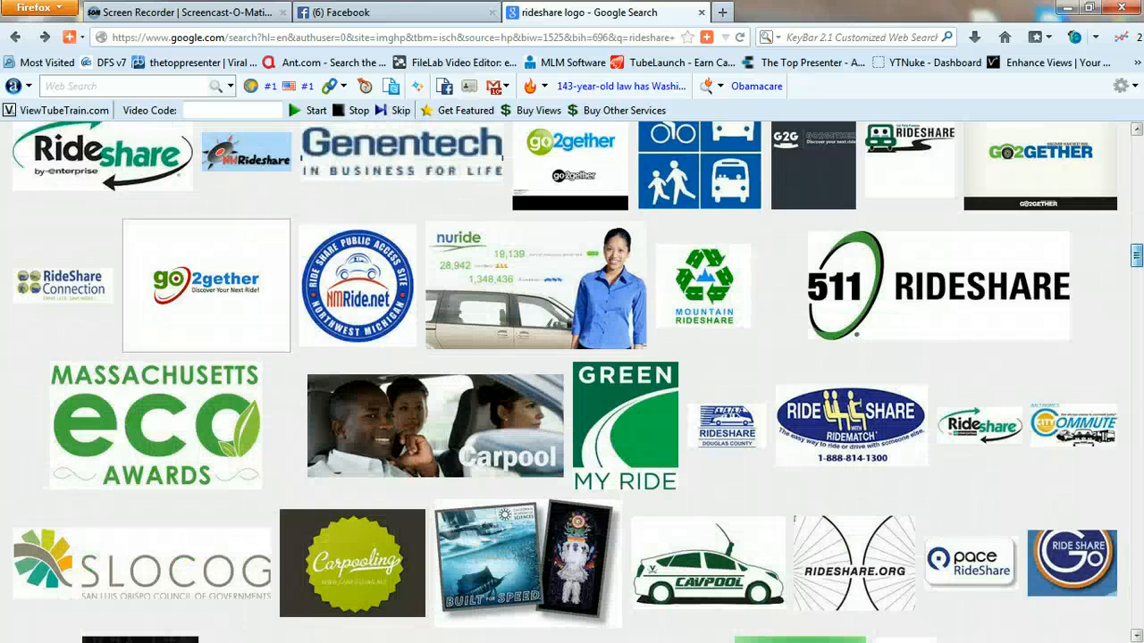
scroll(572, 381, down, 5)
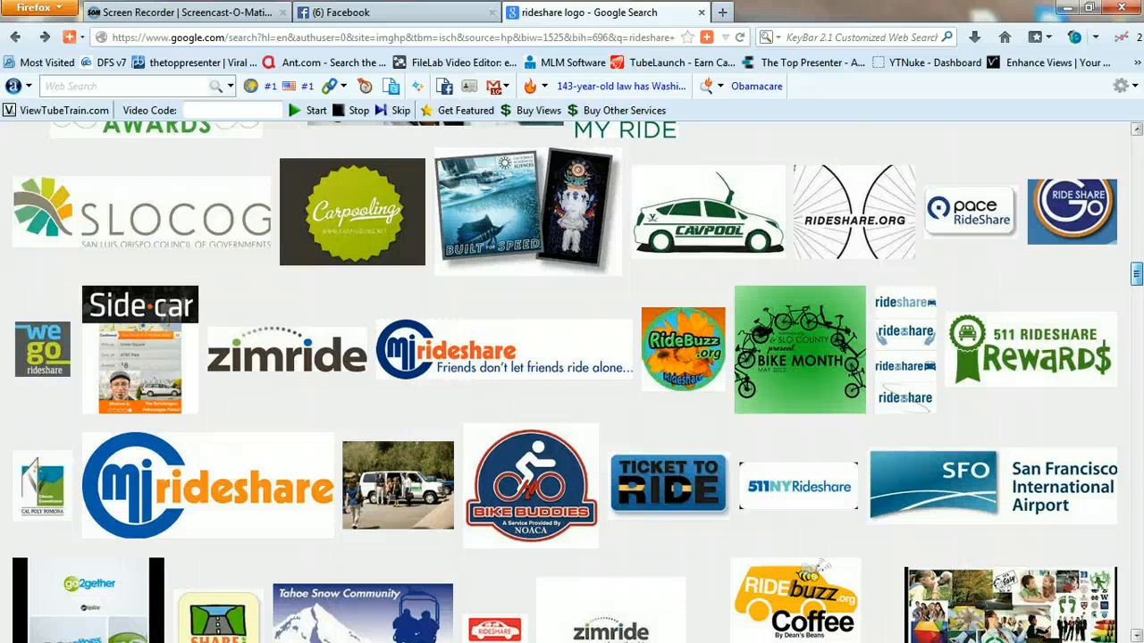
drag(1137, 273, 1137, 148)
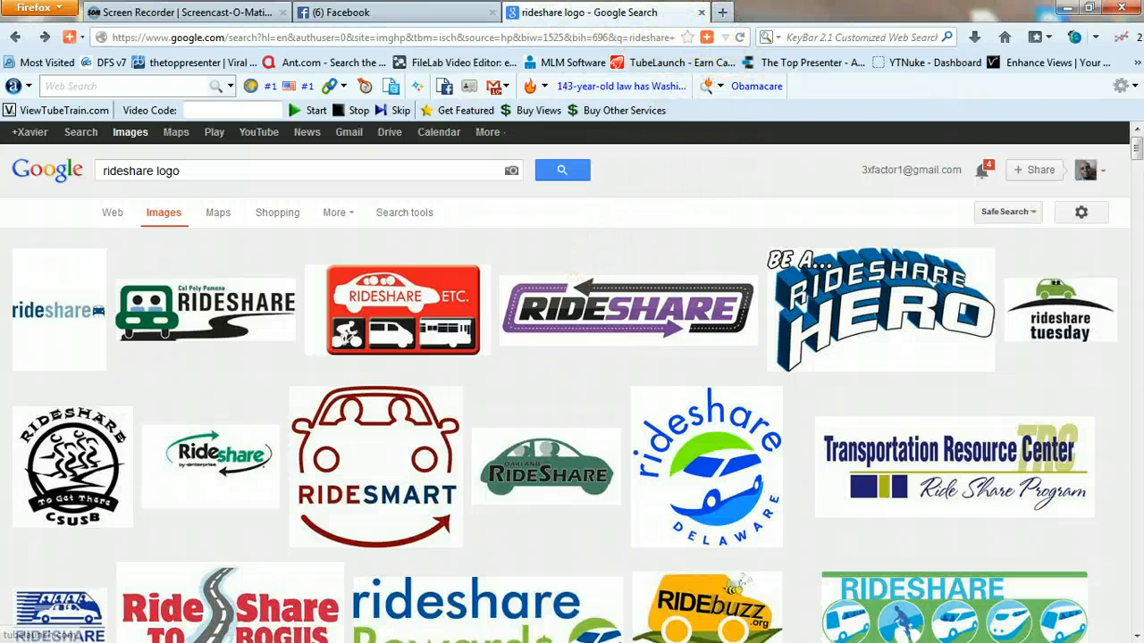
Step: Return to the Facebook Page setup, leave the website import, and choose to upload the profile picture from the computer
click(346, 12)
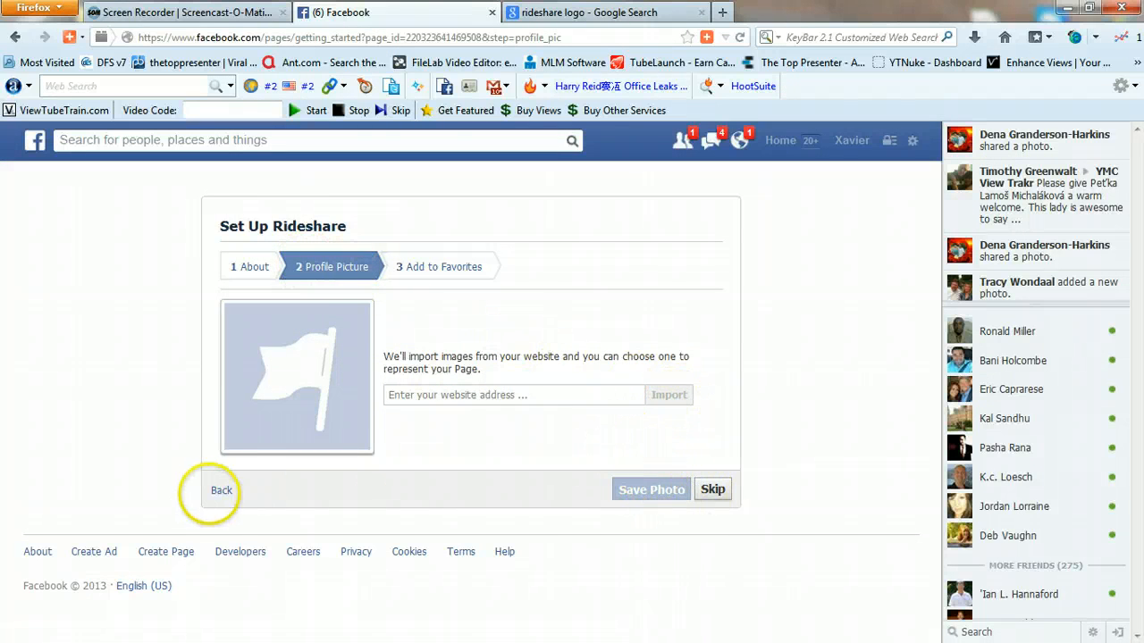
click(222, 490)
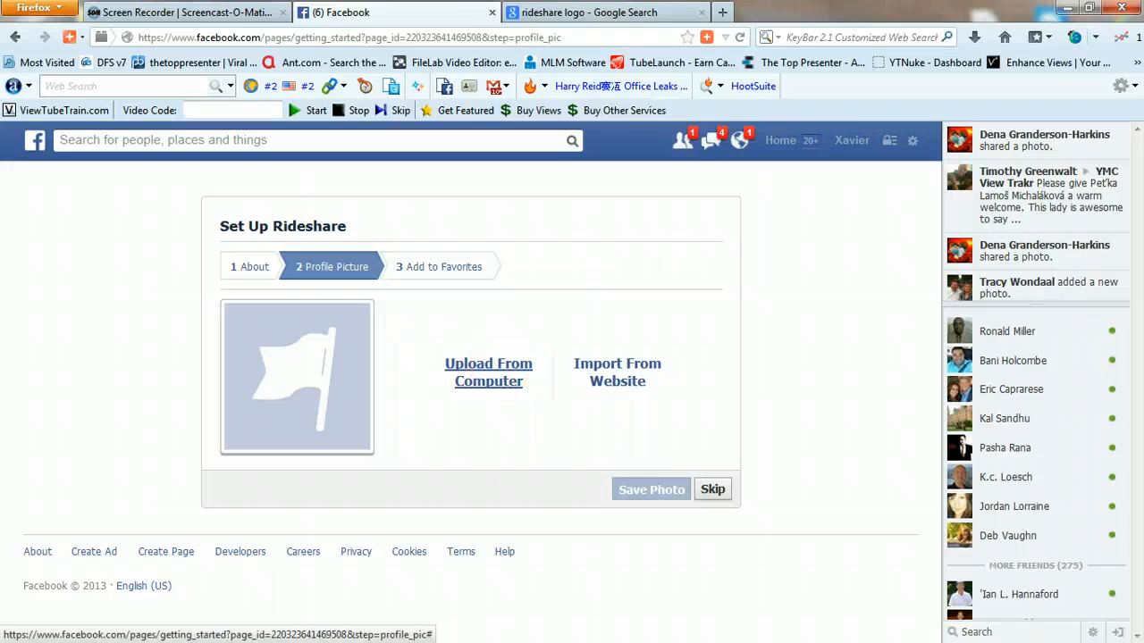
click(492, 372)
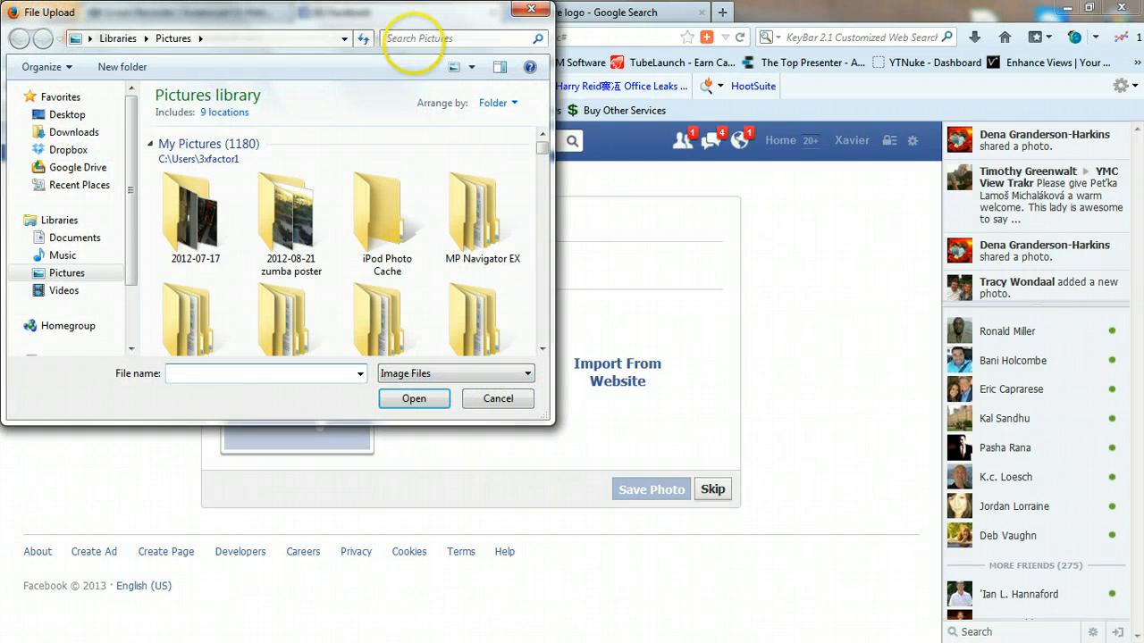
click(415, 39)
text(marico)
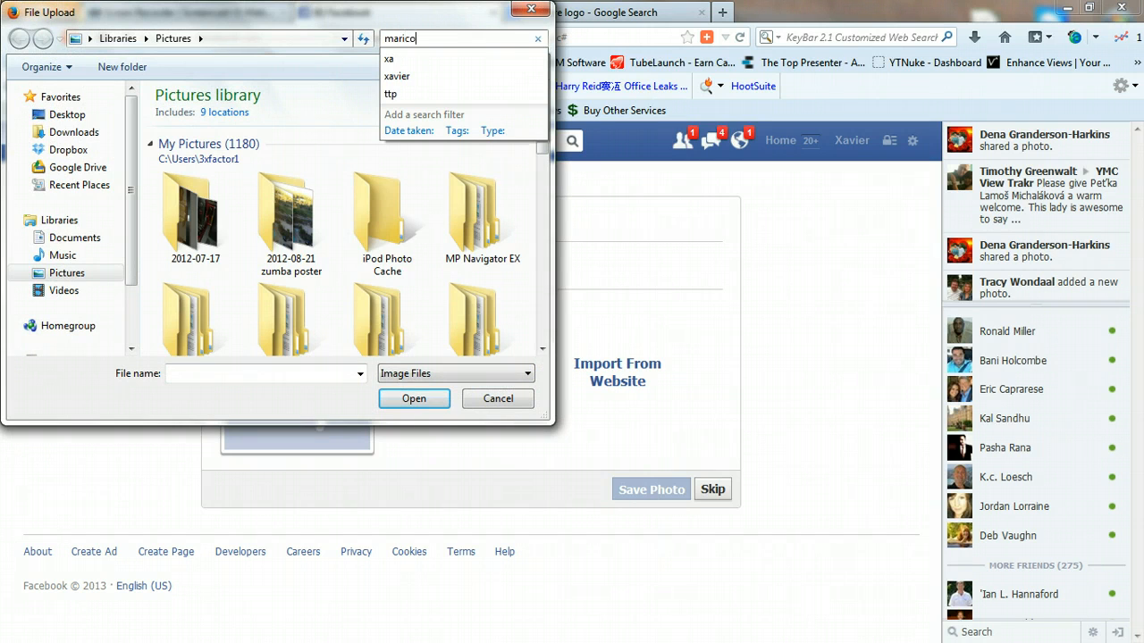
text(pa)
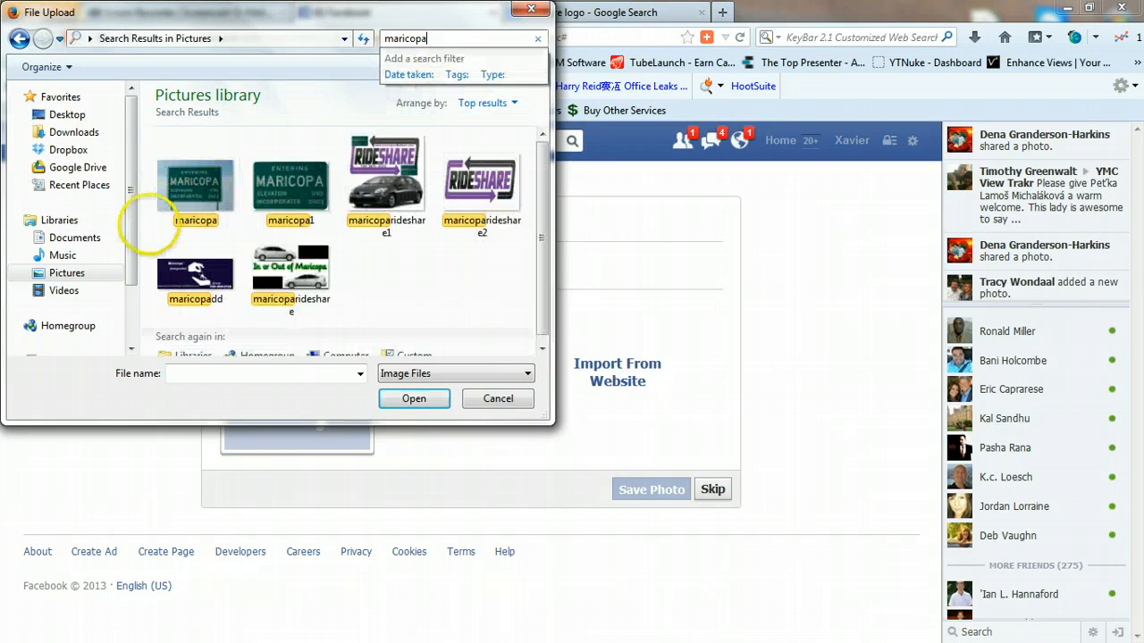
click(198, 180)
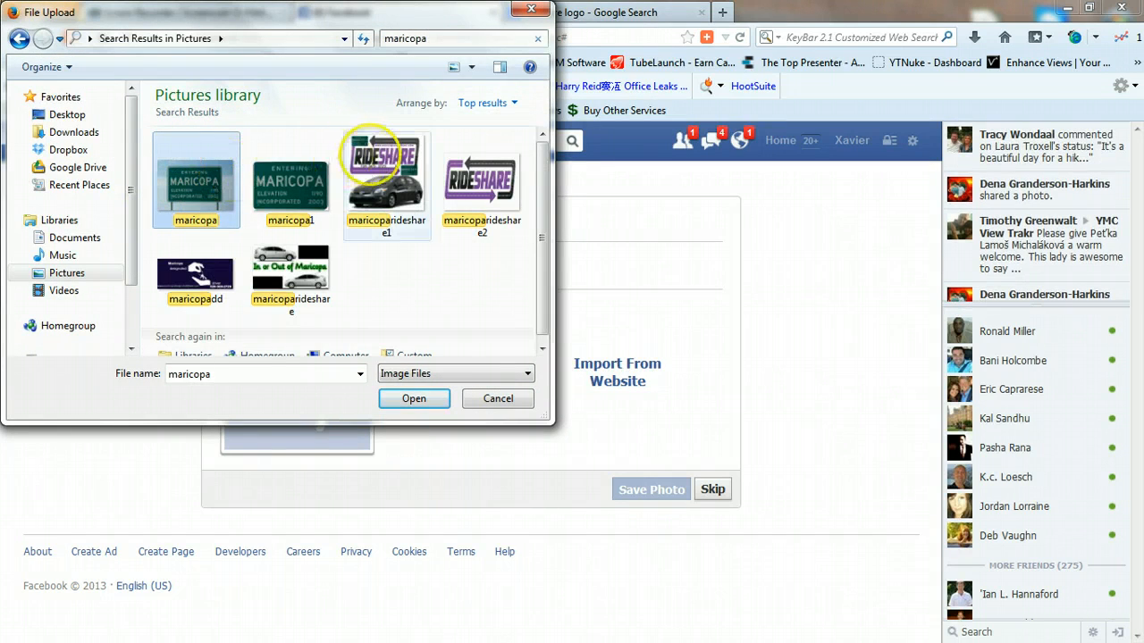
click(386, 184)
click(411, 398)
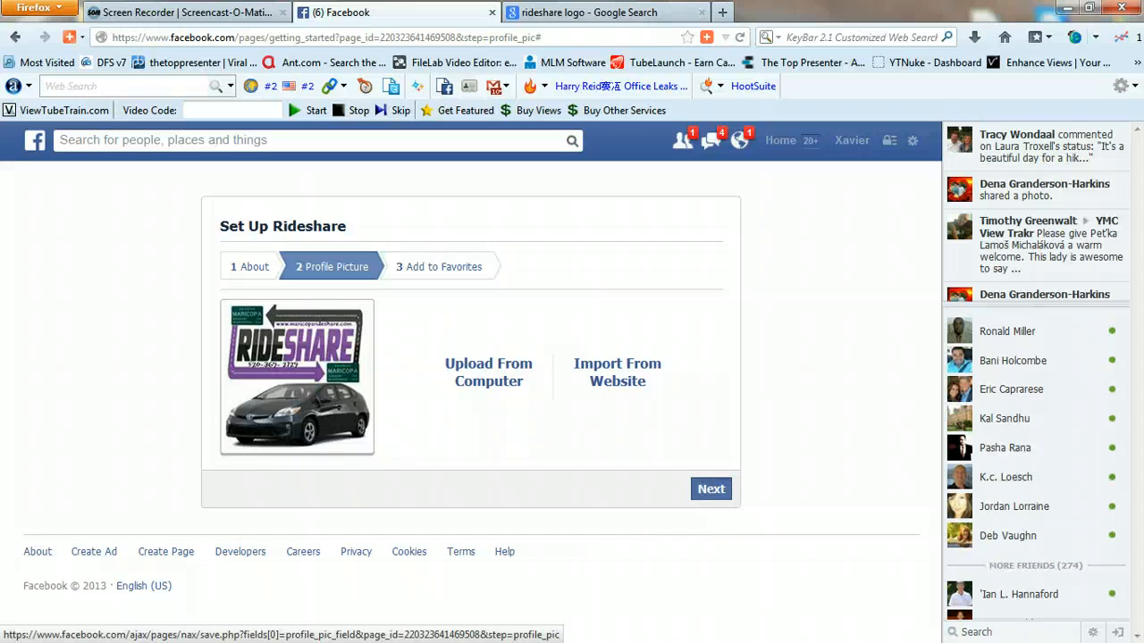
Step: Continue past the profile picture, add the Rideshare Page to favorites, and finish the Page setup
click(710, 489)
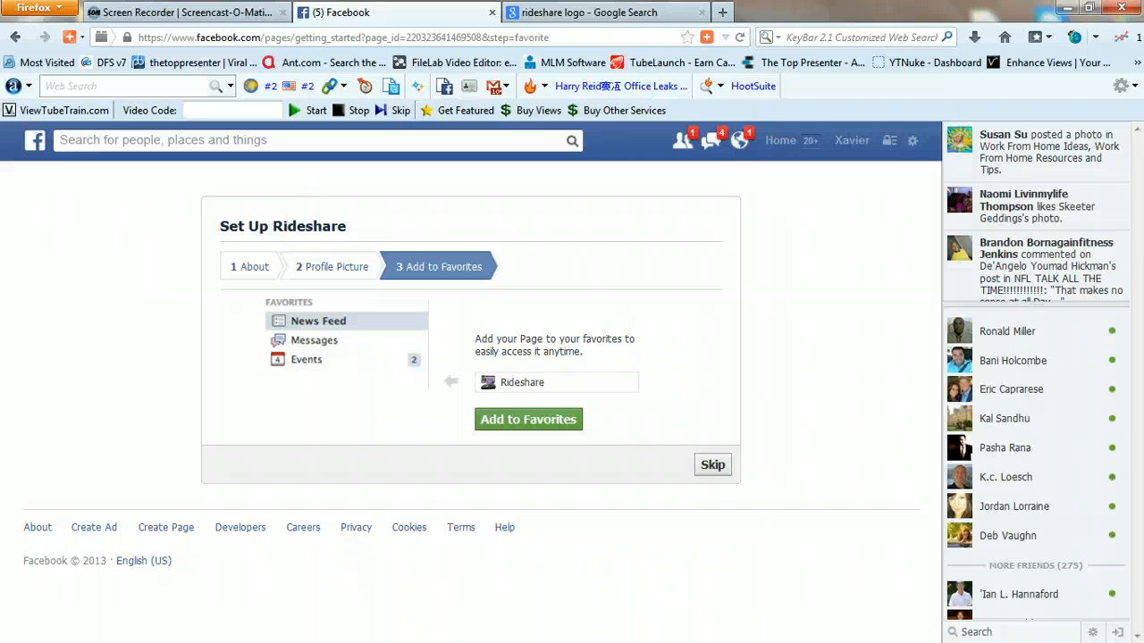
click(528, 419)
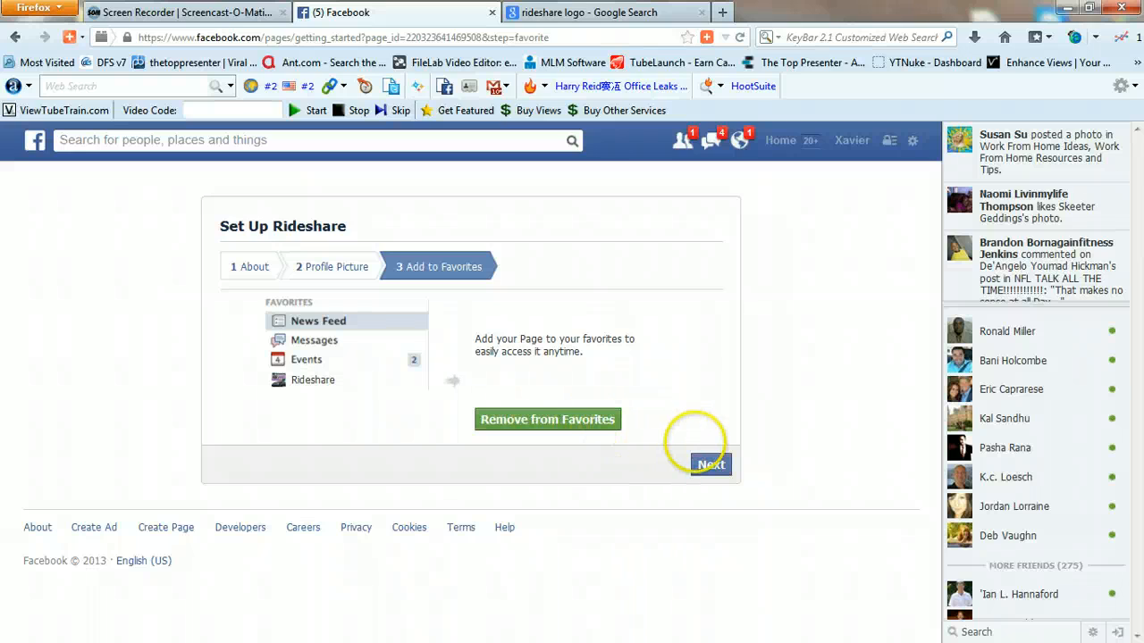
click(710, 465)
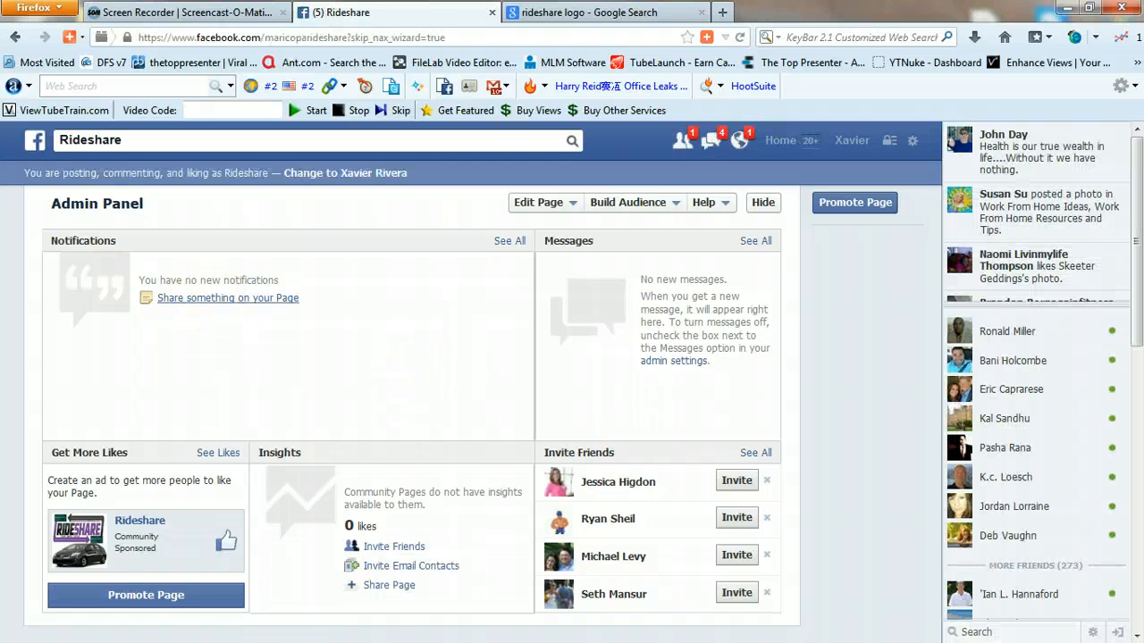
Step: Publish the status "Welcome to Maricopa Rideshare!" on the Page, tagging the Rideshare Page in it
click(227, 298)
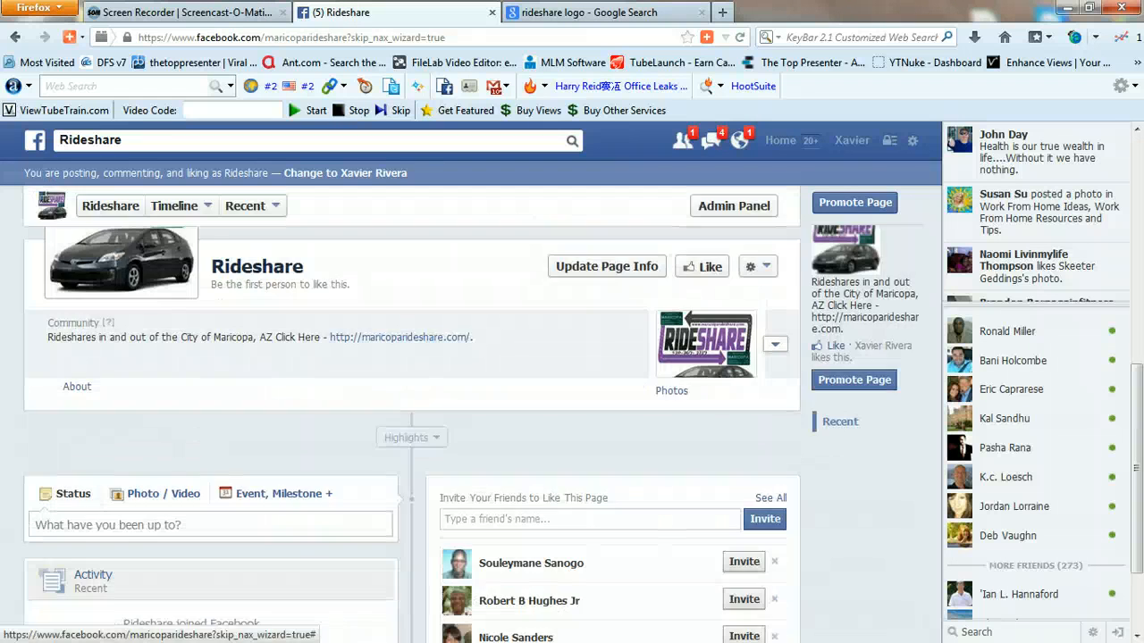
click(163, 527)
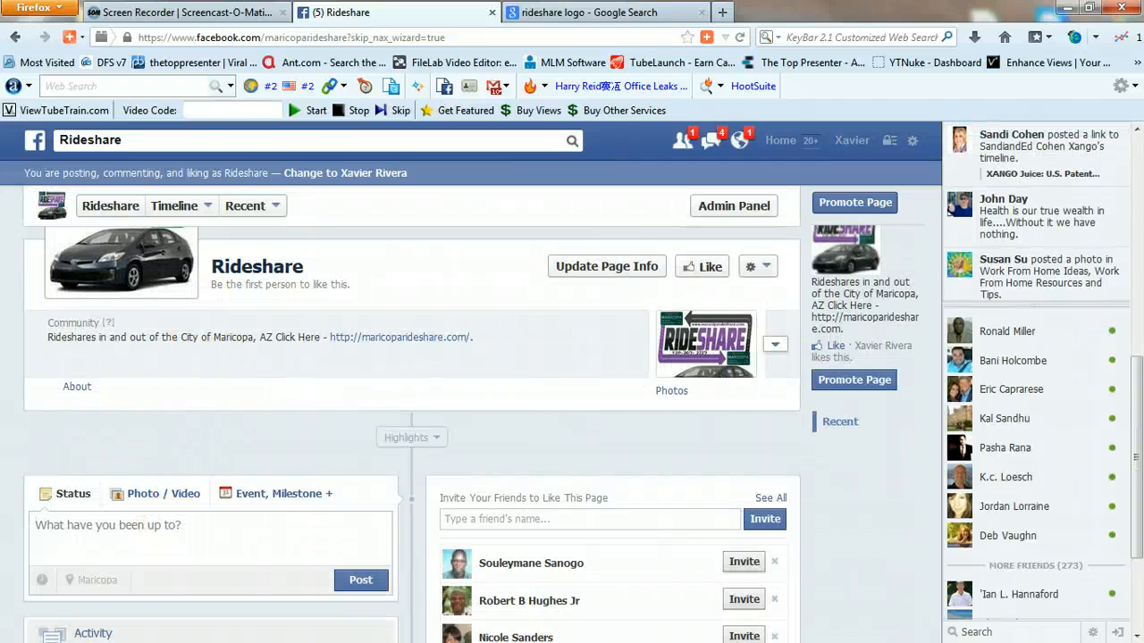
text(WE)
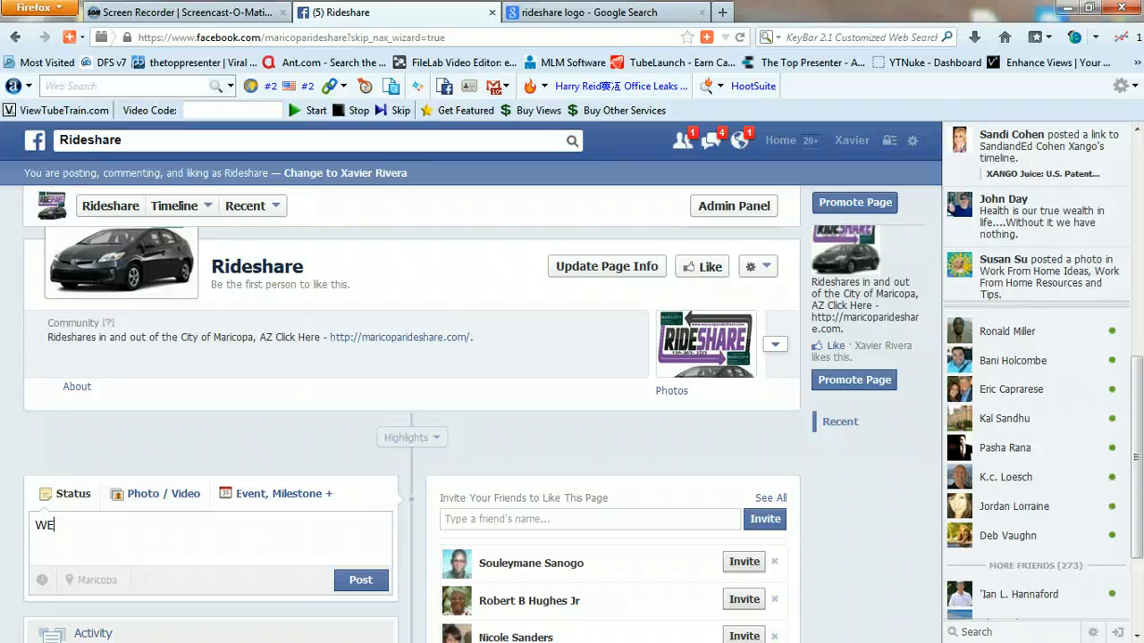
key(BackSpace)
text(elcome t)
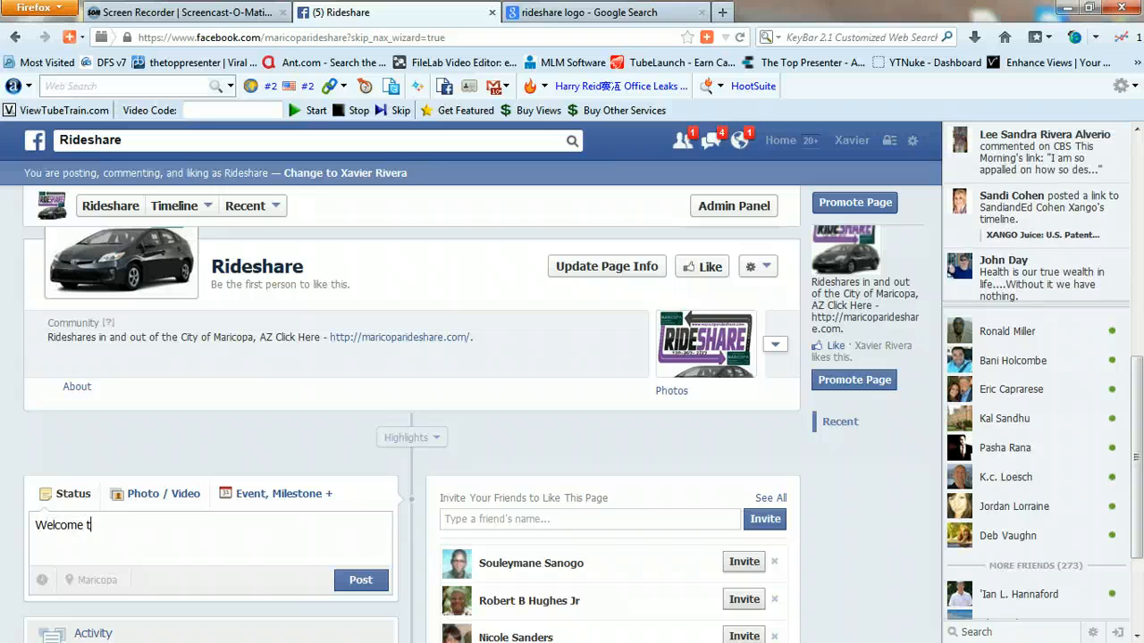
text(o Maricopa R)
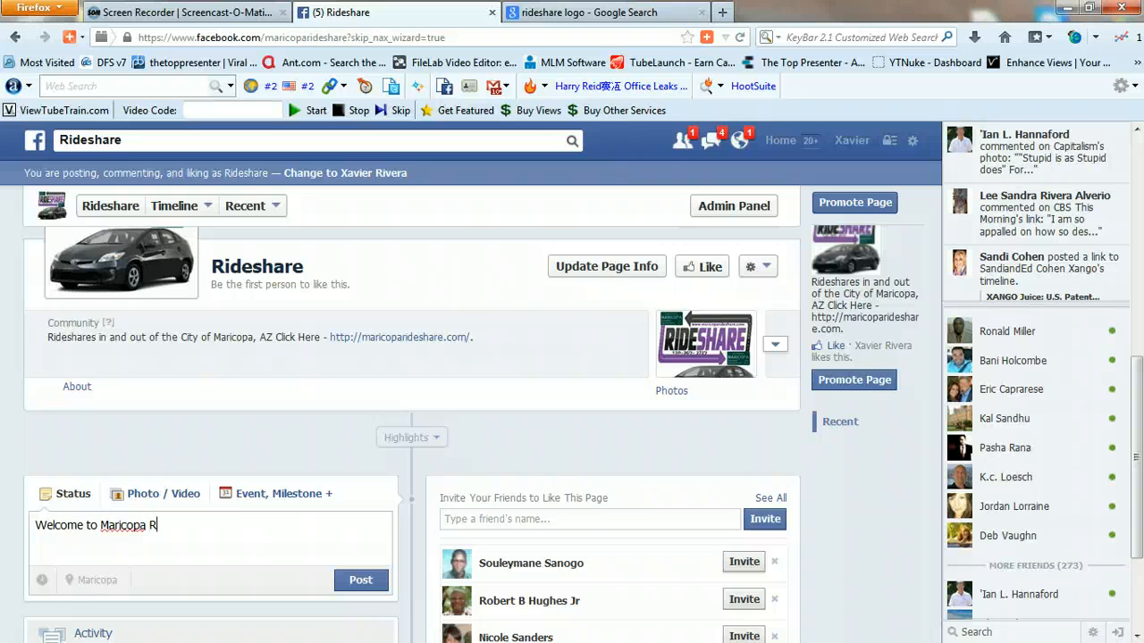
text(ideshare)
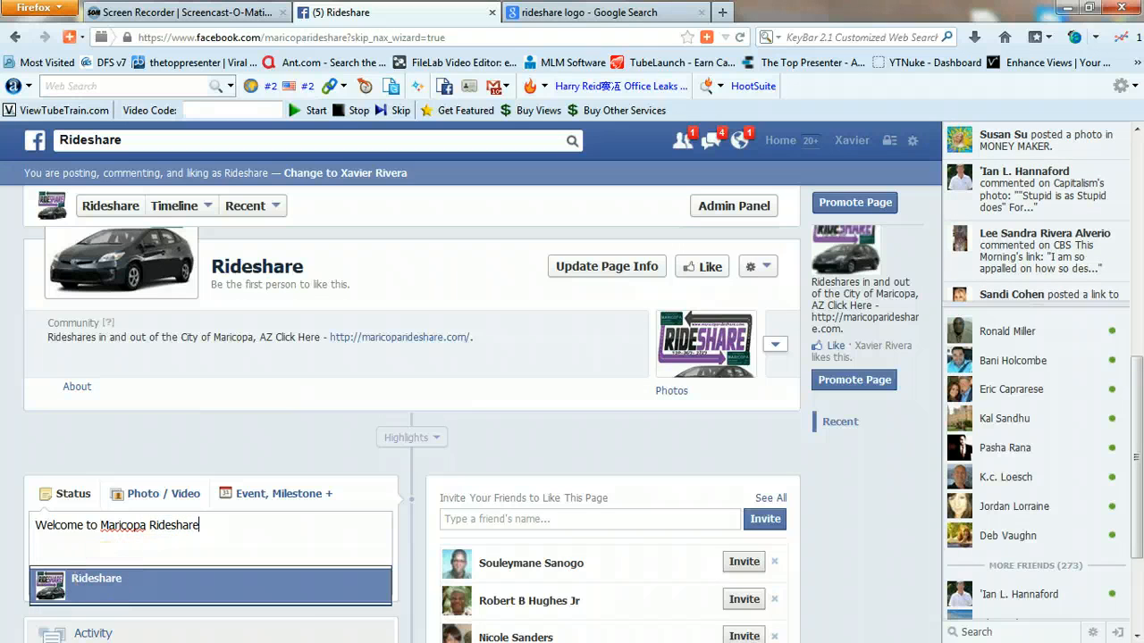
key(Return)
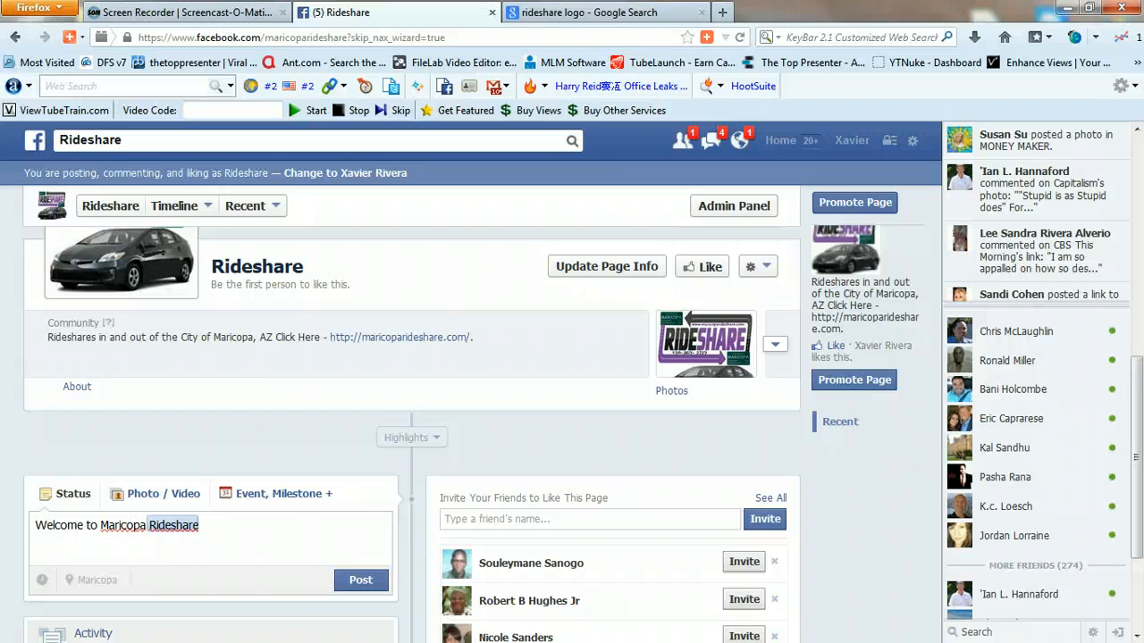
text(!)
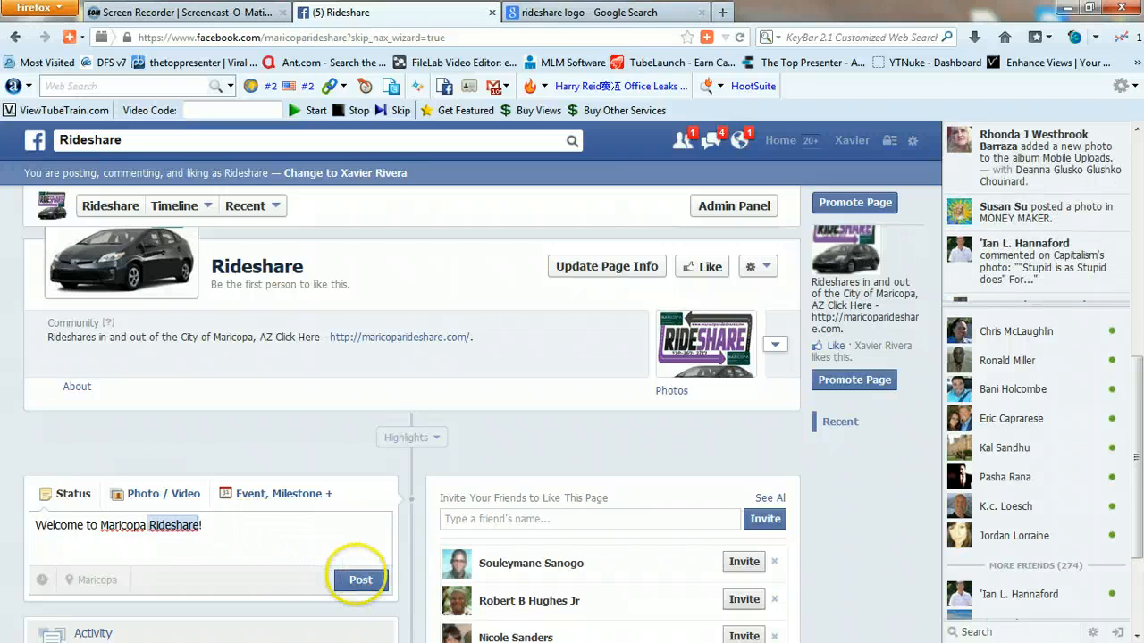
click(360, 580)
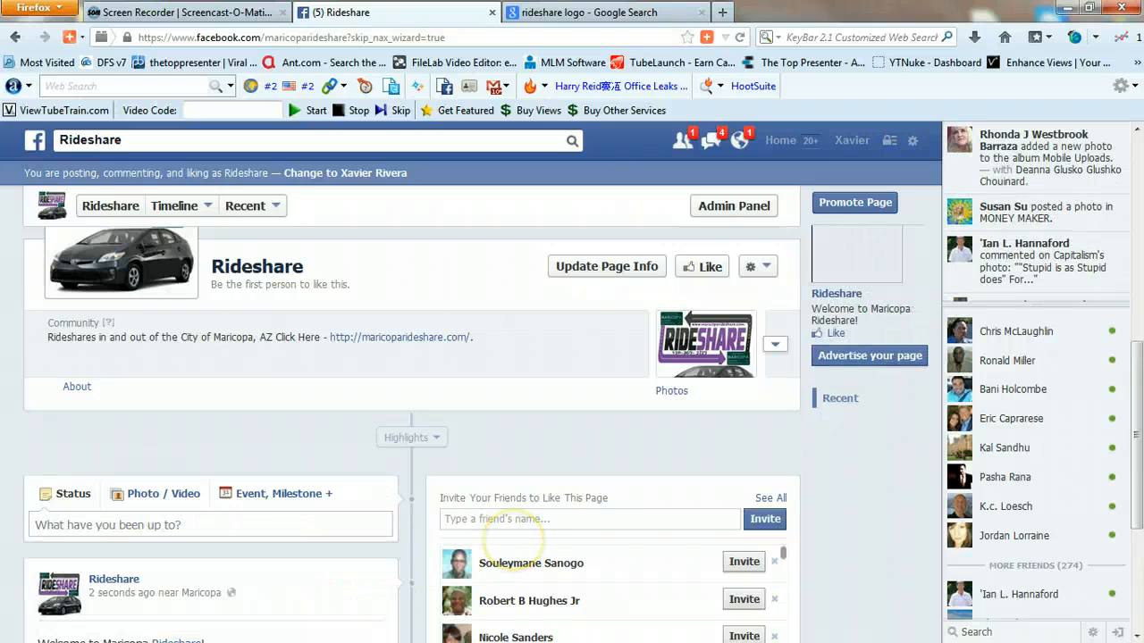
Step: Examine the audience and daily budget options of the Get More Page Likes ad, and leave without promoting the Page
drag(1131, 384, 1092, 230)
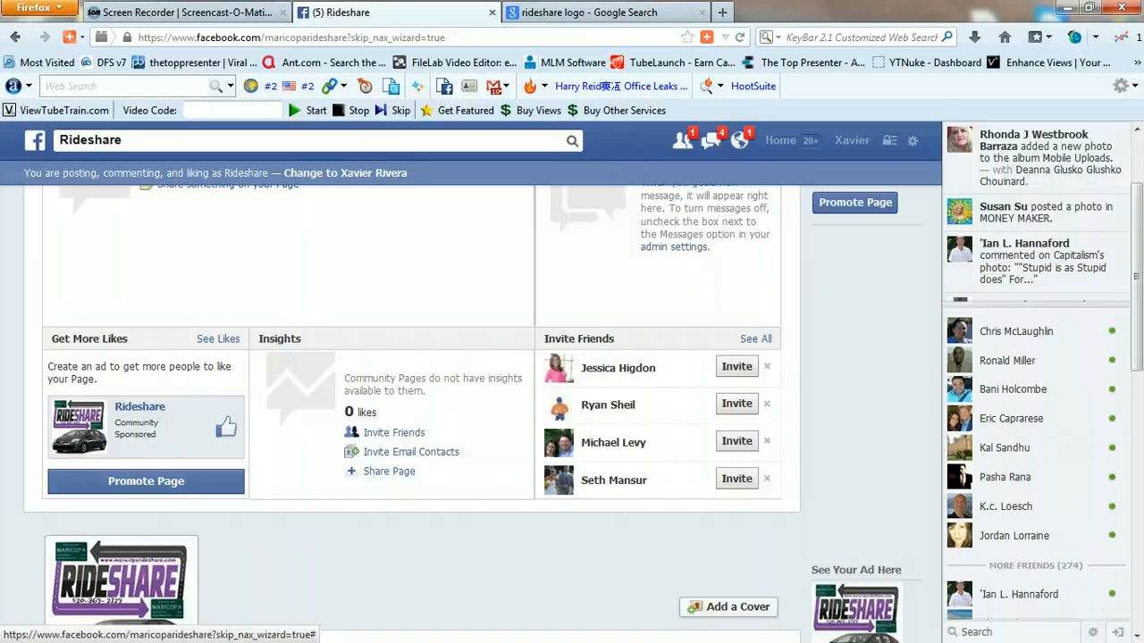
click(174, 480)
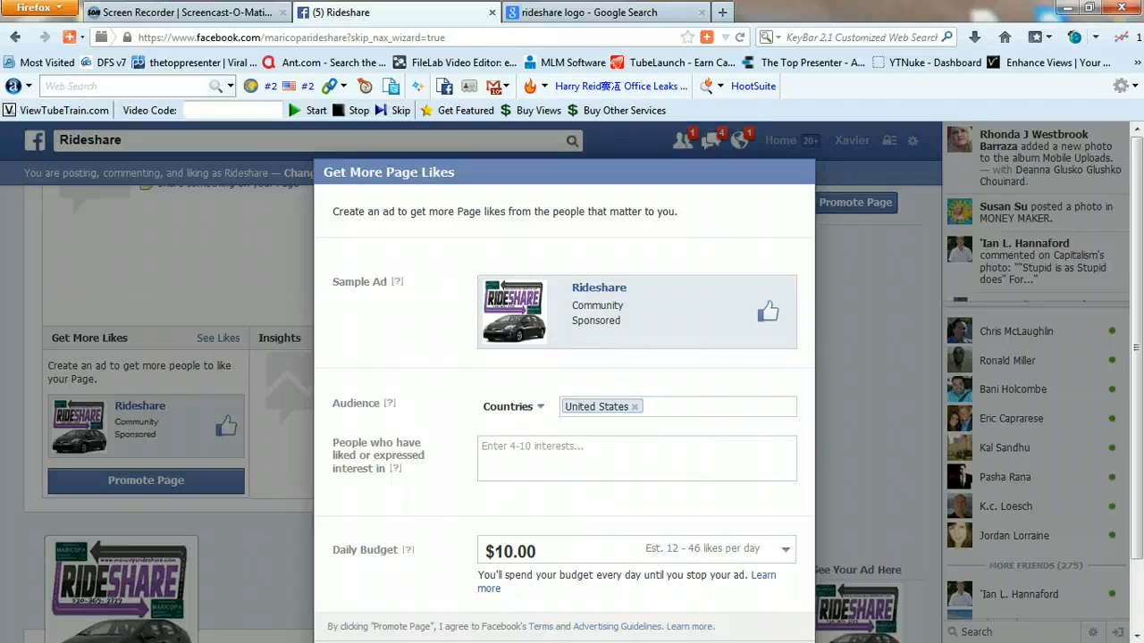
scroll(1130, 304, down, 2)
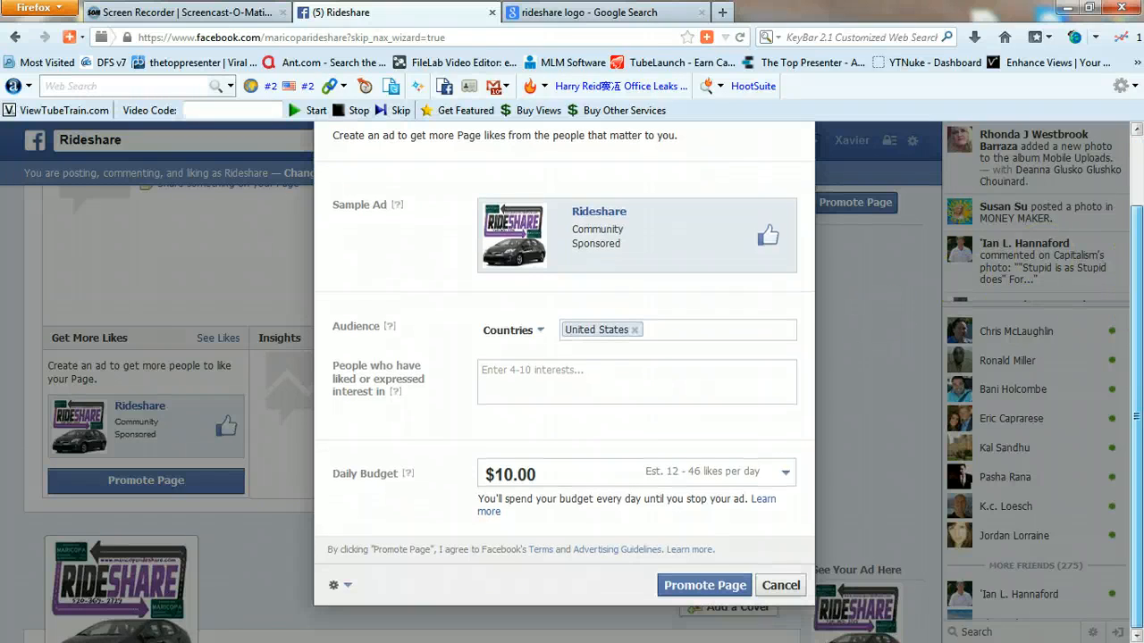
click(781, 585)
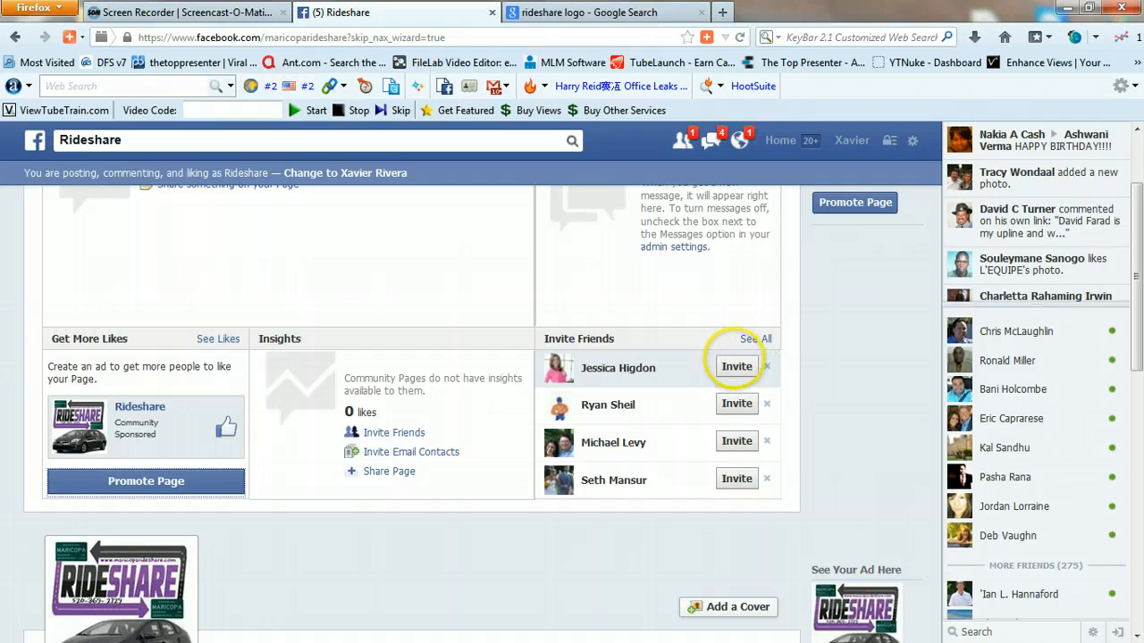
Step: Invite the suggested friends to like the Rideshare Page one after another from the Admin Panel's friend list
click(736, 367)
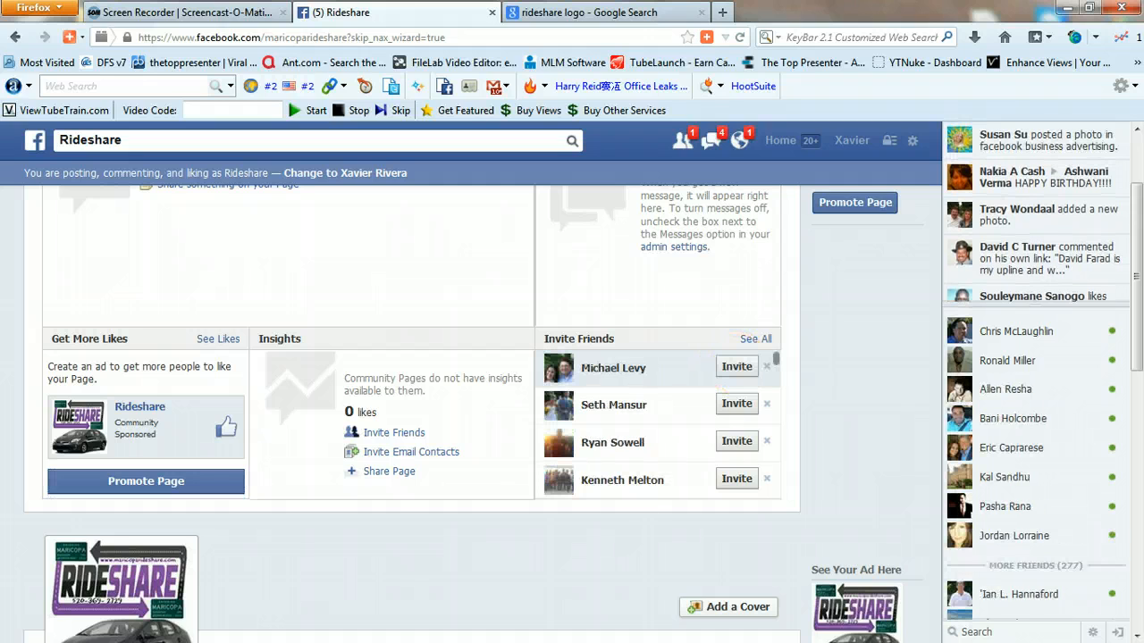
click(736, 367)
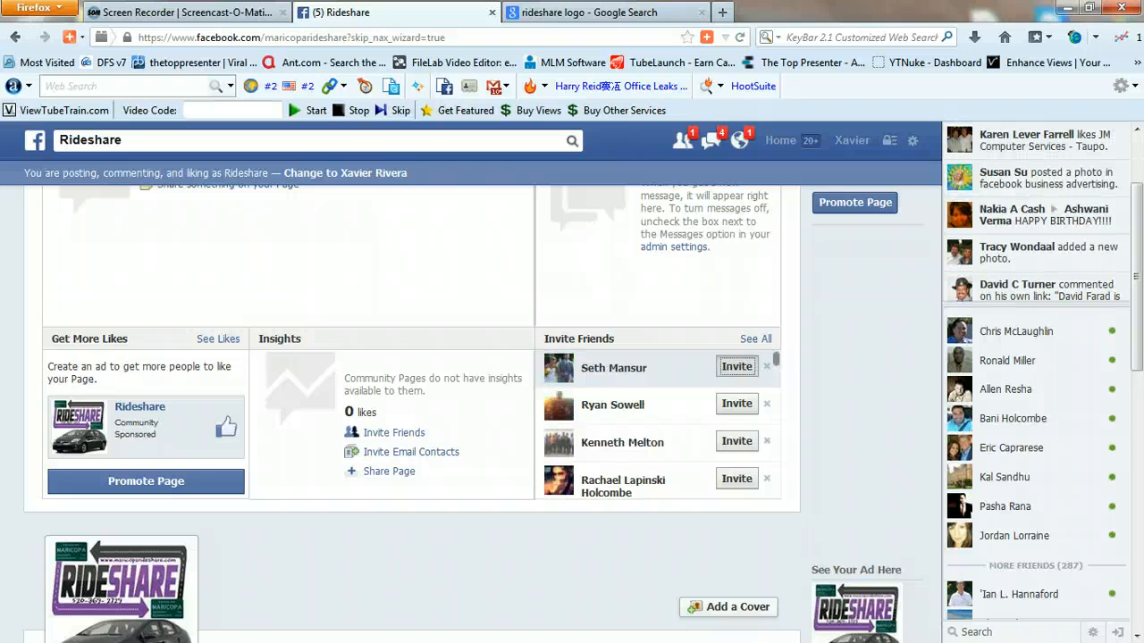
click(736, 367)
click(736, 366)
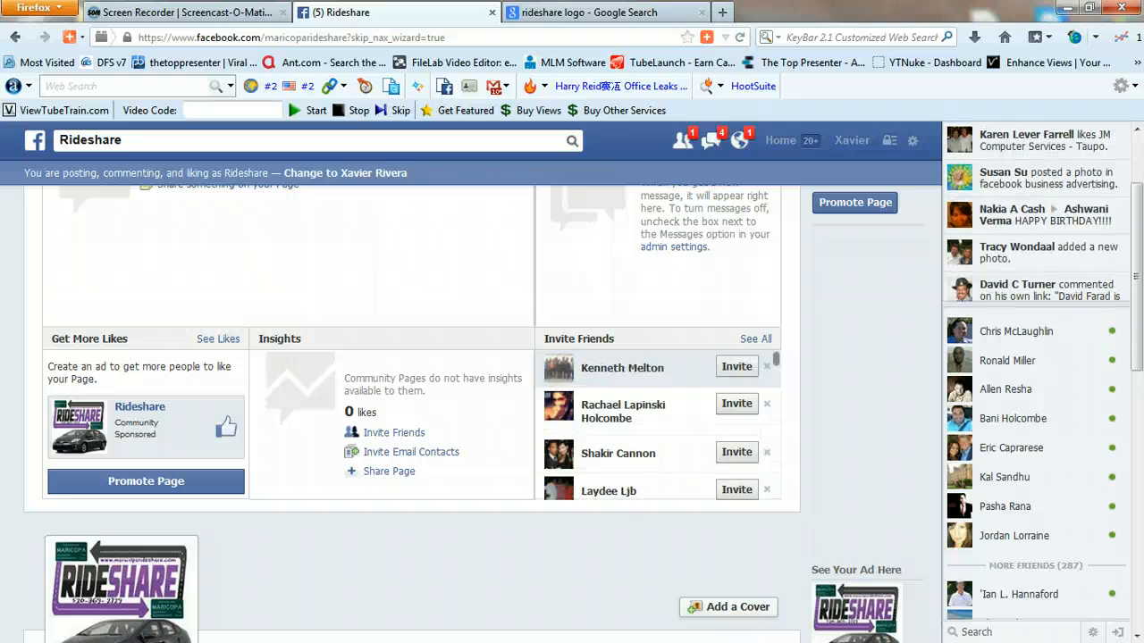
click(737, 366)
click(736, 366)
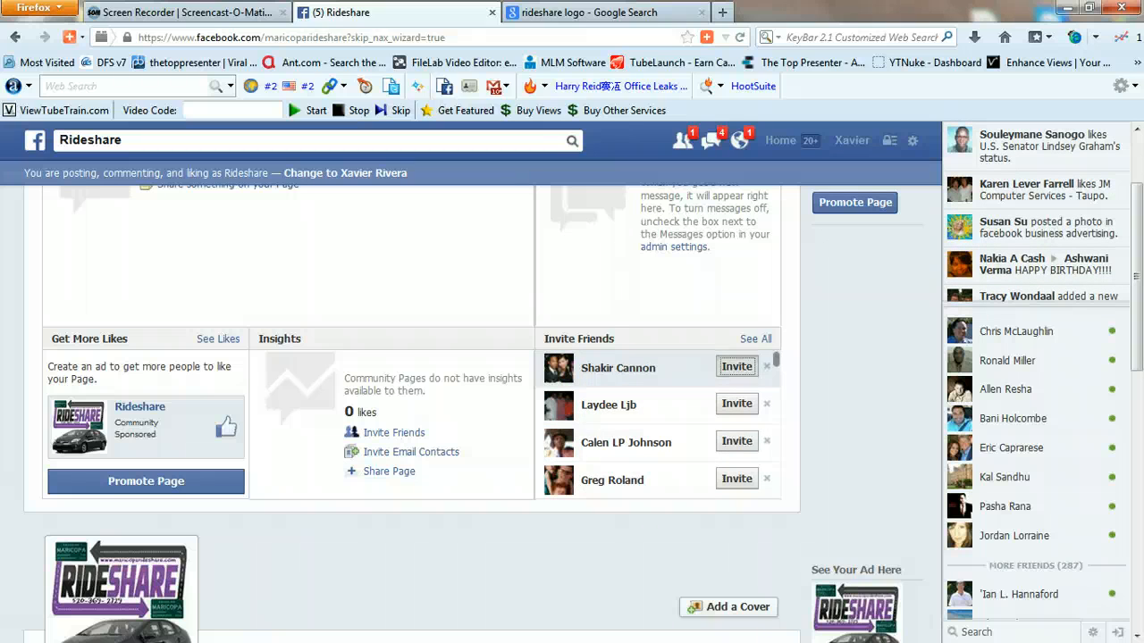
click(736, 366)
double_click(736, 366)
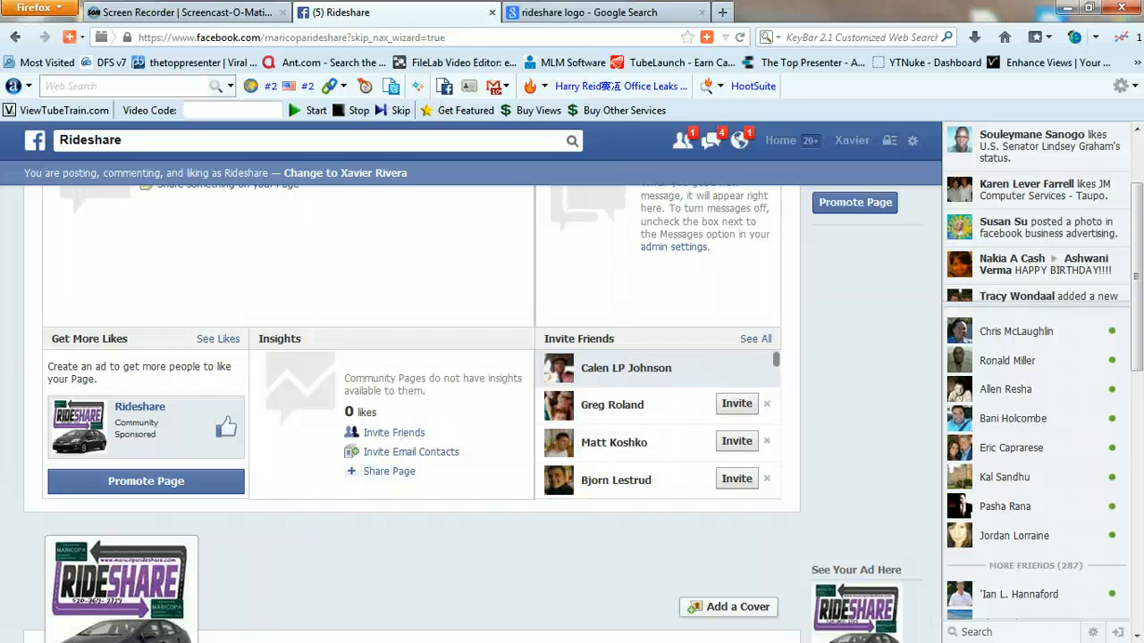
double_click(736, 366)
double_click(737, 366)
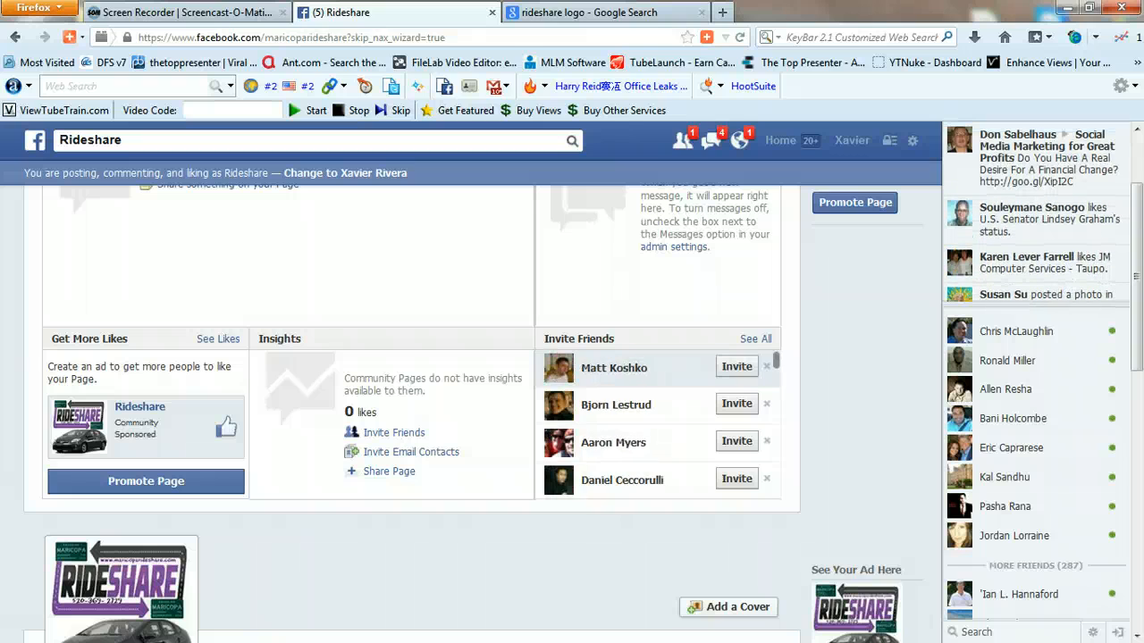
click(737, 366)
click(736, 367)
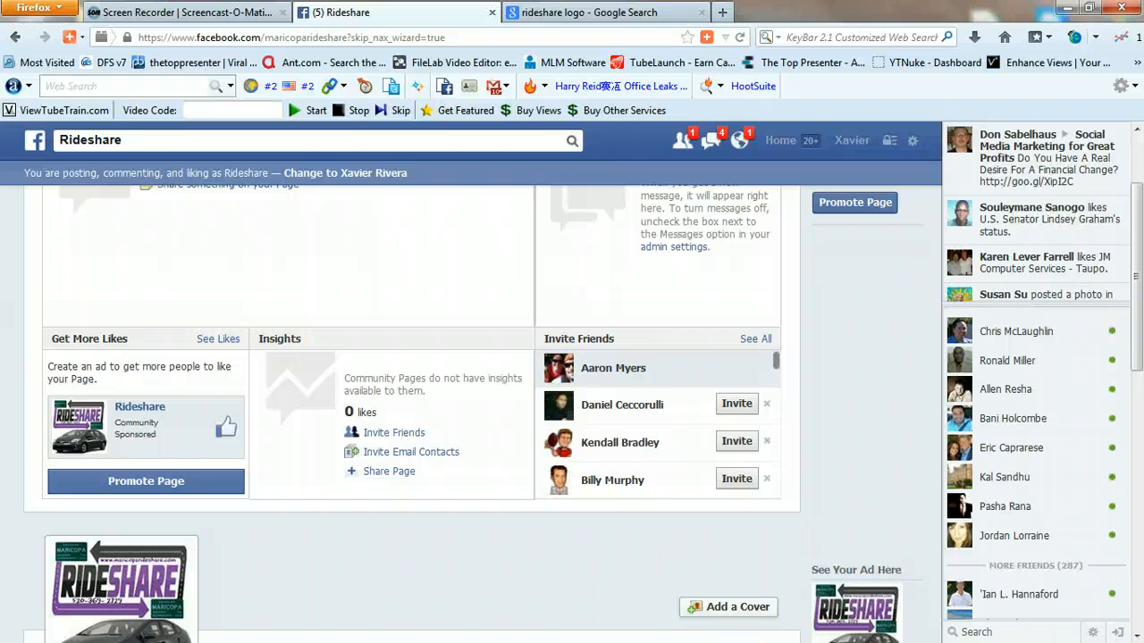
click(737, 367)
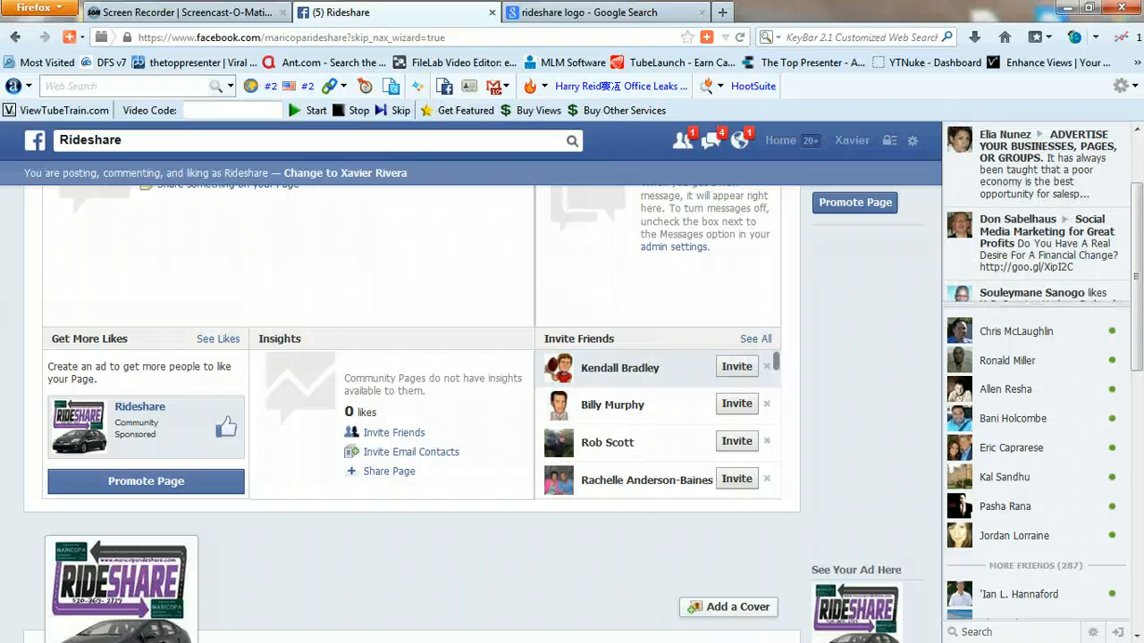
click(737, 366)
click(736, 367)
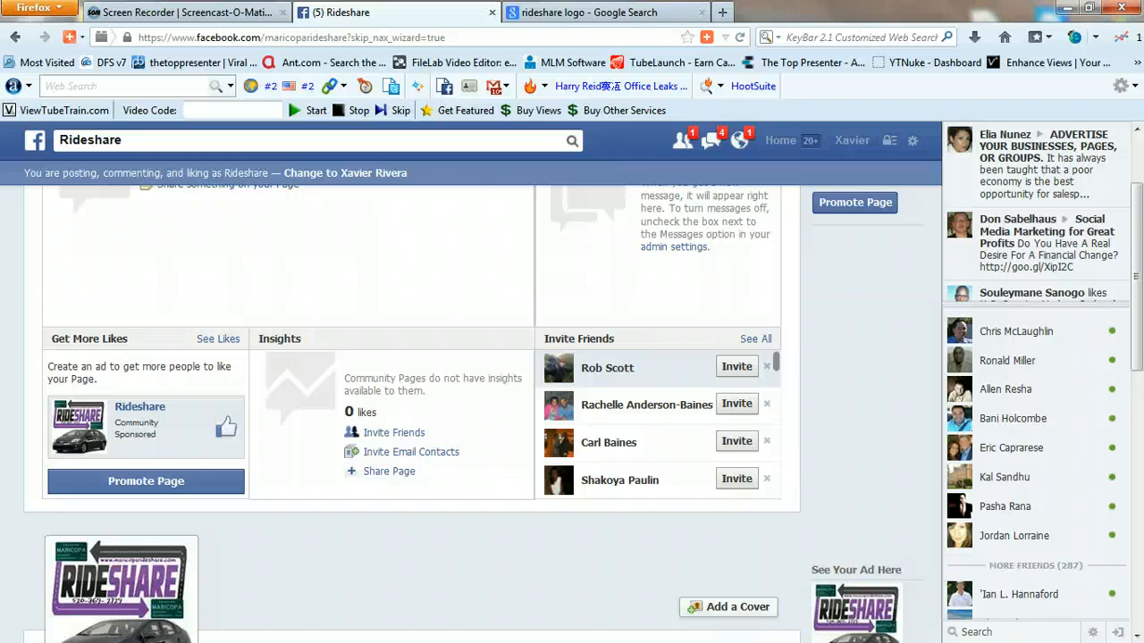
click(737, 366)
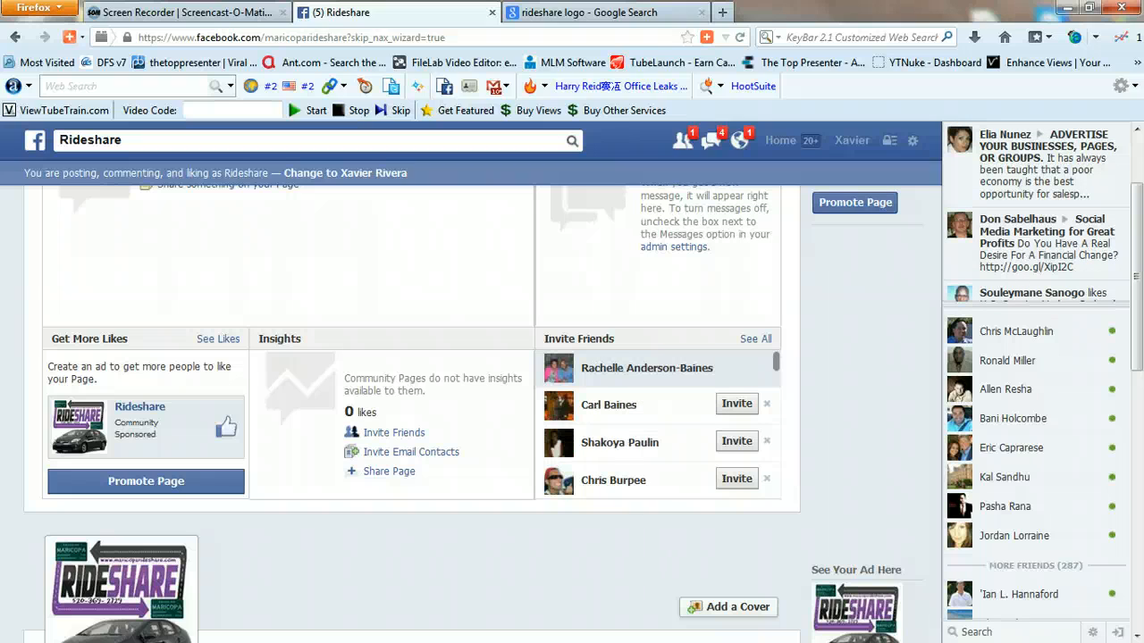
click(737, 366)
click(736, 366)
click(737, 366)
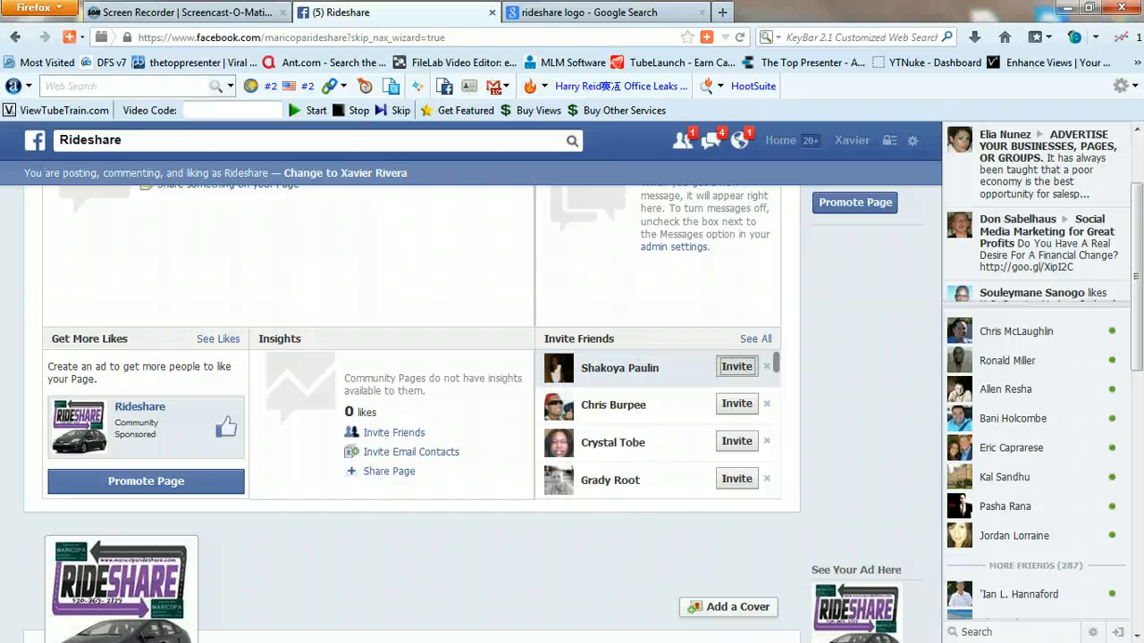
click(737, 367)
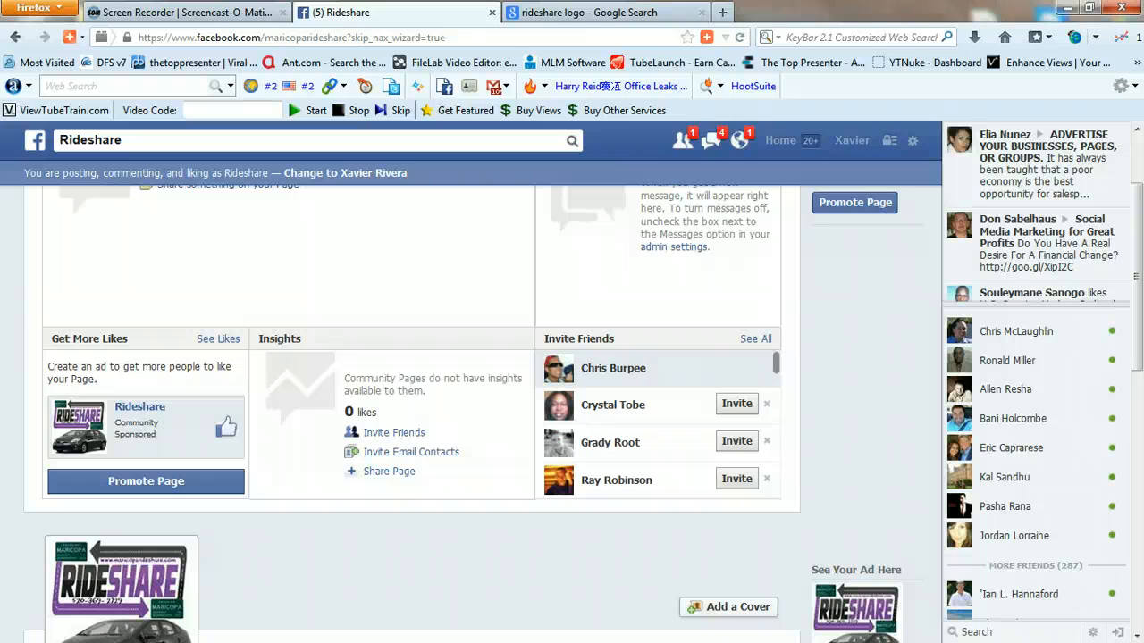
Step: Invite three more suggested friends from the Admin Panel's list to like the Rideshare Page
click(736, 366)
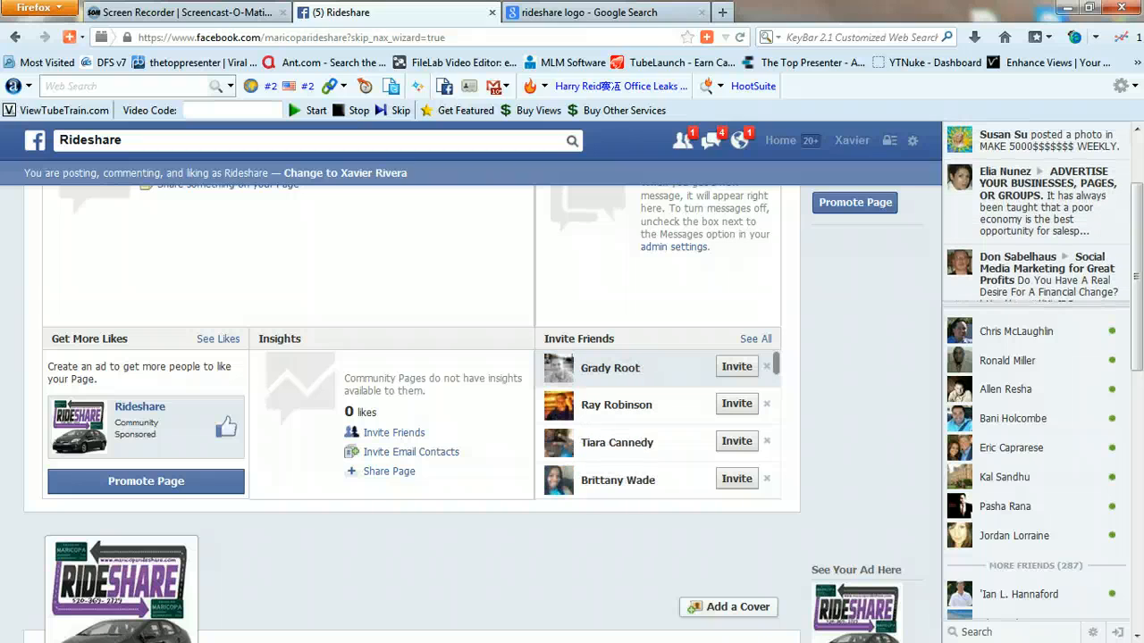
click(736, 367)
click(736, 366)
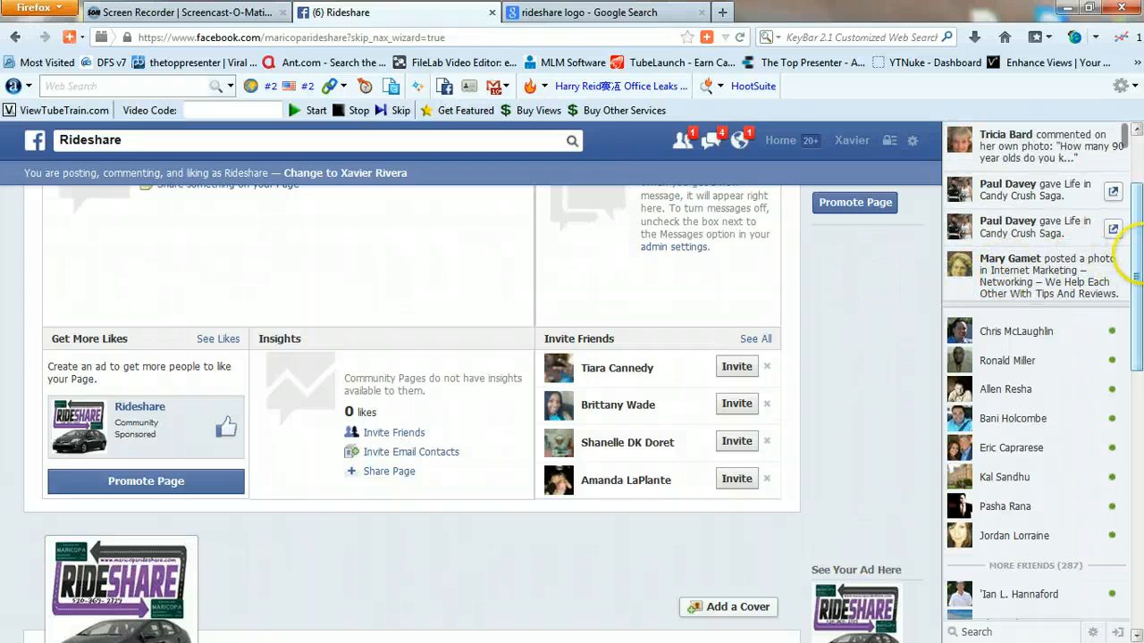
Step: Like the Rideshare Page, then turn on Get Notifications and select Show in News Feed for it
drag(1136, 257, 1136, 416)
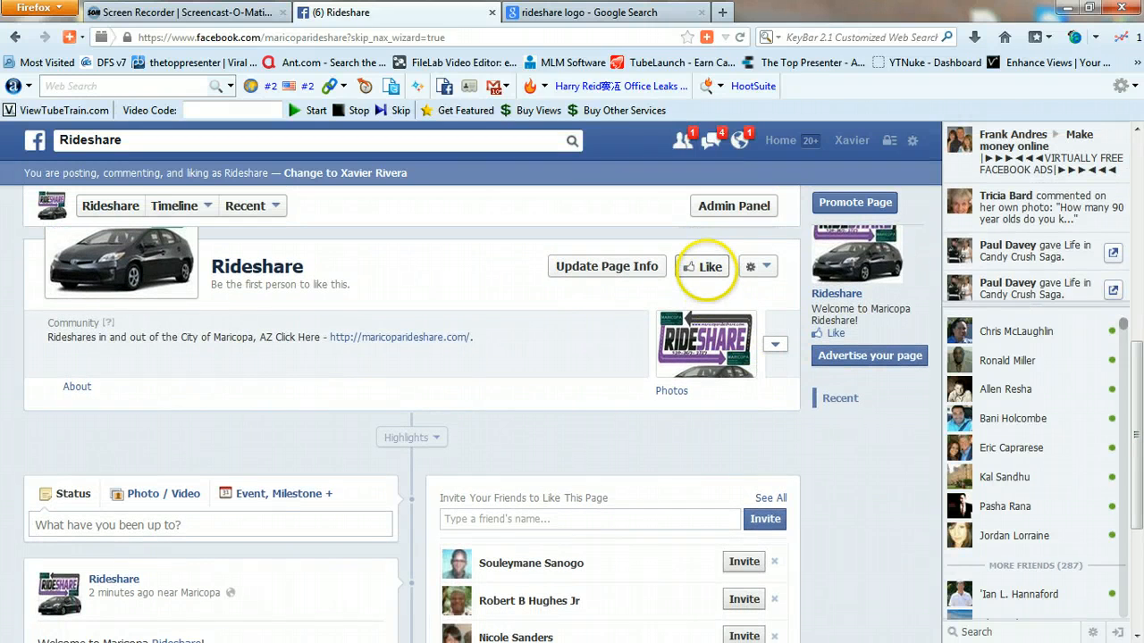
click(704, 266)
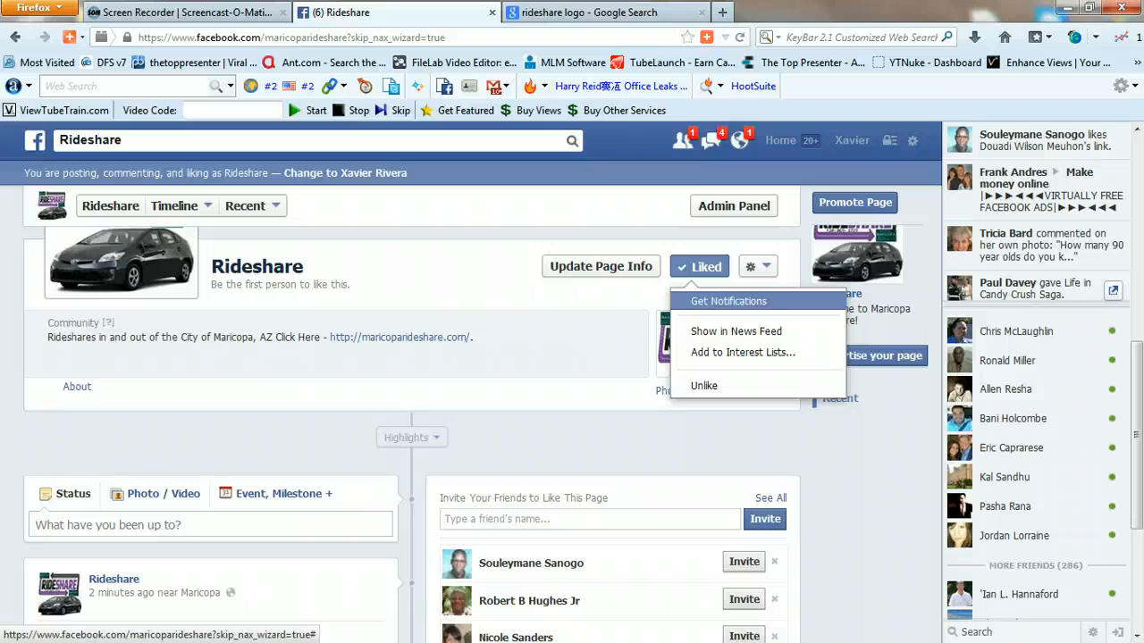
click(729, 301)
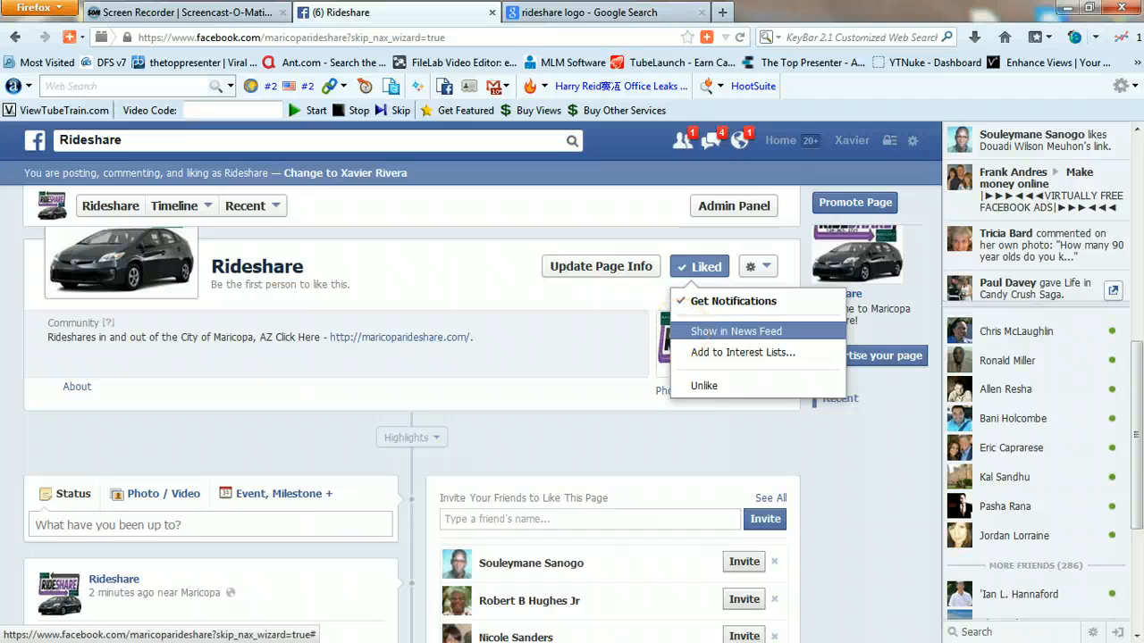
click(715, 330)
Step: Add the Rideshare Page to a new public interest list named "Maricopa"
click(688, 352)
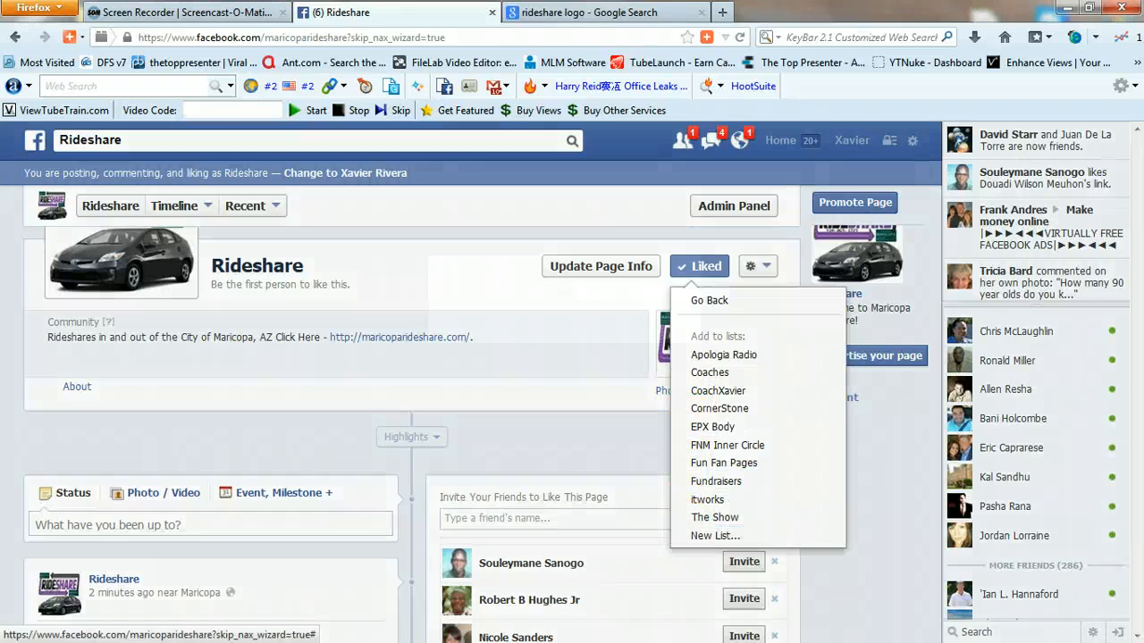
click(715, 536)
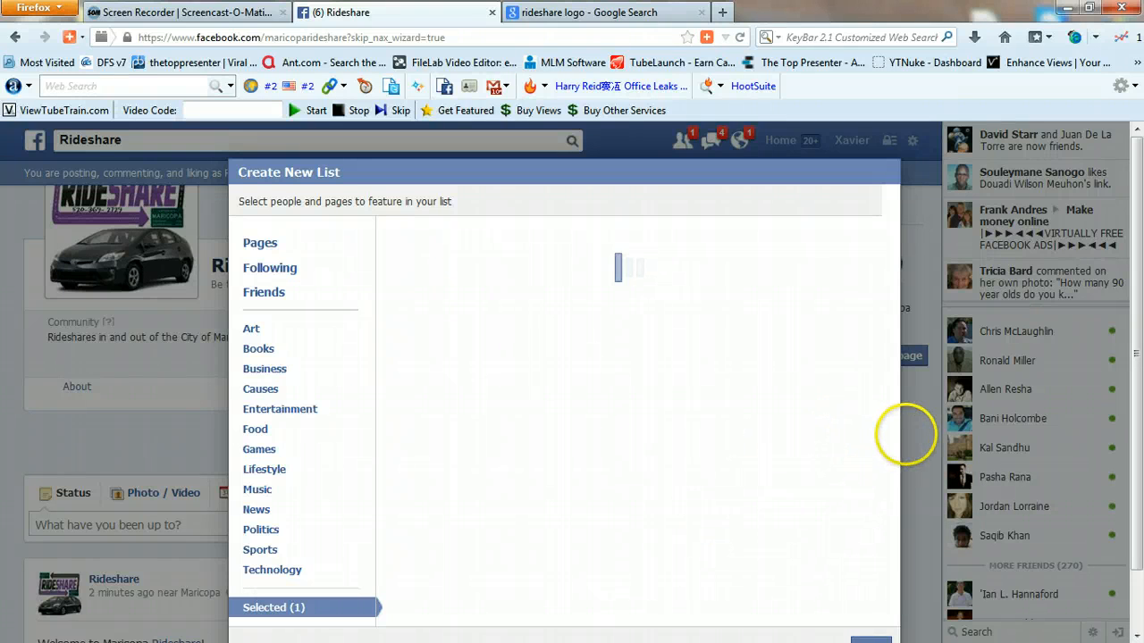
drag(1137, 333, 1137, 387)
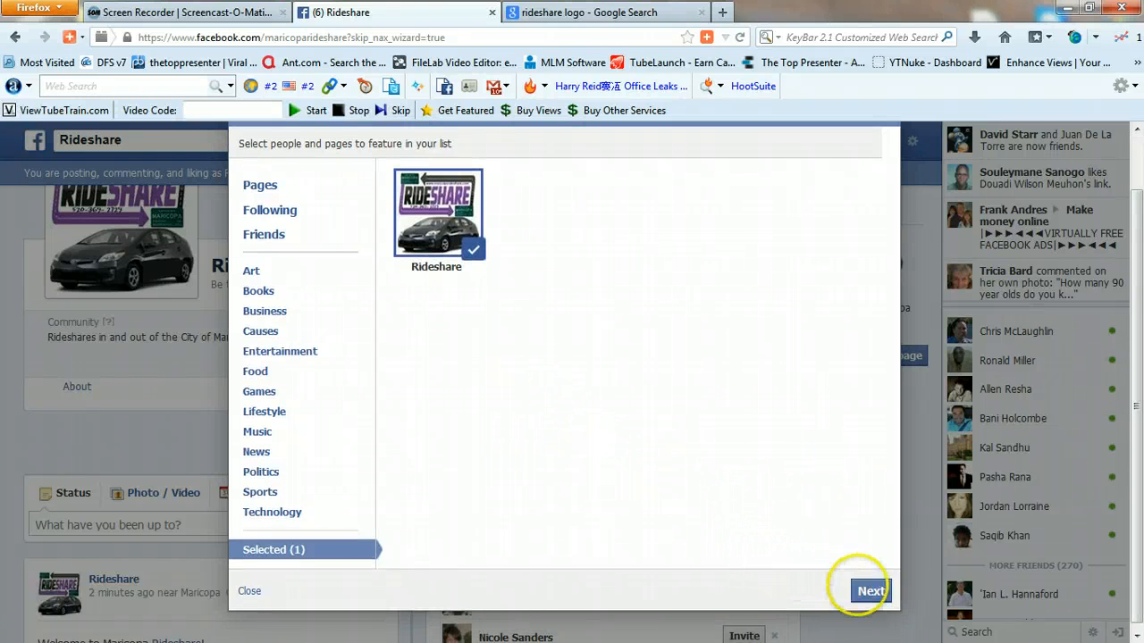
click(871, 591)
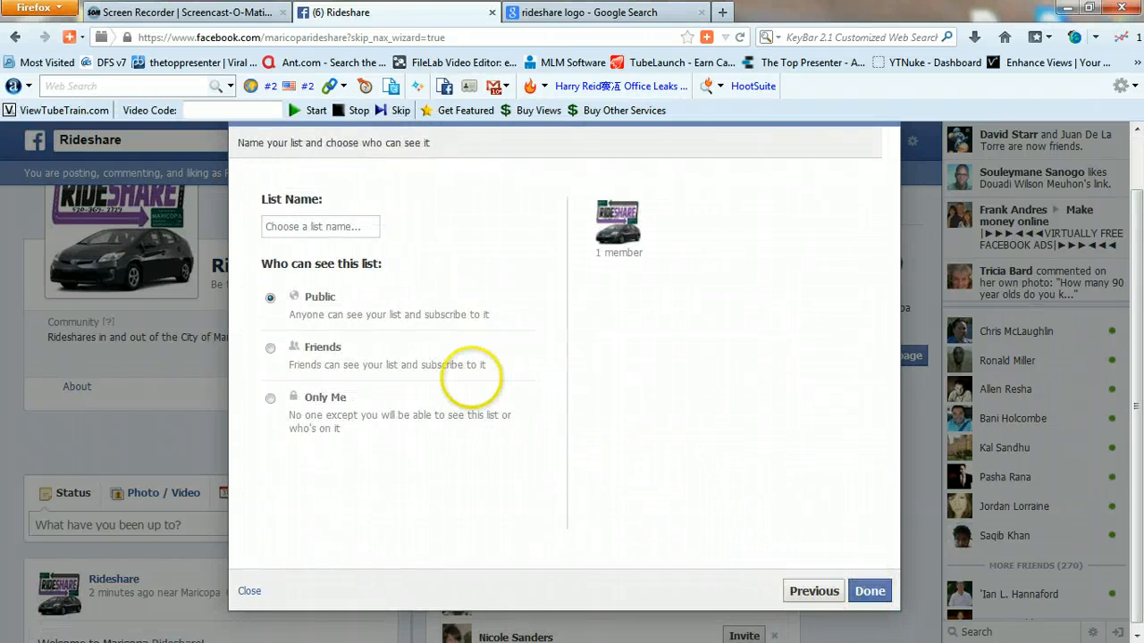
click(330, 232)
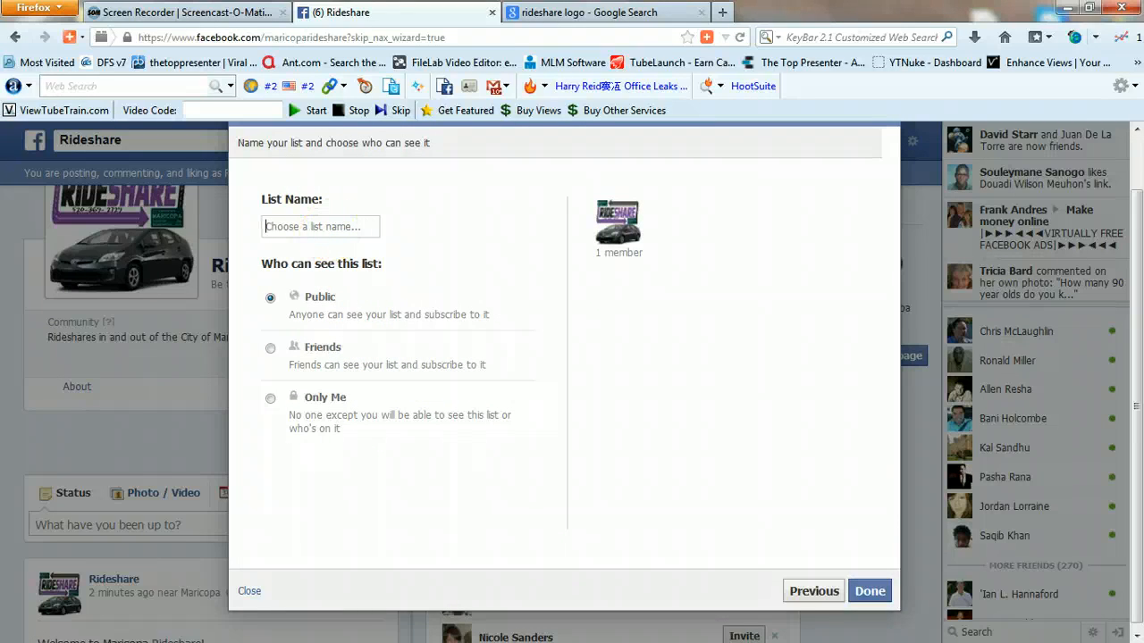
text(Maricopa)
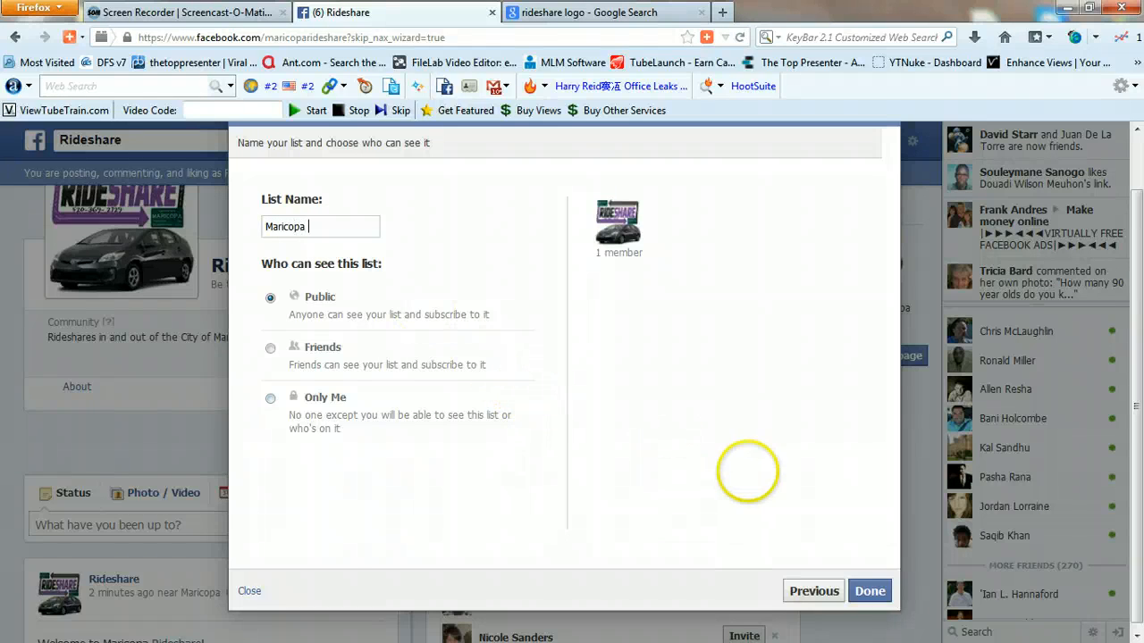
click(869, 591)
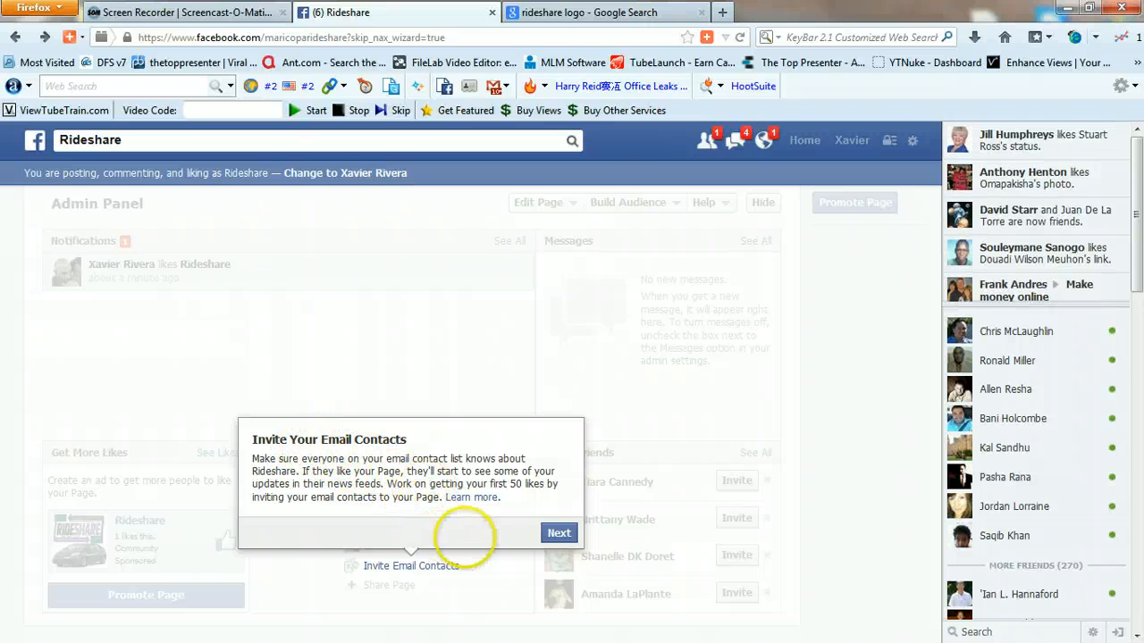
Step: Dismiss the email contacts tip, open the Page's cover photo options and acknowledge the cover photo guidelines
click(559, 534)
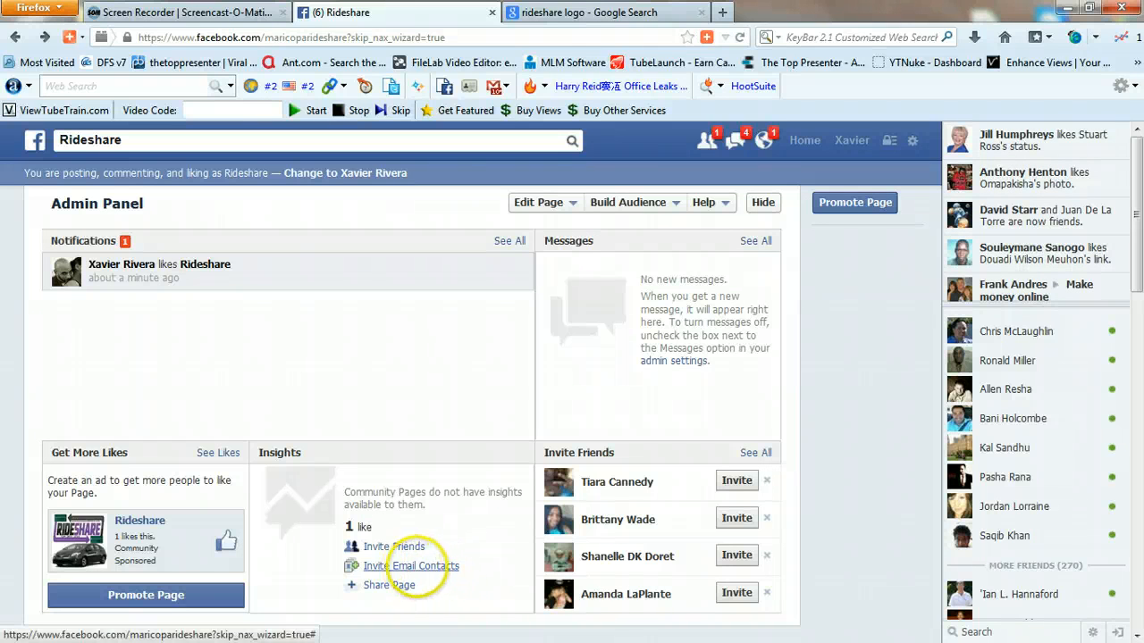
scroll(1129, 332, down, 5)
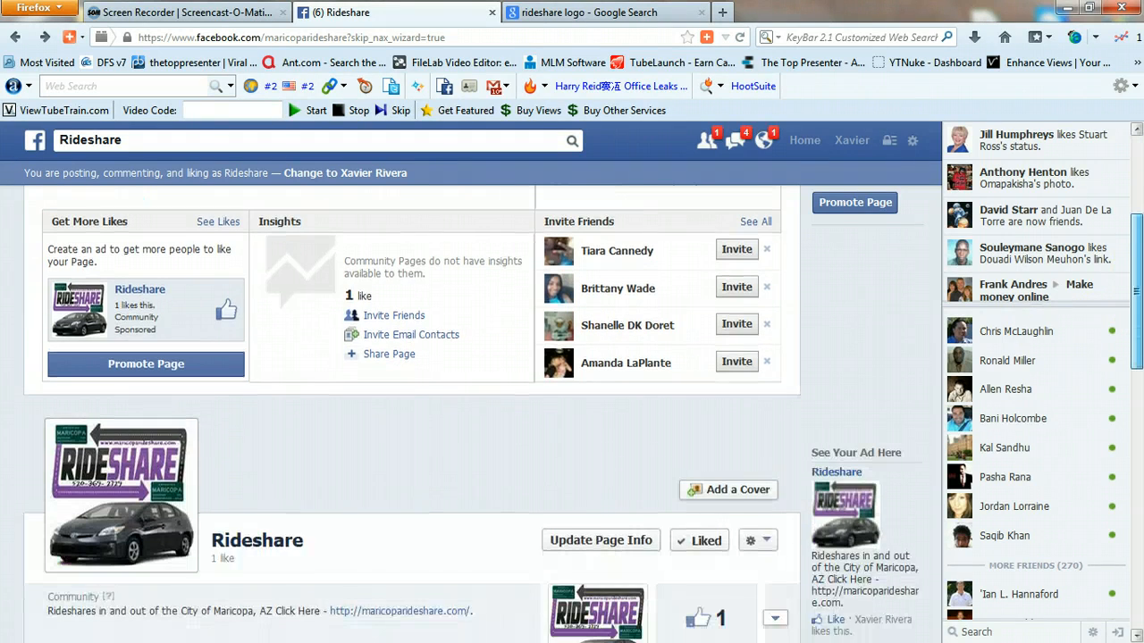
mouse_move(1137, 291)
mouse_down()
mouse_move(1137, 277)
mouse_move(1137, 348)
mouse_move(1137, 301)
mouse_up()
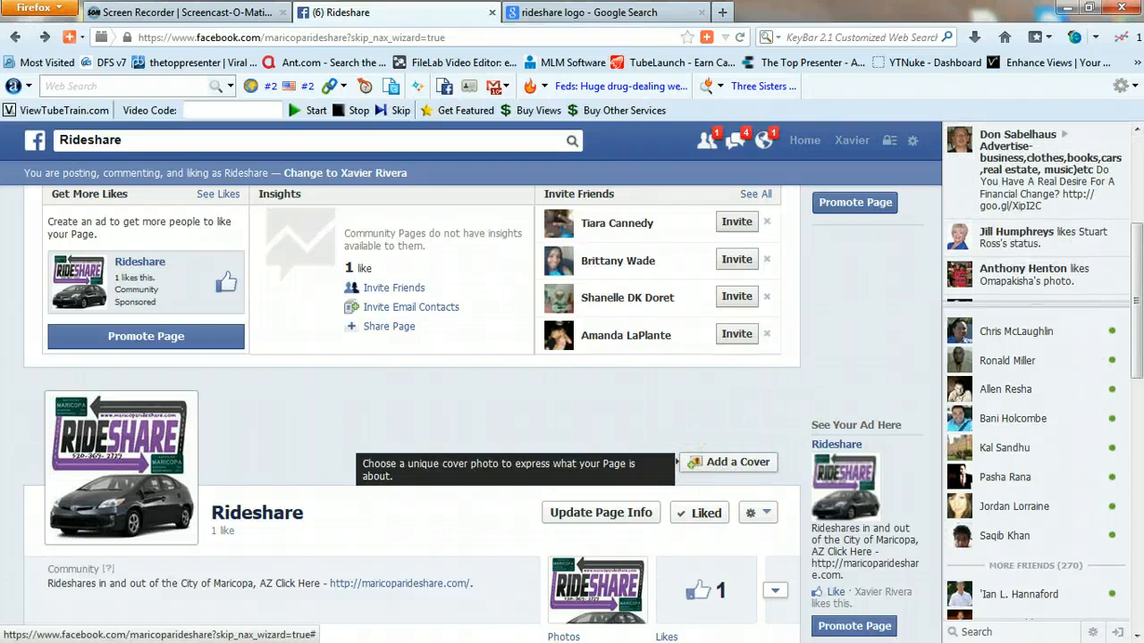
click(728, 462)
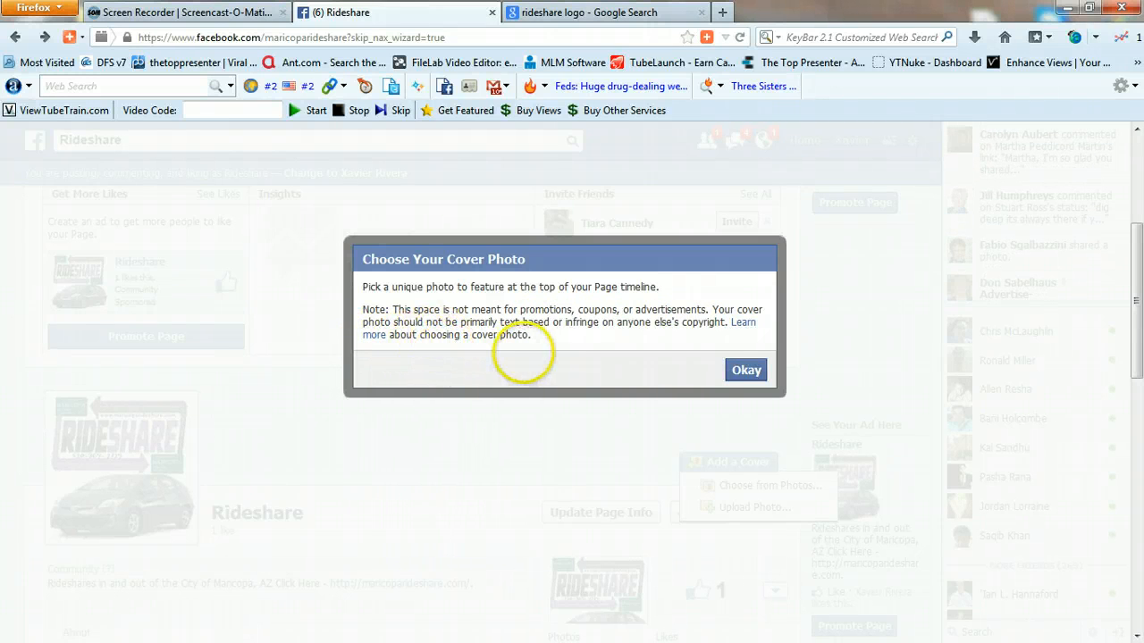
click(746, 370)
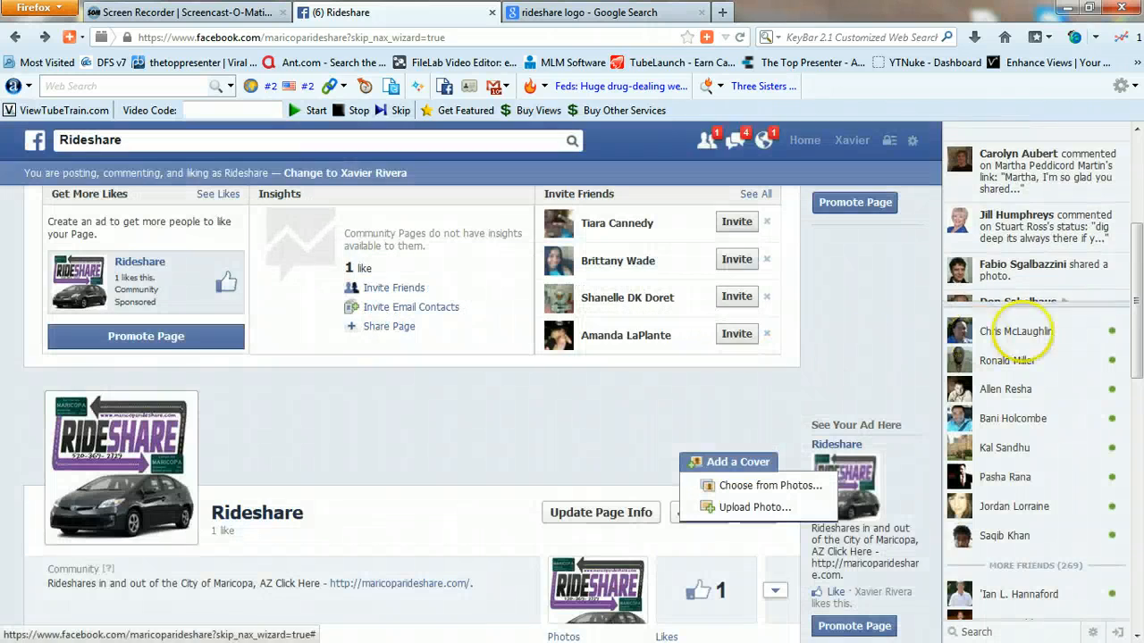
scroll(411, 402, down, 1)
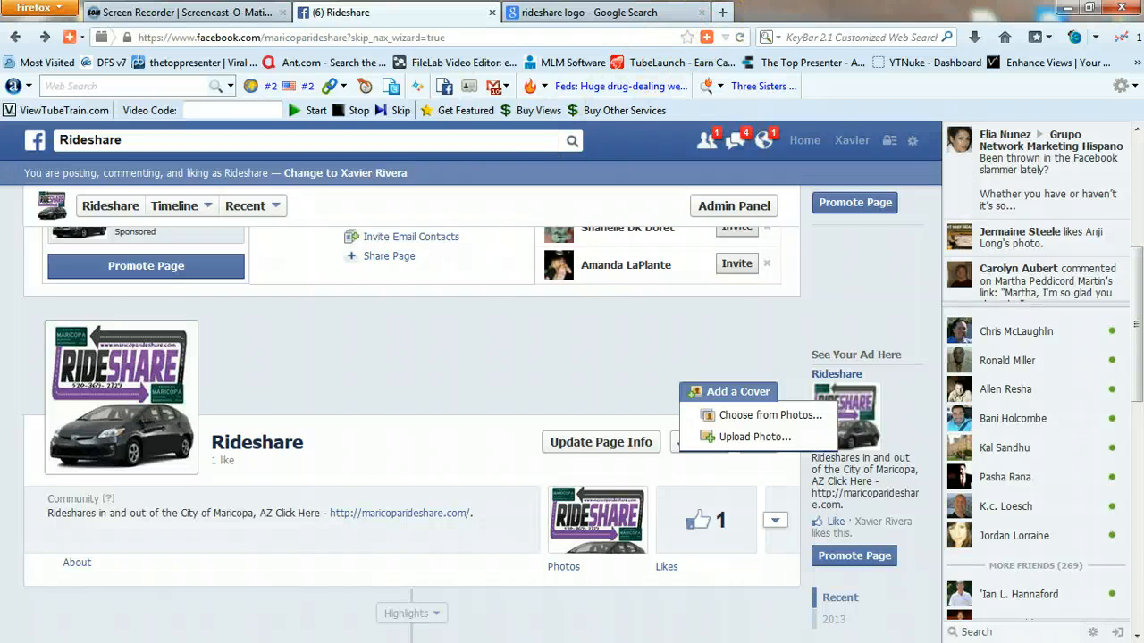
Step: Switch to PicMonkey by opening picmonkey.com in a new browser tab, and start a collage
key(ctrl+t)
text(picmonkey.com/)
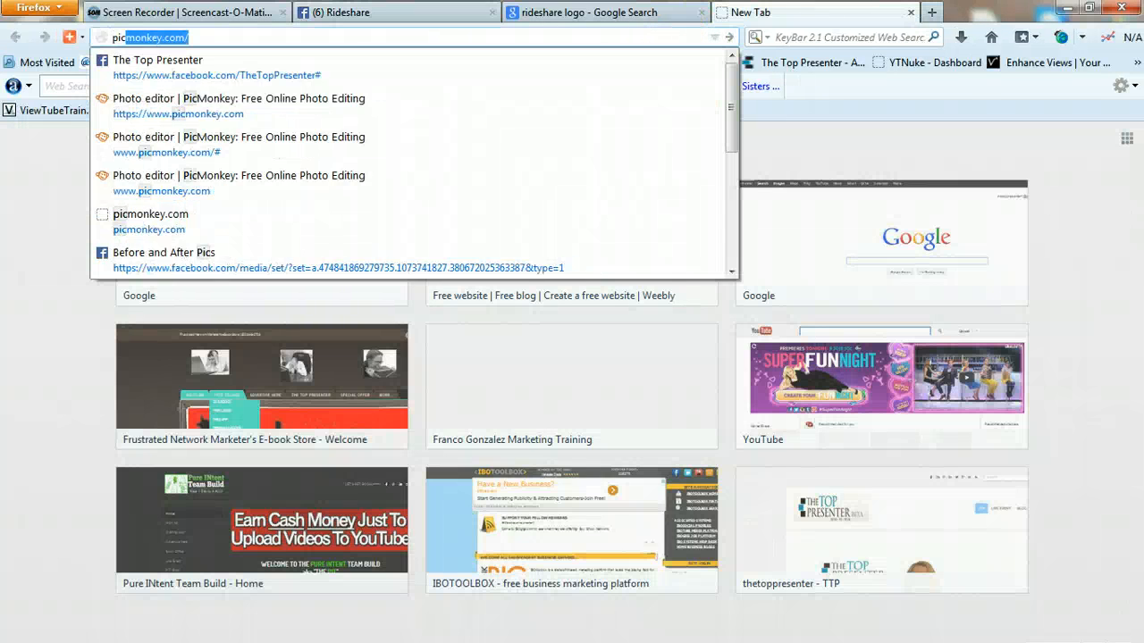
key(Return)
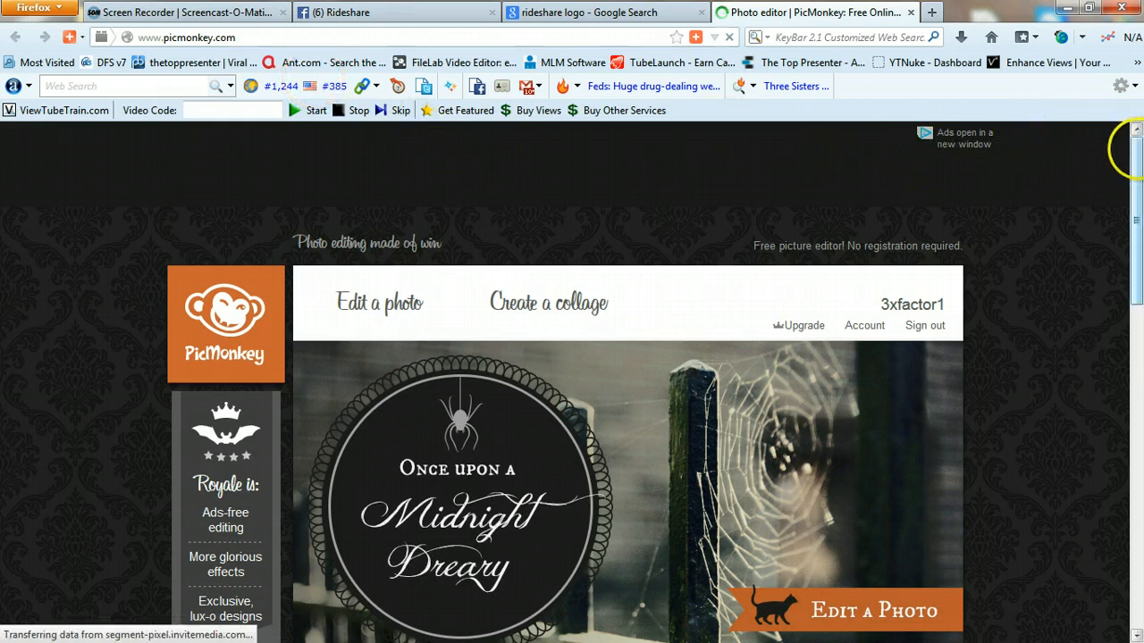
scroll(625, 384, down, 4)
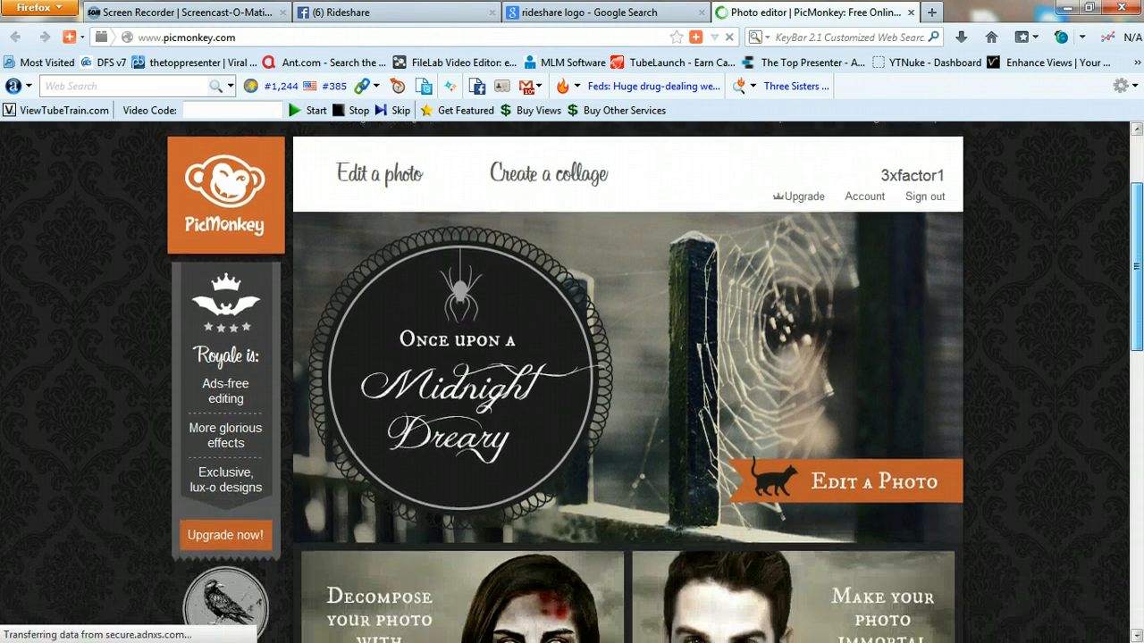
scroll(626, 385, down, 5)
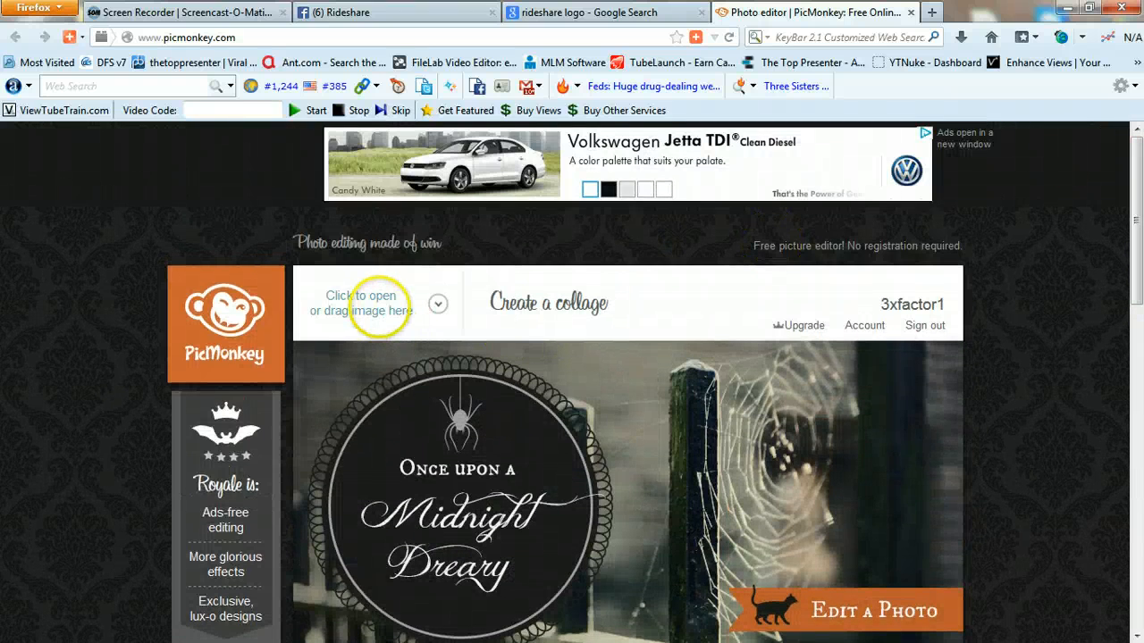
click(529, 308)
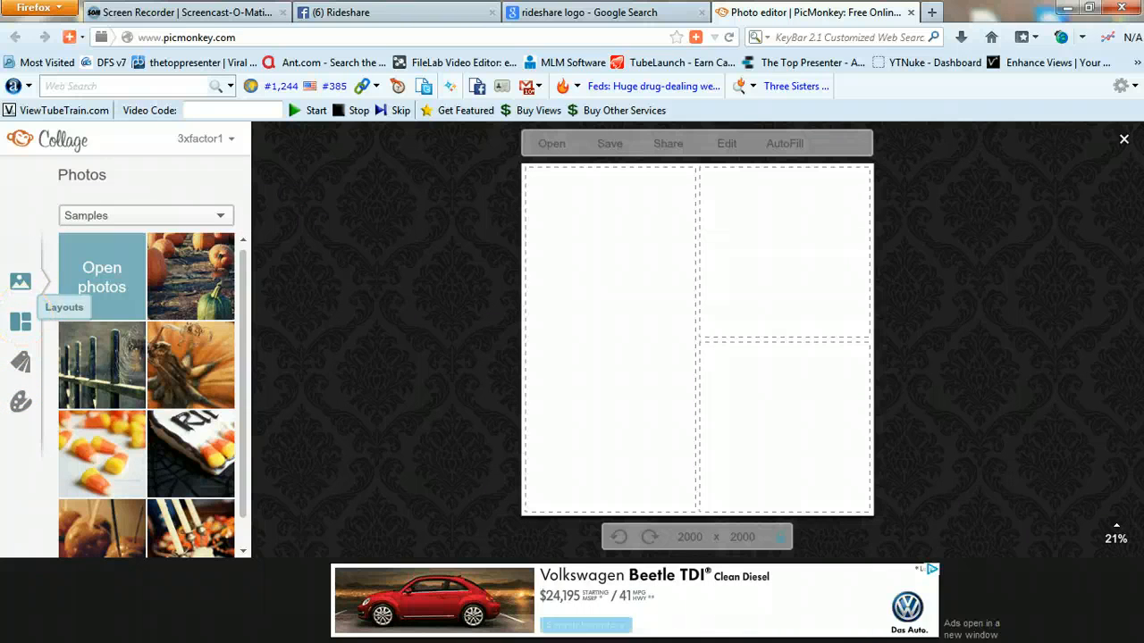
Step: Apply the first FB Cover layout to the collage and remove cells until a single full-width cell is left
click(21, 322)
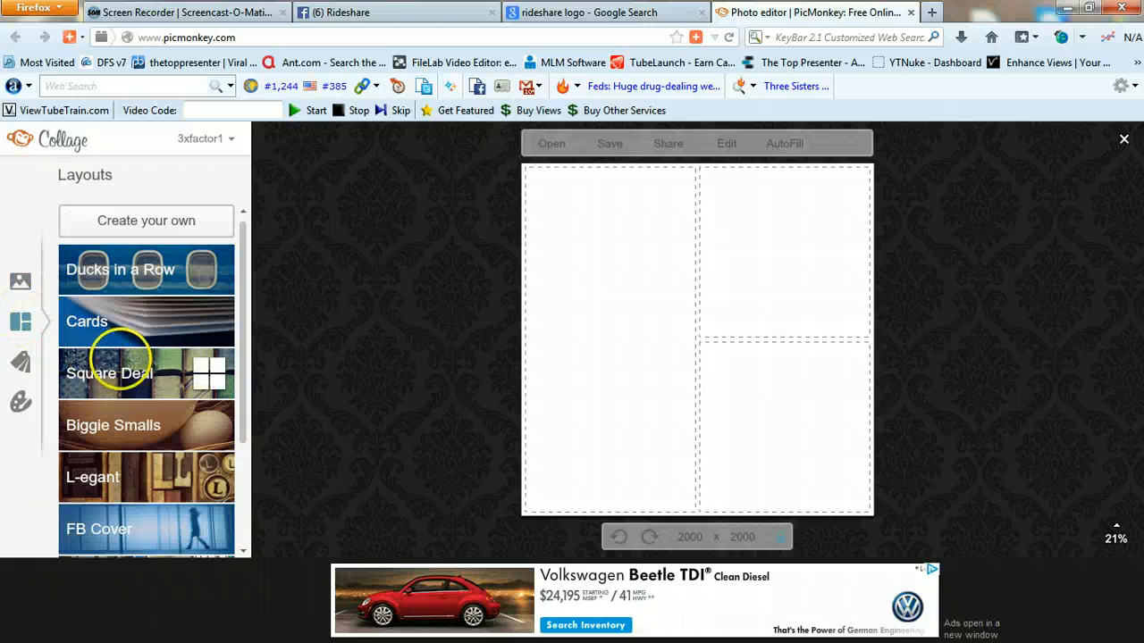
click(90, 534)
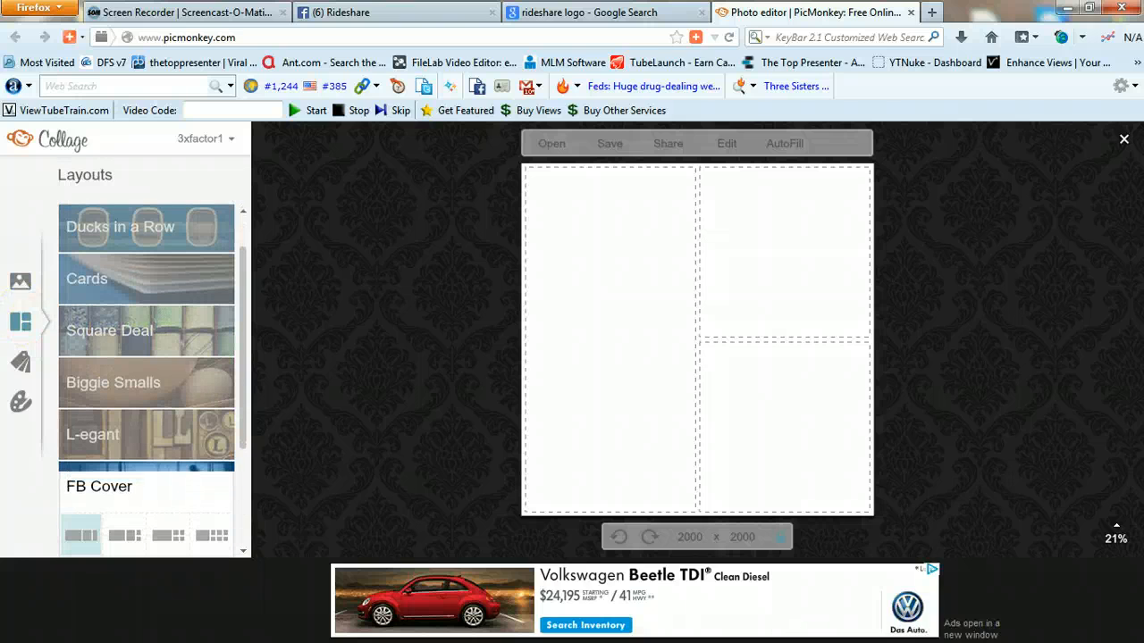
click(81, 535)
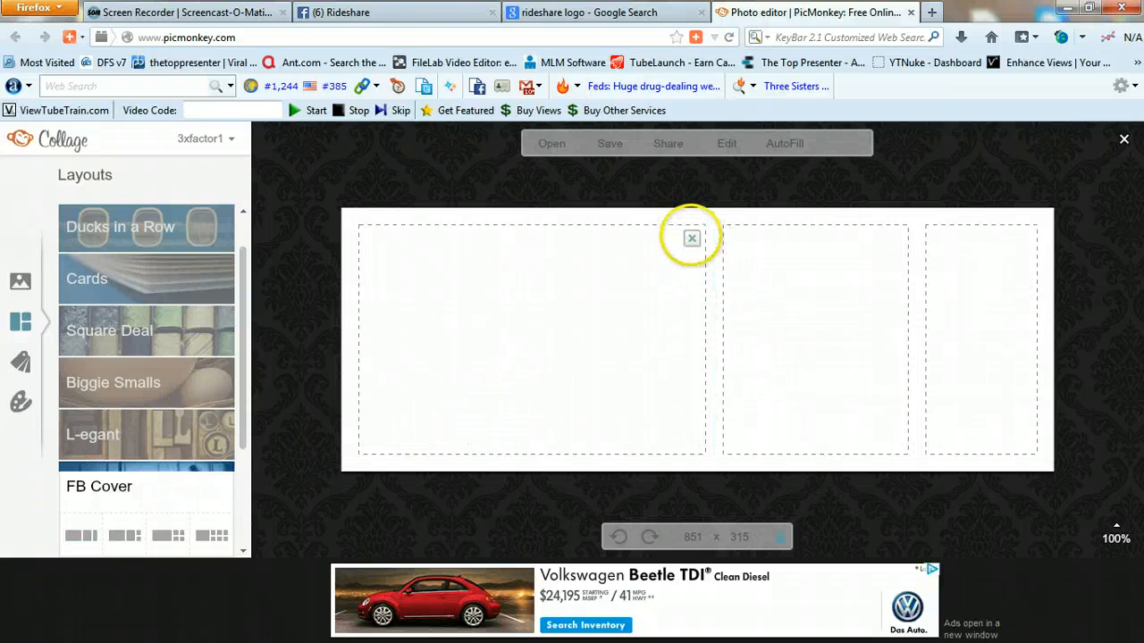
click(692, 238)
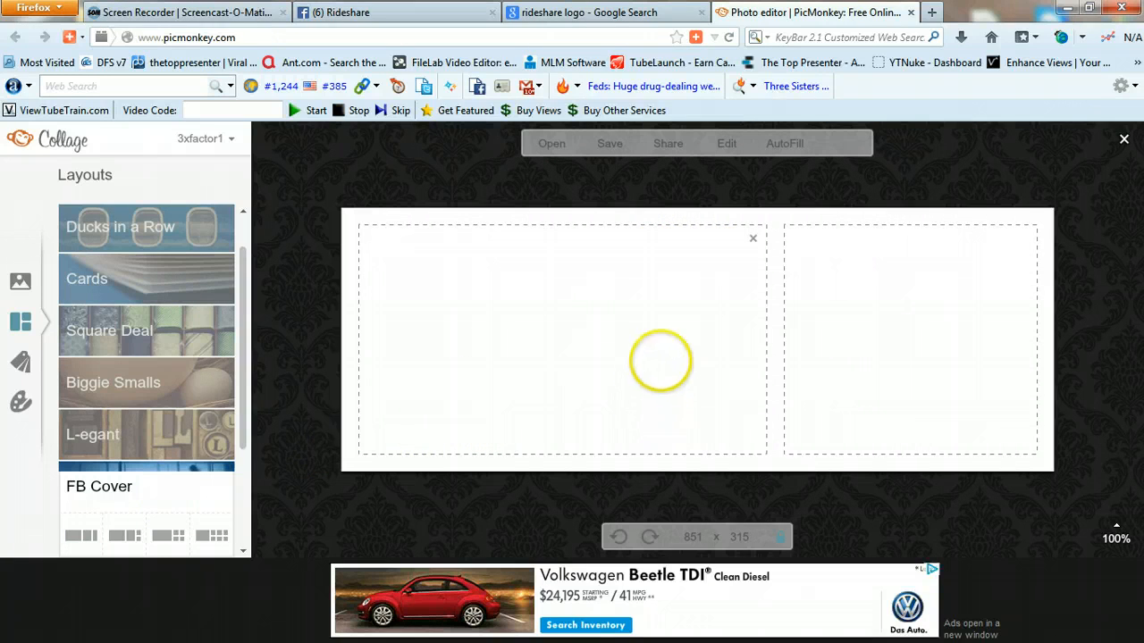
click(752, 238)
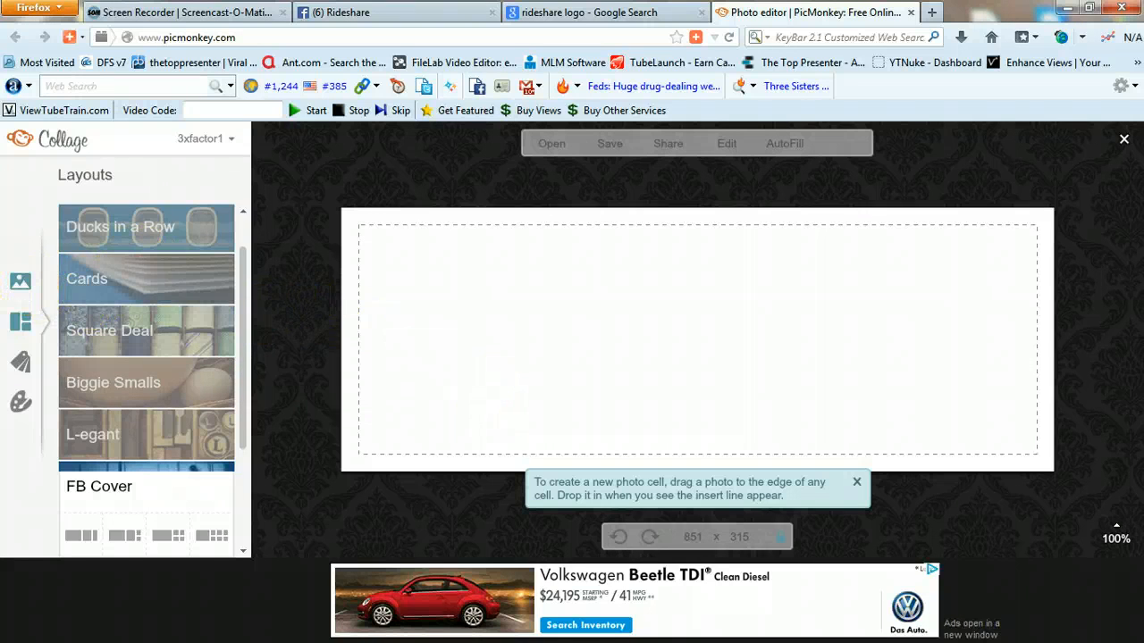
Step: Open the computer's picture picker for the collage, cancel it, and leave PicMonkey without saving to return to Facebook
click(20, 280)
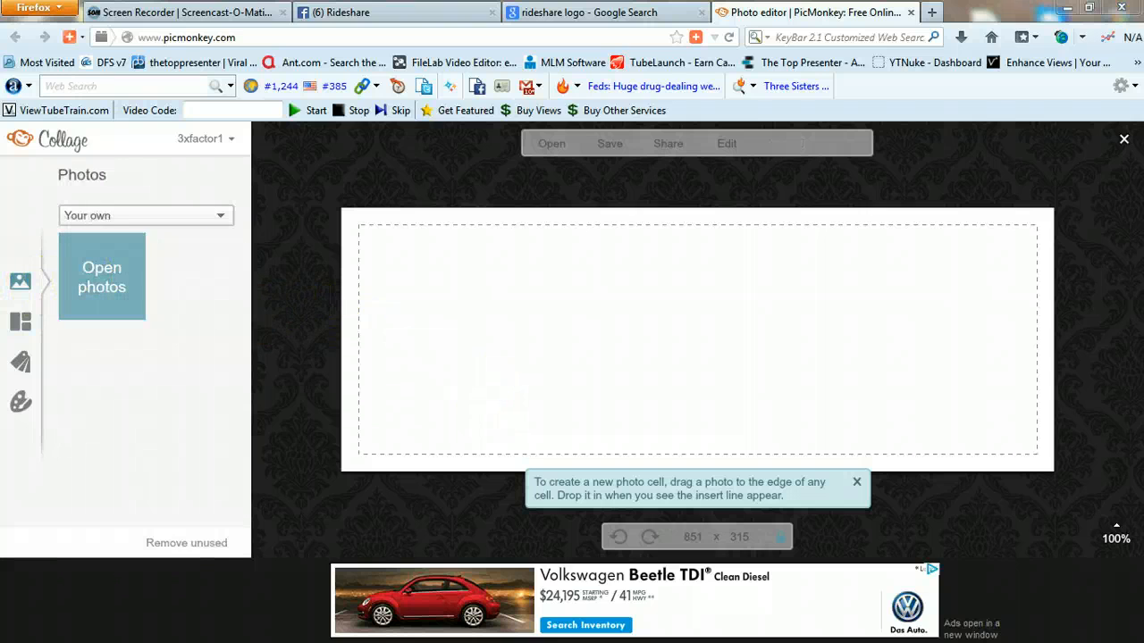
click(115, 250)
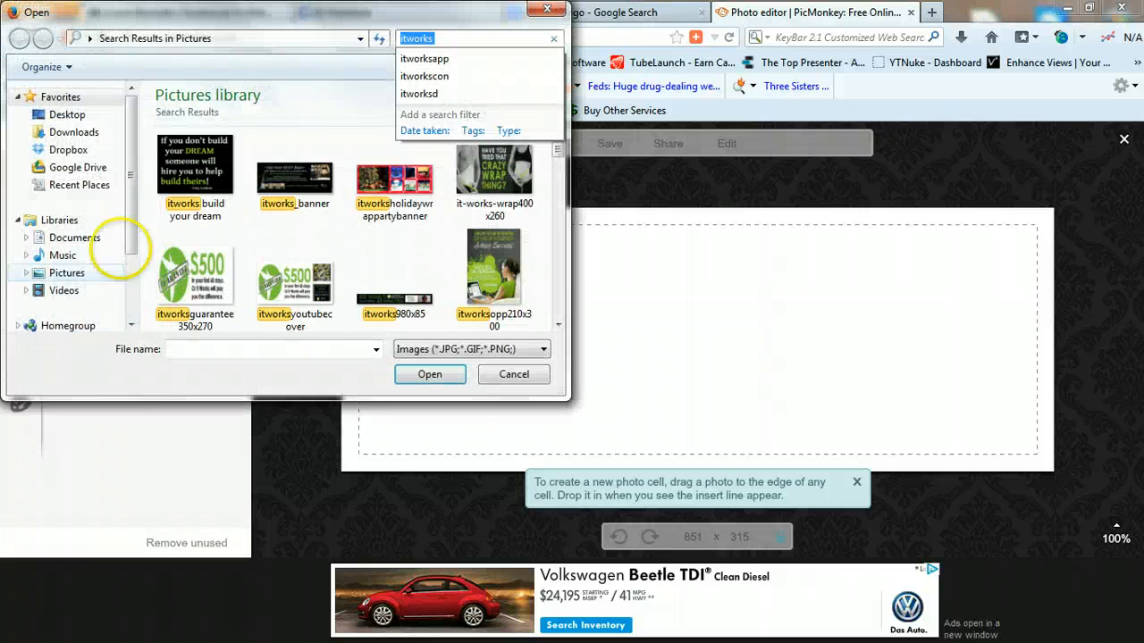
click(487, 374)
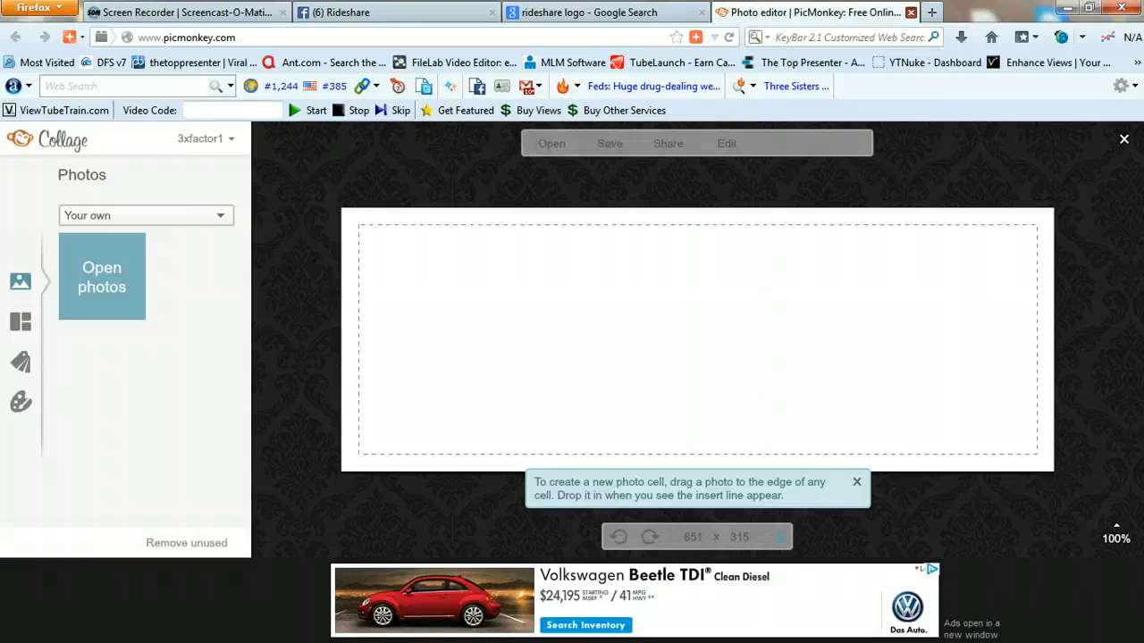
click(910, 12)
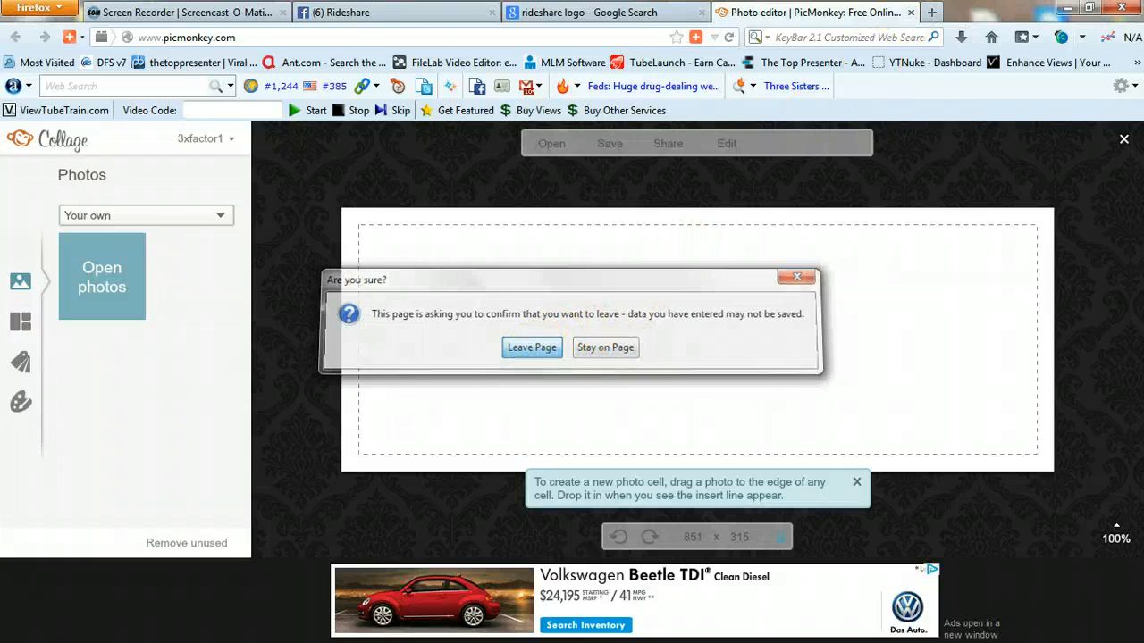
key(Return)
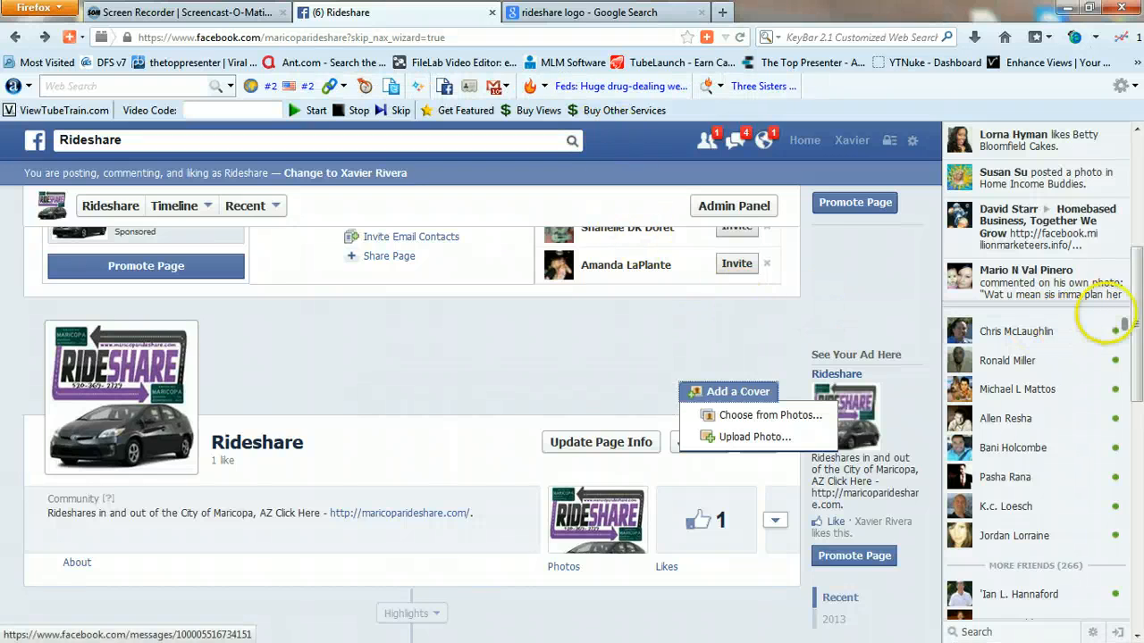
mouse_move(1136, 324)
mouse_down()
mouse_move(1137, 352)
mouse_move(1137, 306)
mouse_up()
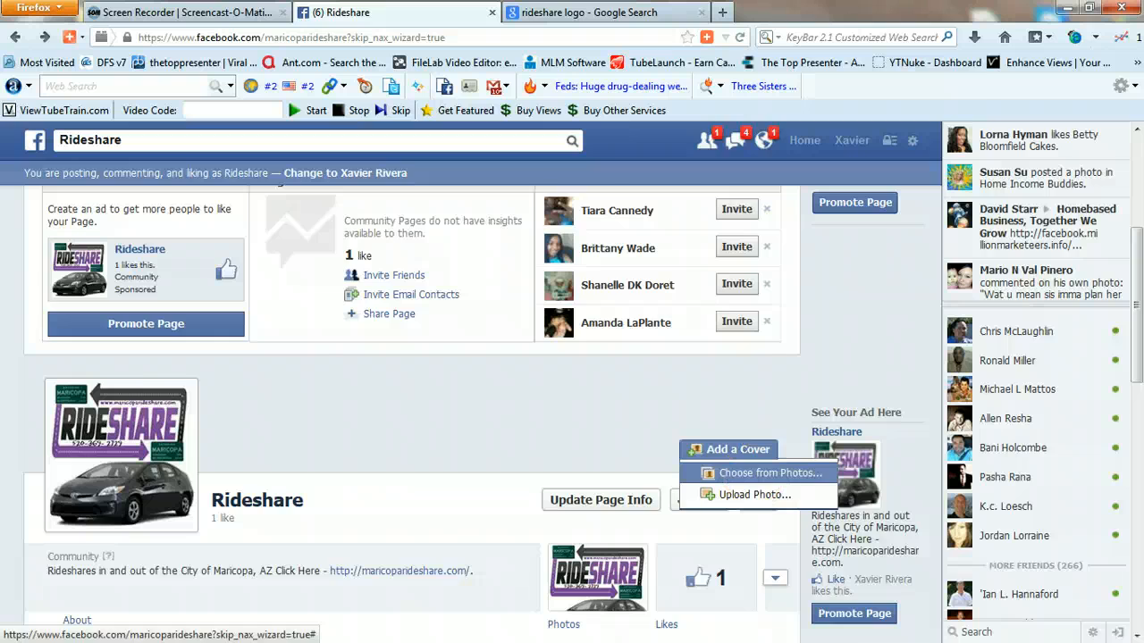
click(760, 472)
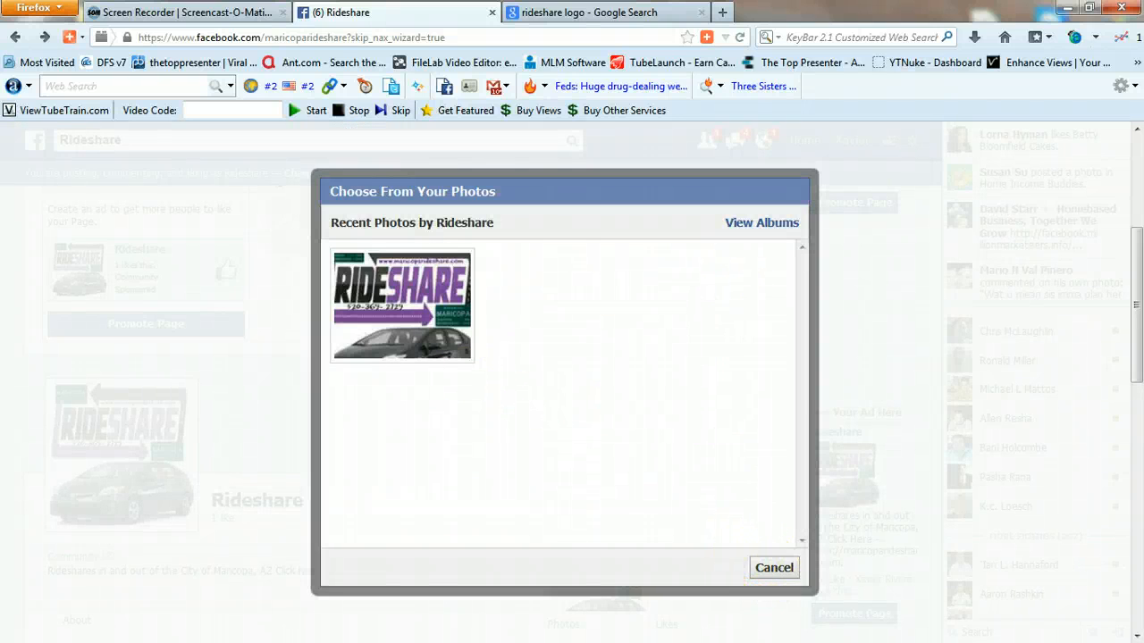
click(774, 567)
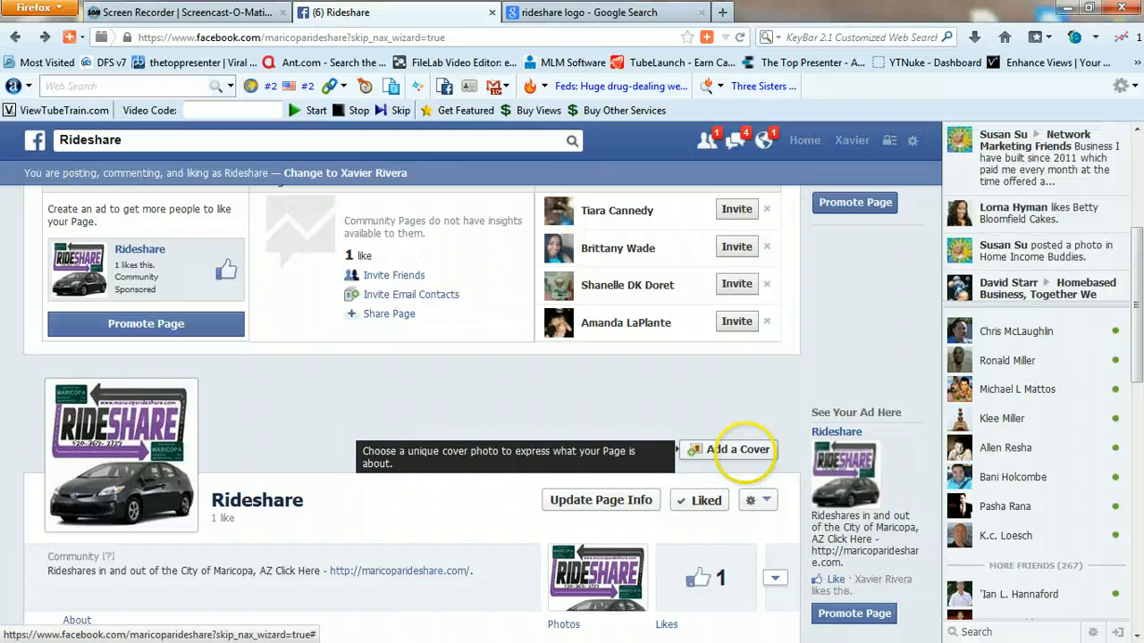
Step: Upload the AimHigh picture from the computer's Pictures library as the Rideshare Page's cover photo
click(738, 450)
click(737, 494)
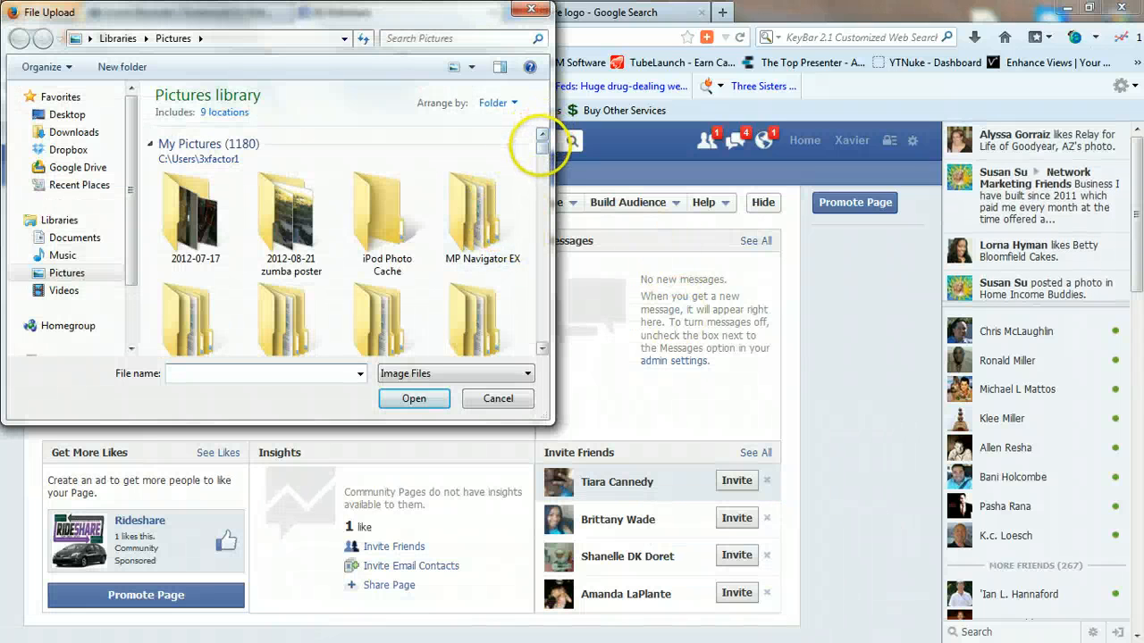
drag(543, 147, 543, 168)
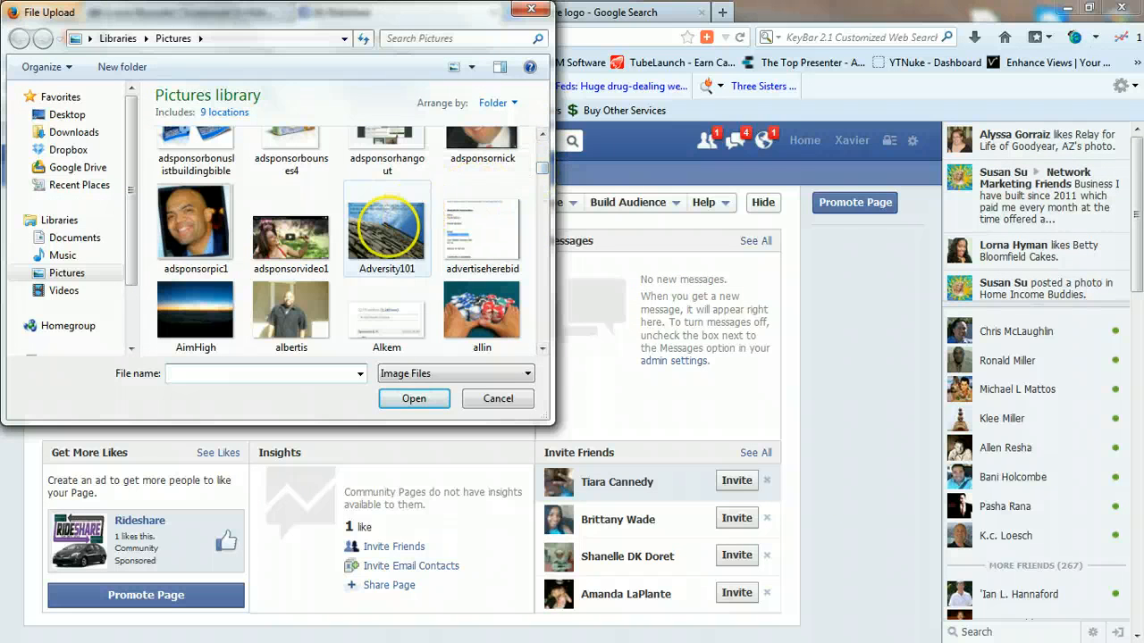
click(389, 237)
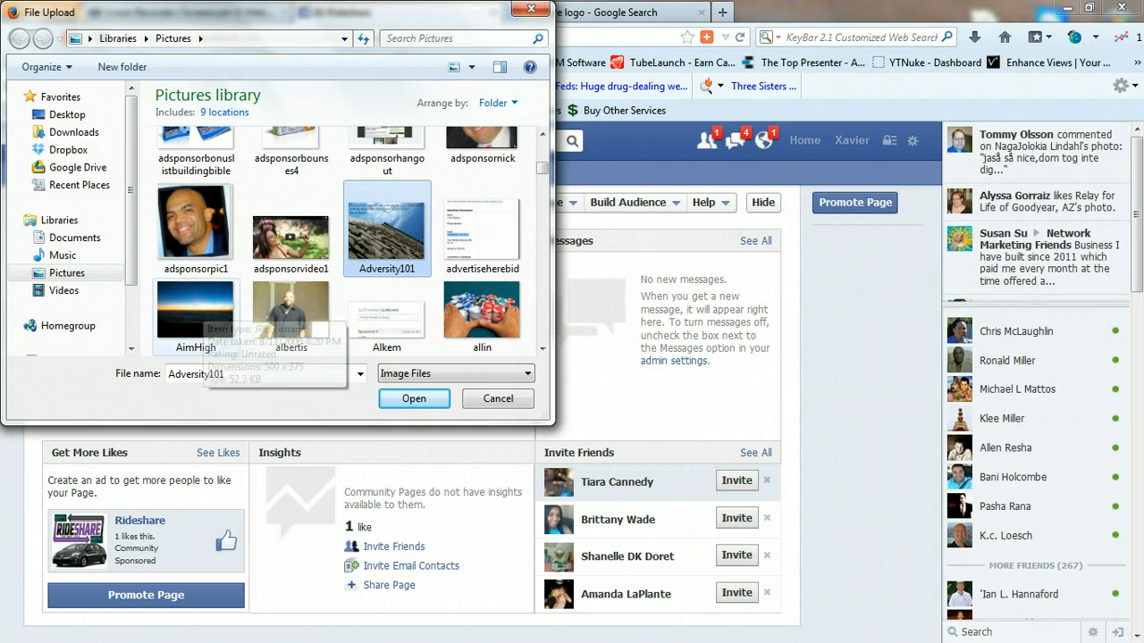
double_click(192, 308)
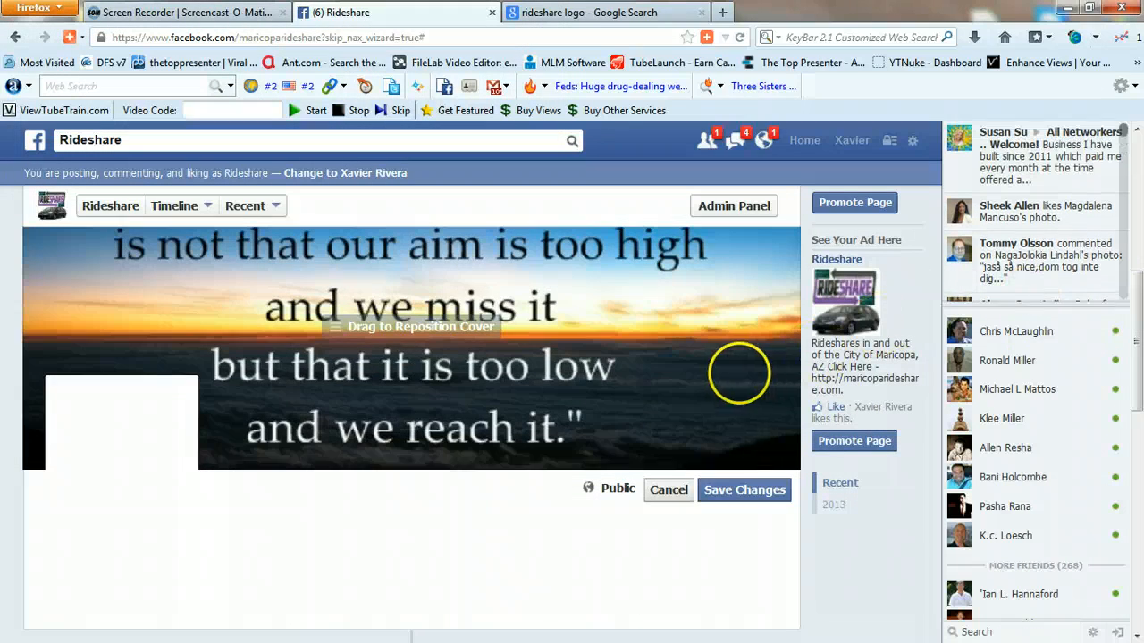
Step: Reposition the cover photo so the quote's first line, "The greatest danger for most of us", is in the frame, and save the changes
drag(730, 370, 730, 440)
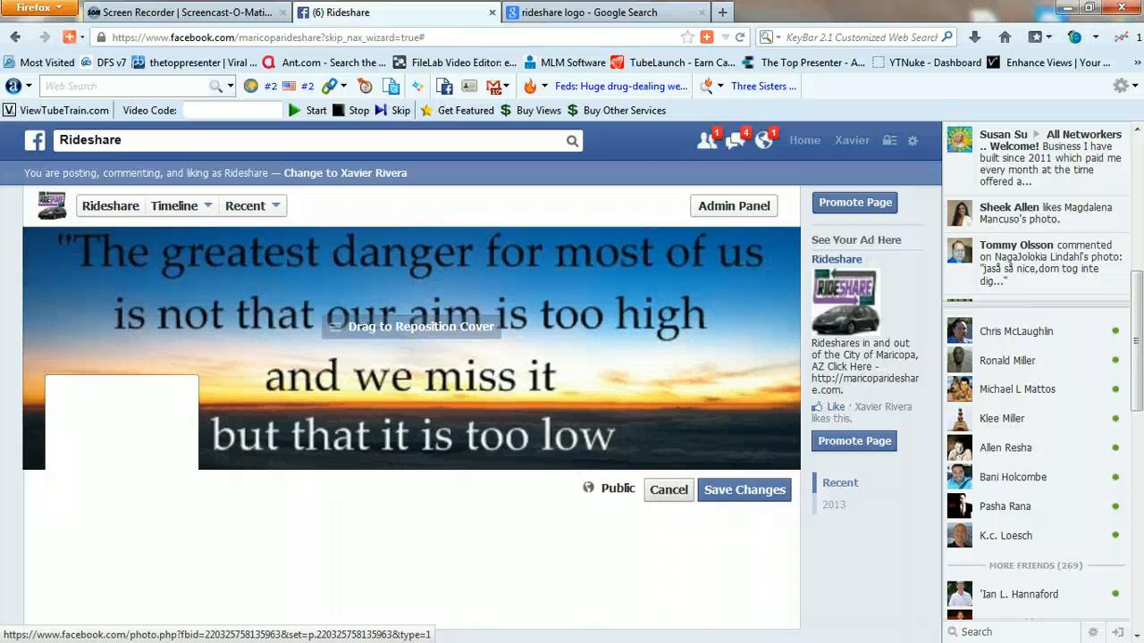
click(729, 488)
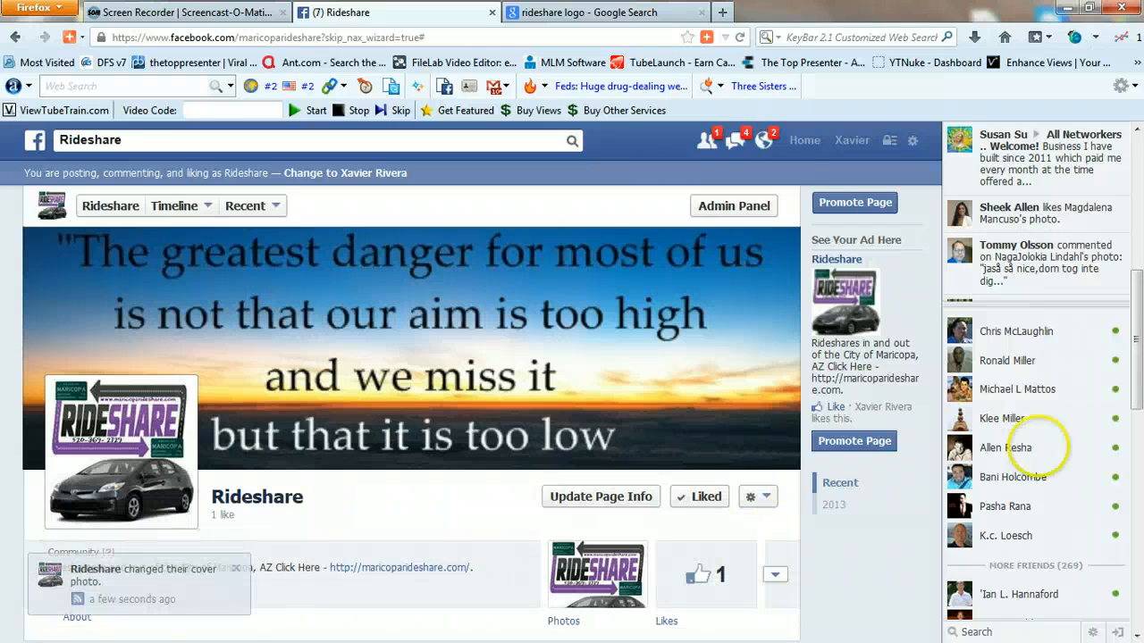
mouse_move(1136, 340)
mouse_down()
mouse_move(1136, 282)
mouse_move(1136, 340)
mouse_move(1136, 319)
mouse_up()
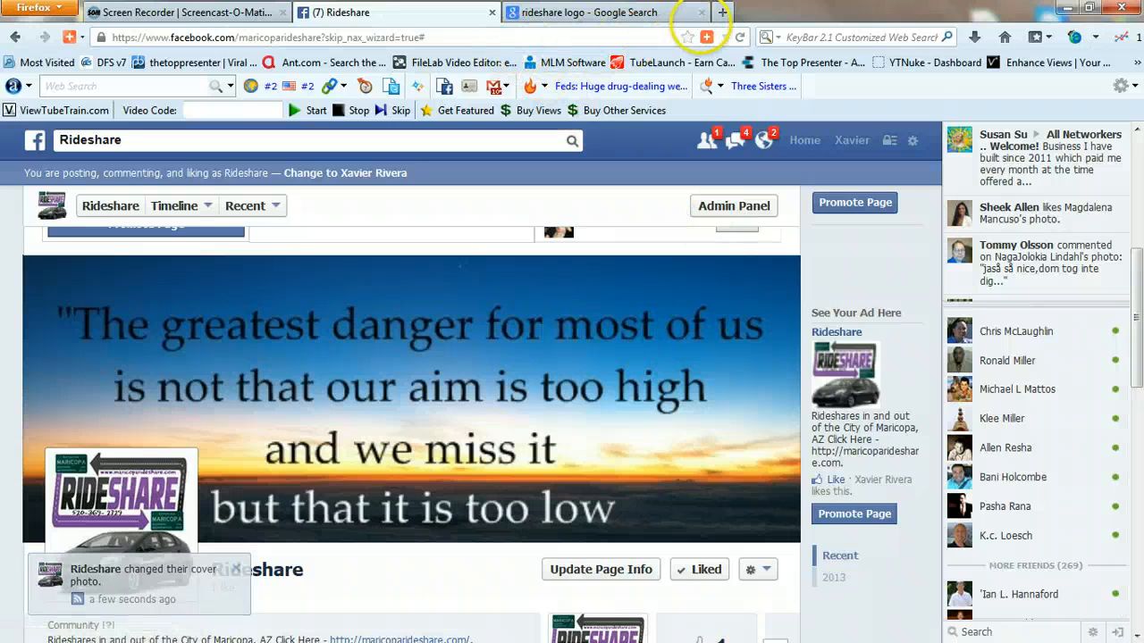
Step: Open The Top Presenter's Facebook Page in a new browser tab
click(719, 13)
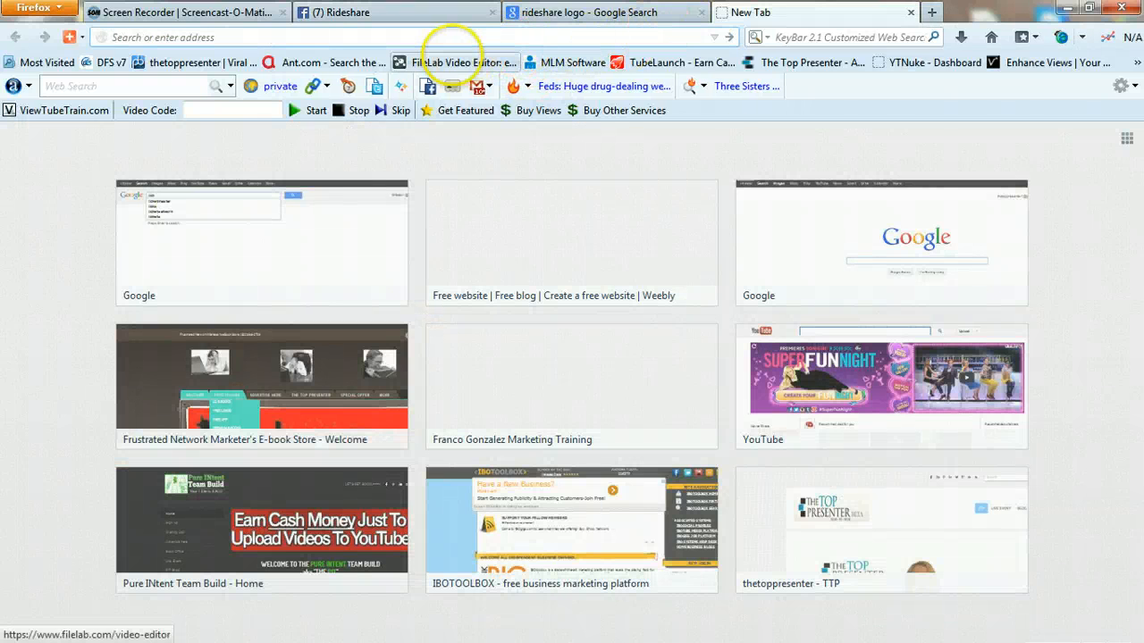
text(th)
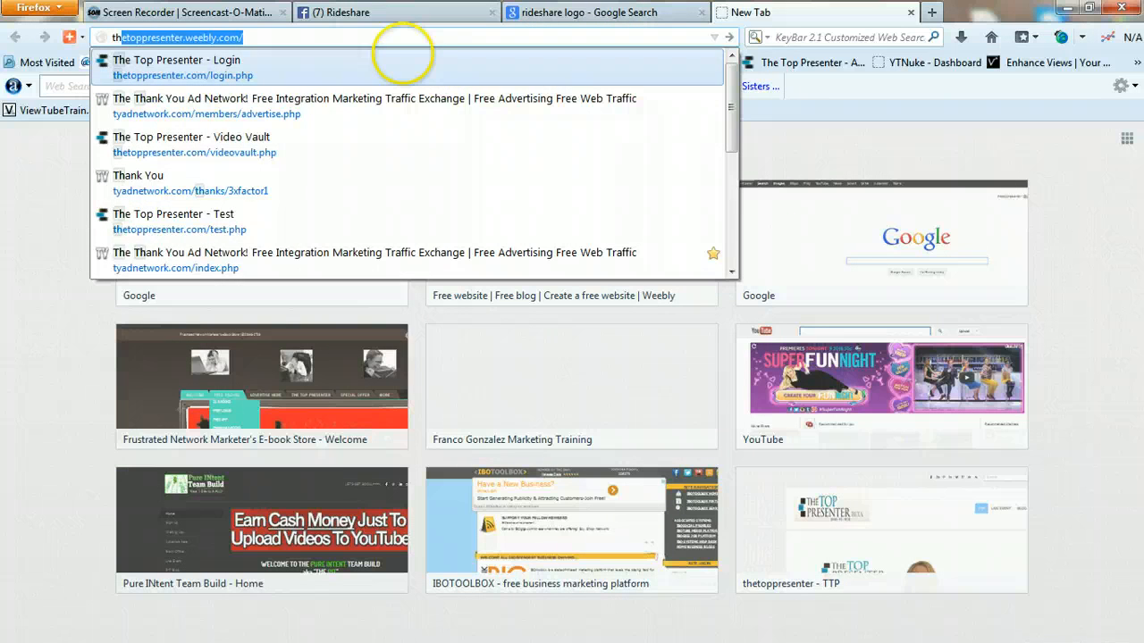
key(BackSpace)
key(BackSpace)
key(BackSpace)
text(facebook)
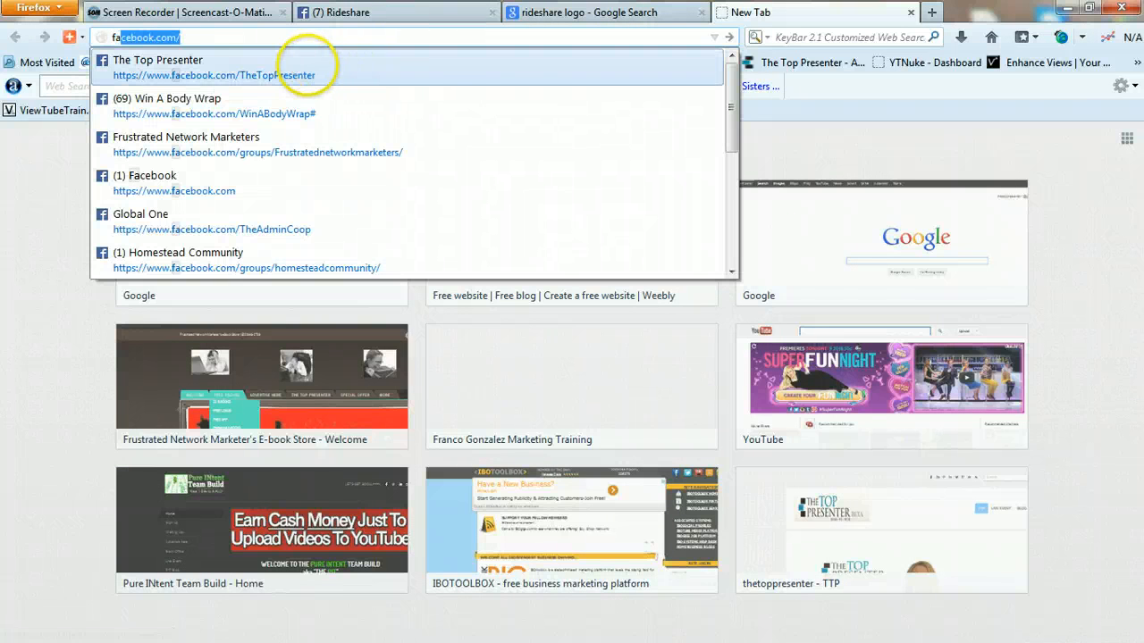
click(308, 65)
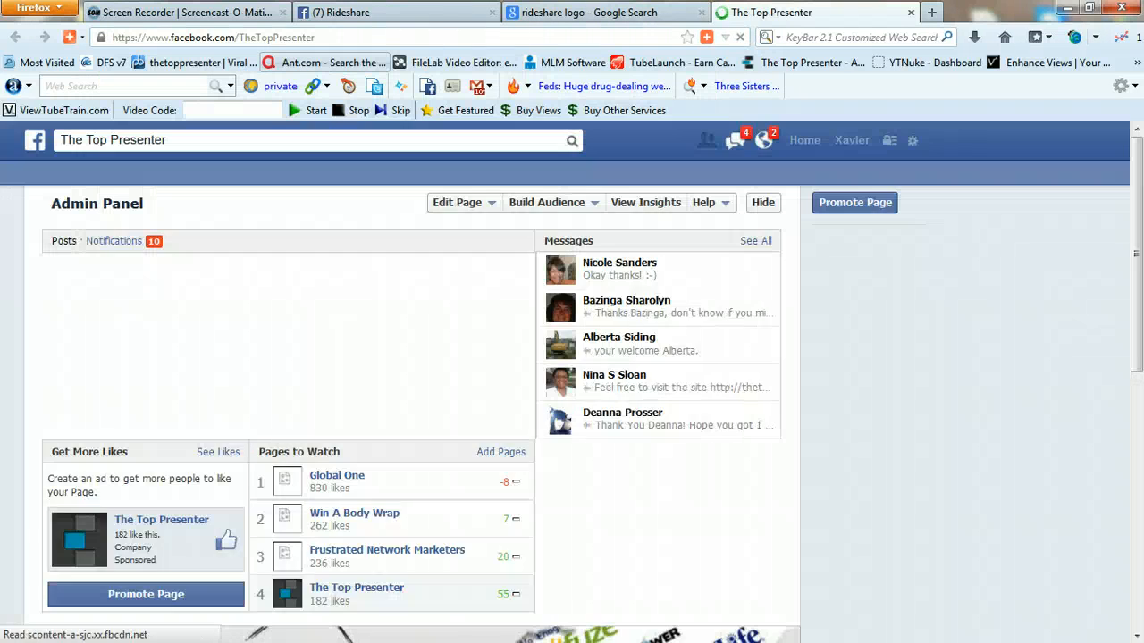
Step: Hide the Admin Panel on The Top Presenter Page so that its cover and profile area can be seen
click(763, 202)
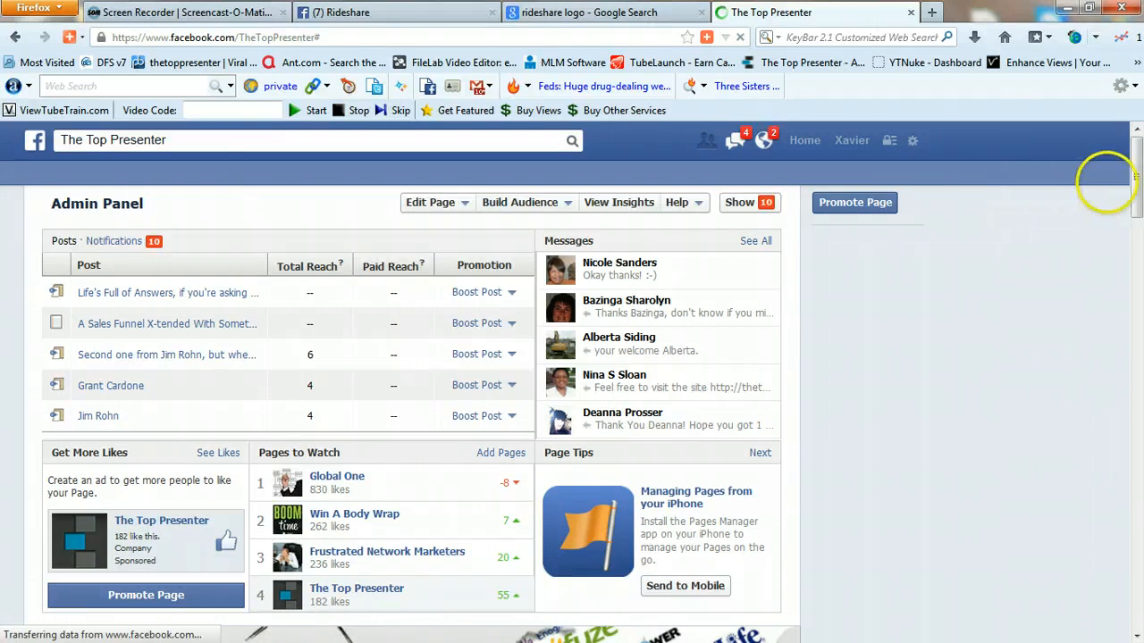
mouse_move(1137, 184)
mouse_down()
mouse_move(1137, 218)
mouse_move(1137, 184)
mouse_up()
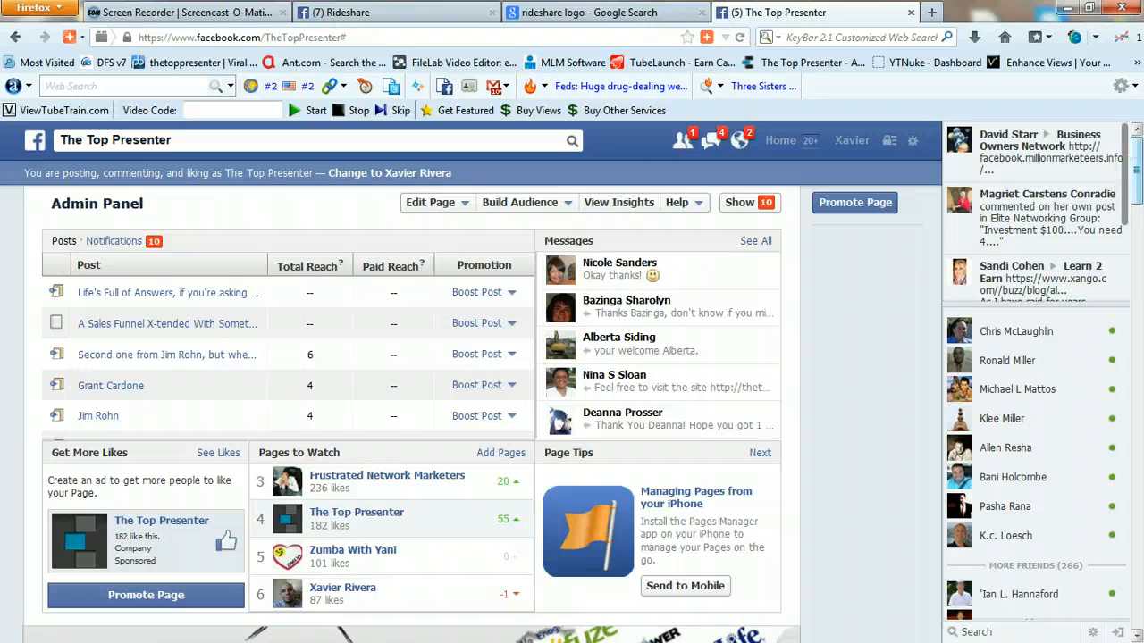
mouse_move(1136, 180)
mouse_down()
mouse_move(1138, 251)
mouse_move(1137, 179)
mouse_up()
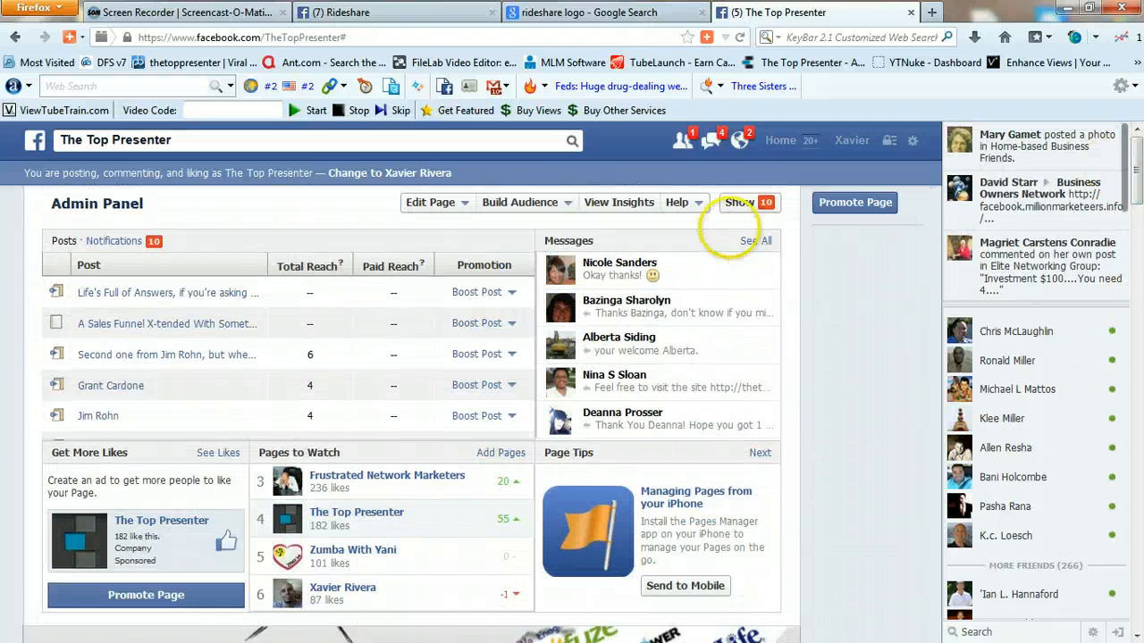
click(752, 202)
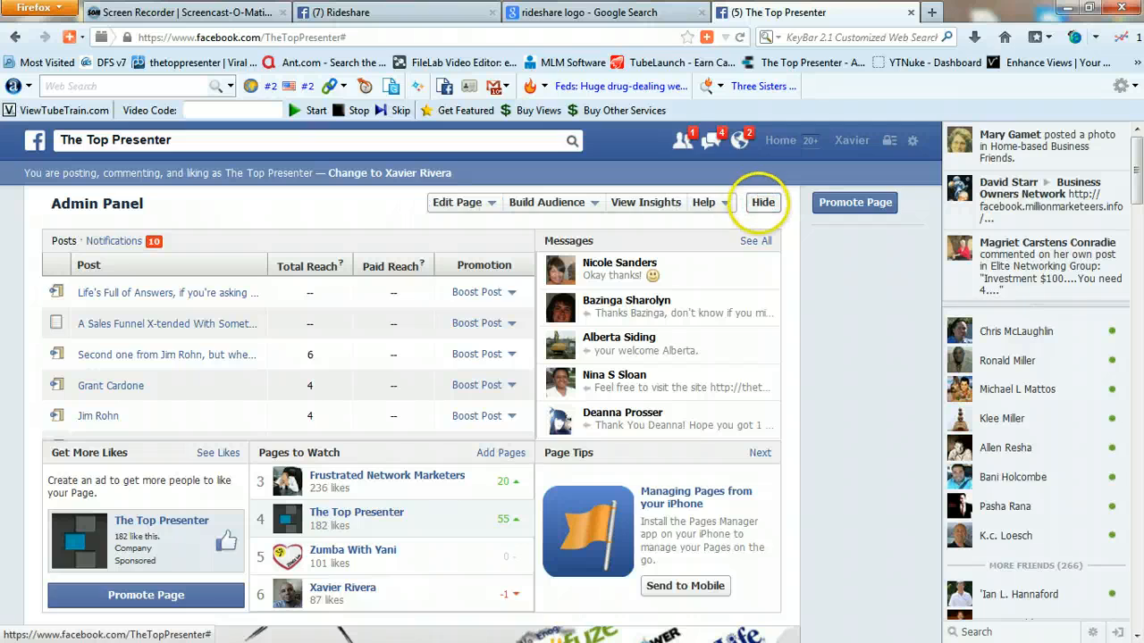
click(763, 202)
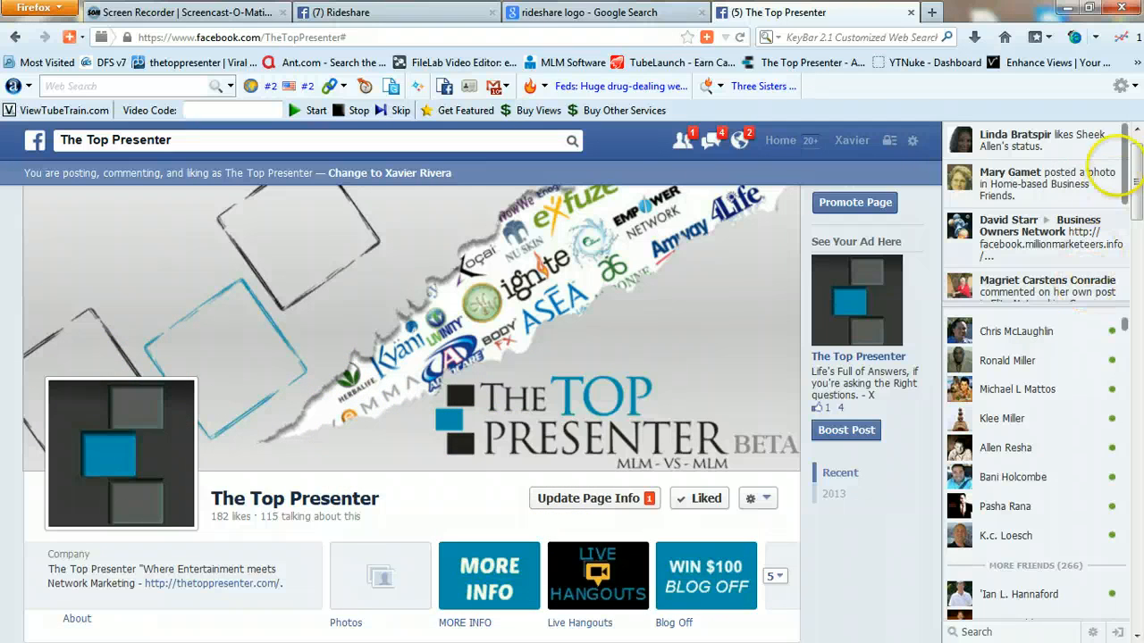
Step: Examine The Top Presenter Page's timeline, including its pinned post, friend invitations and recent posts, and return to the app tiles
scroll(1132, 175, down, 3)
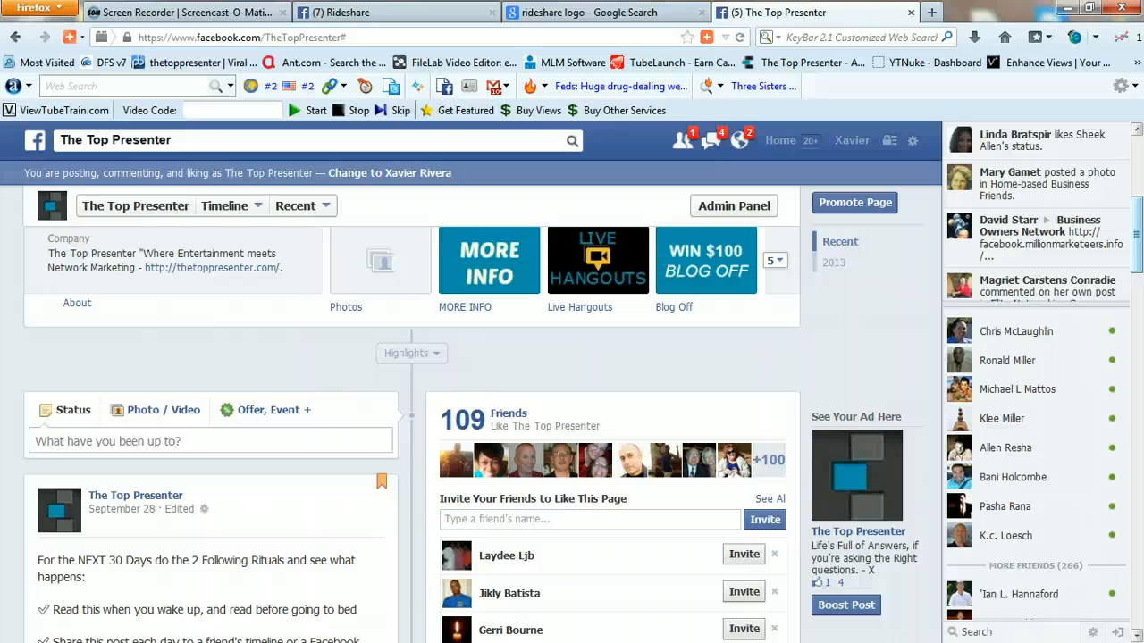
scroll(411, 421, down, 1)
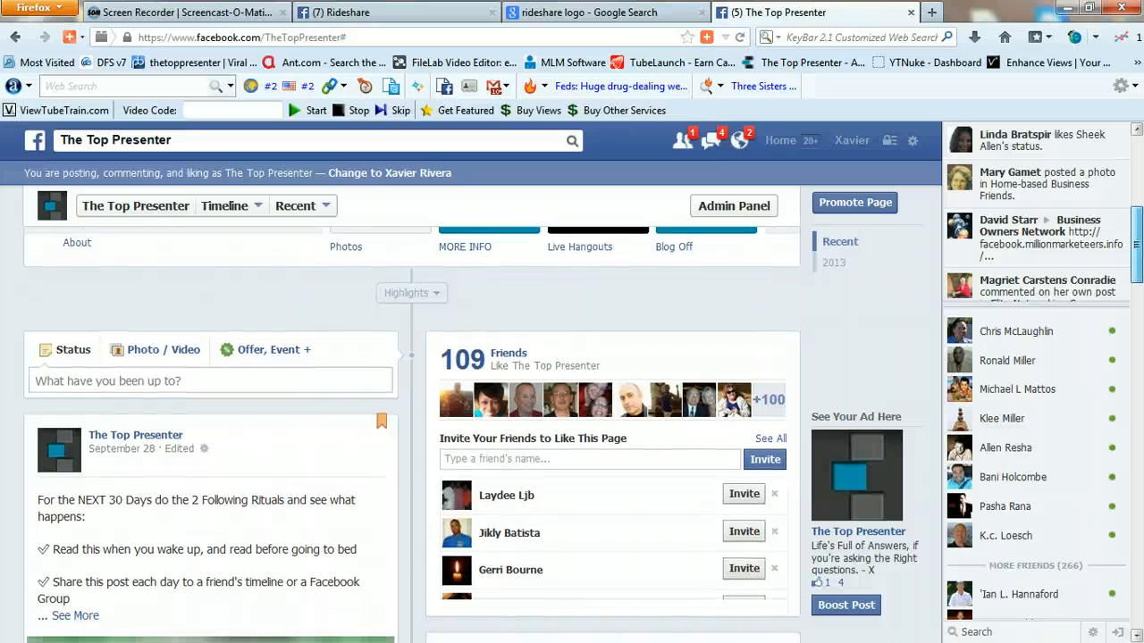
drag(1137, 245, 1137, 247)
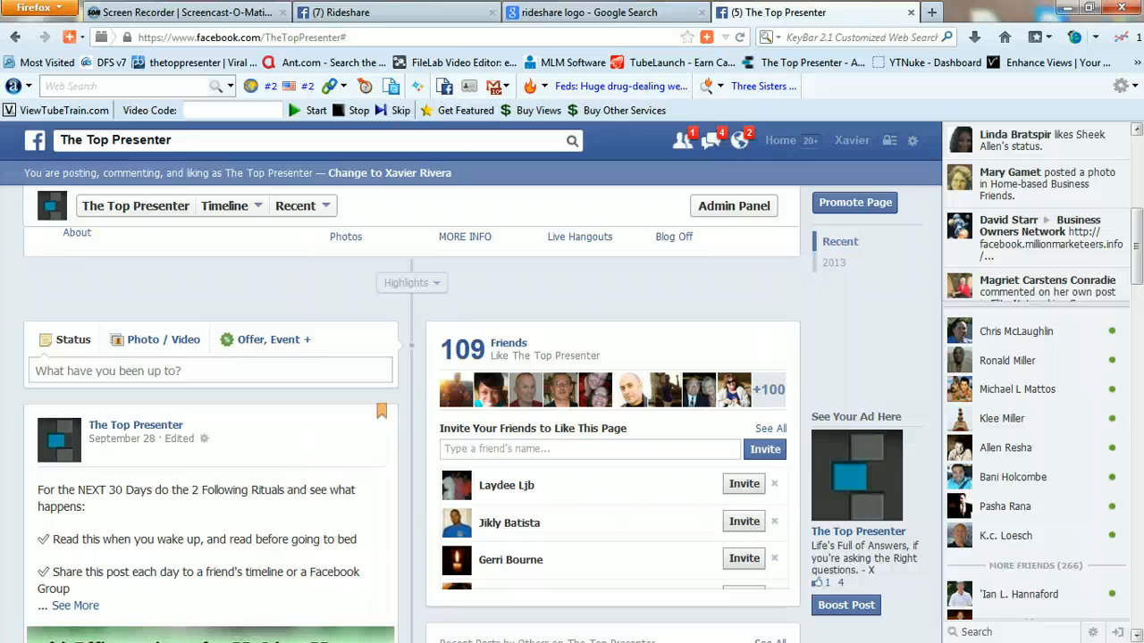
scroll(571, 429, down, 2)
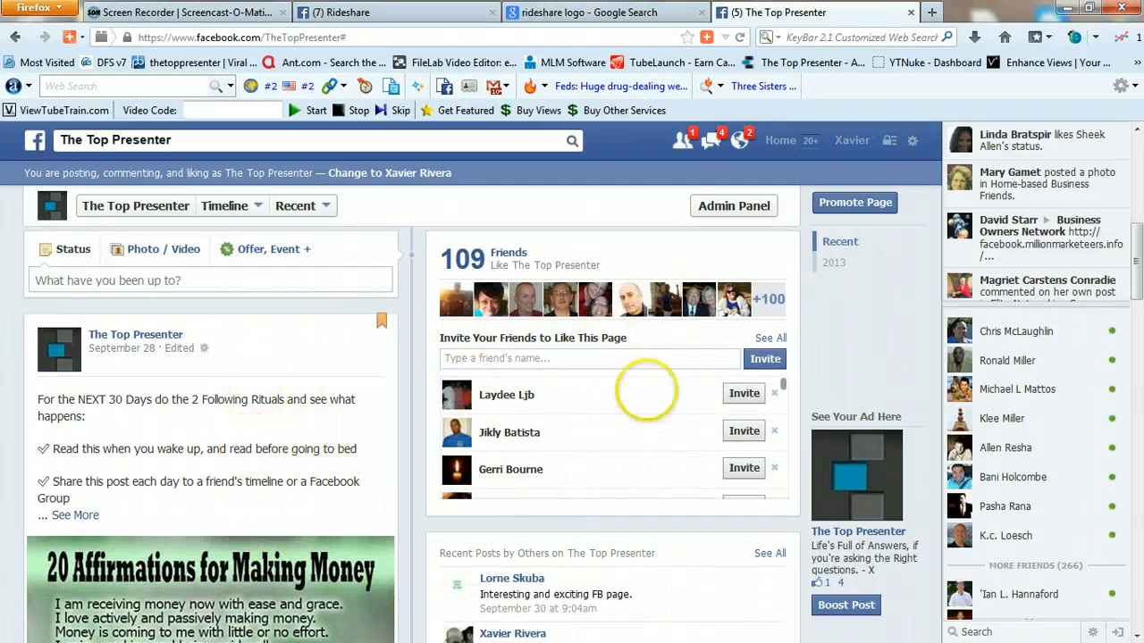
drag(1138, 254, 1138, 343)
drag(1137, 293, 1138, 213)
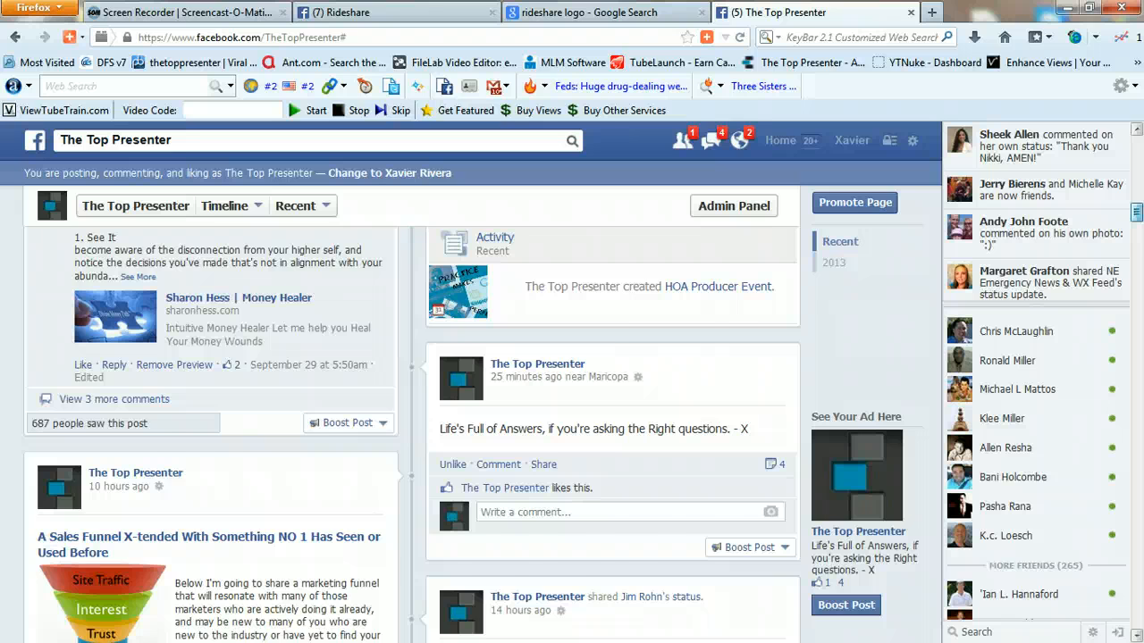
scroll(411, 402, down, 3)
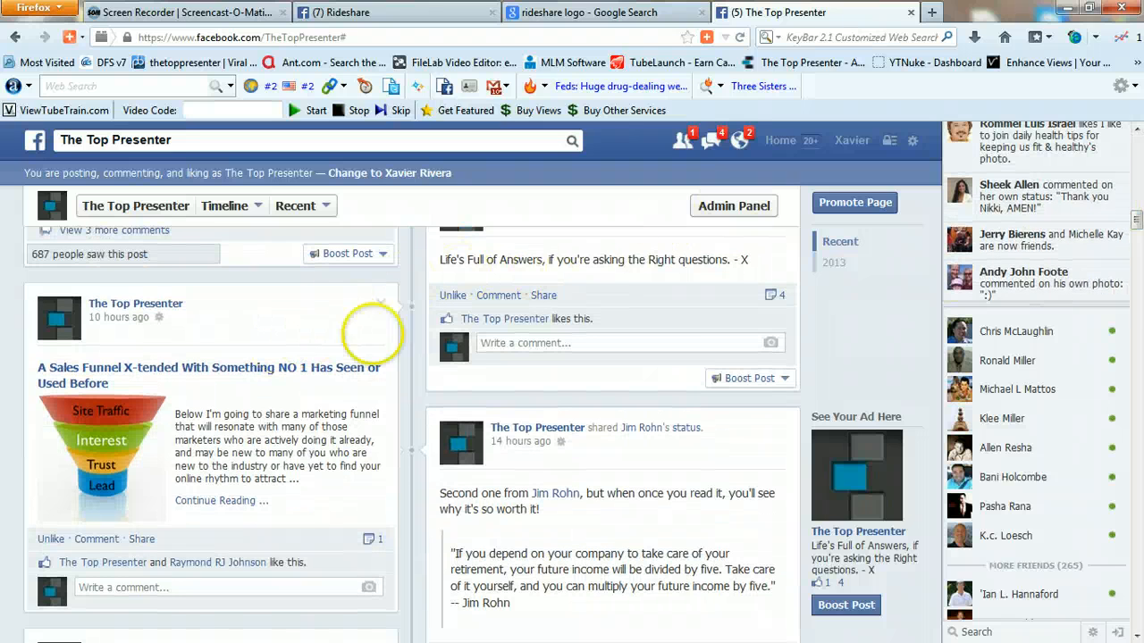
drag(1137, 219, 1137, 160)
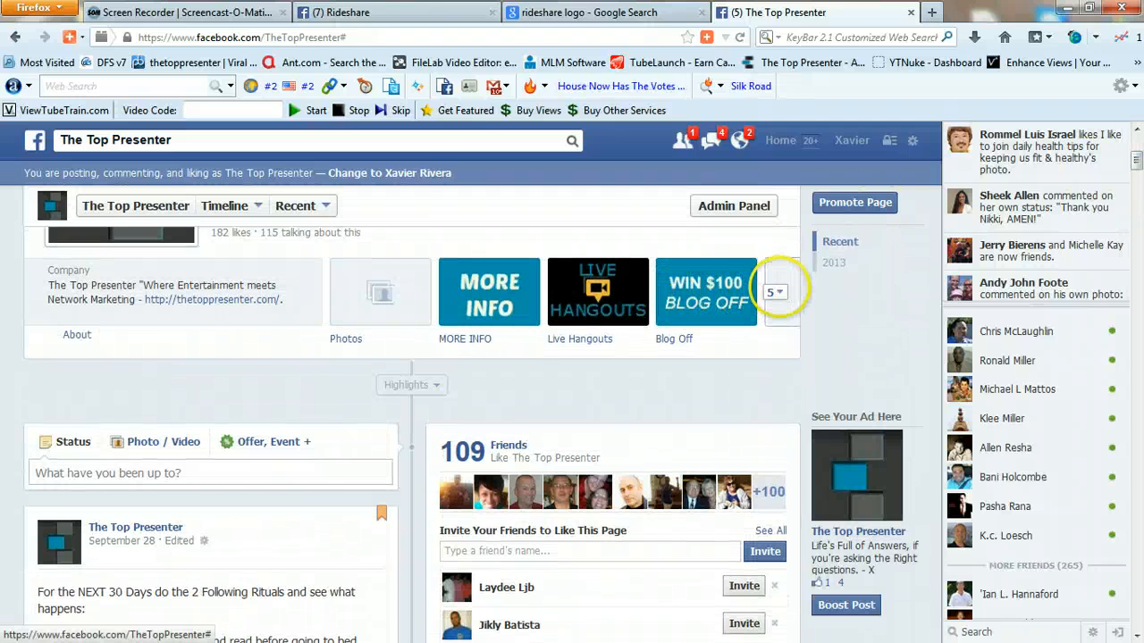
Step: Expand the Page's app tiles, go to its Notes and open "A Sales Funnel X-tended With Something NO 1 Has Seen or Used Before"
click(775, 292)
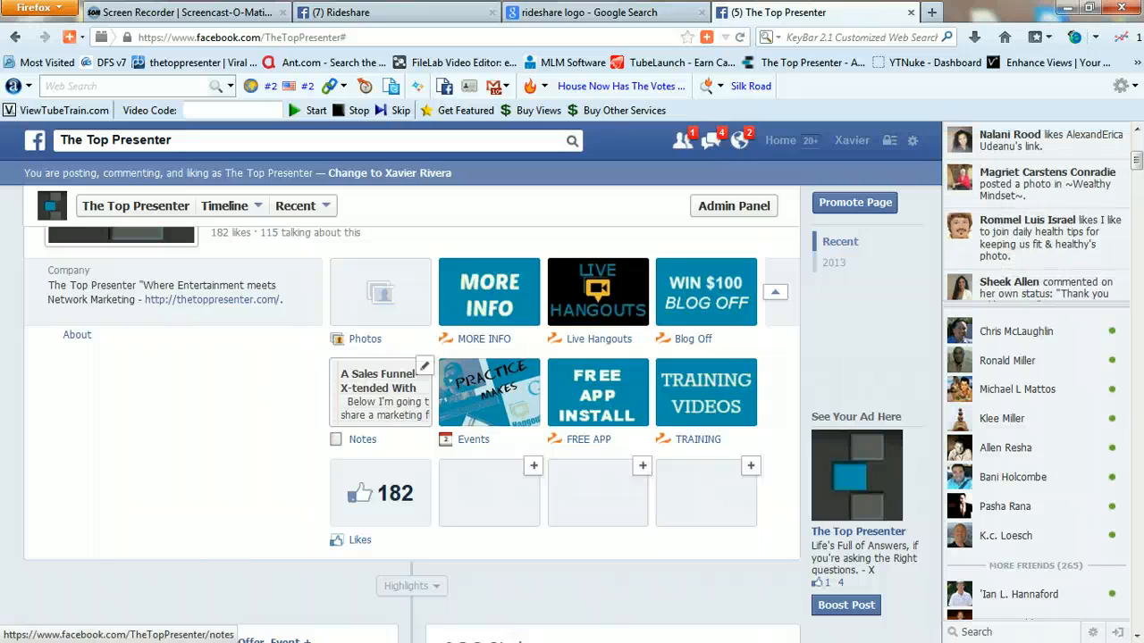
click(362, 439)
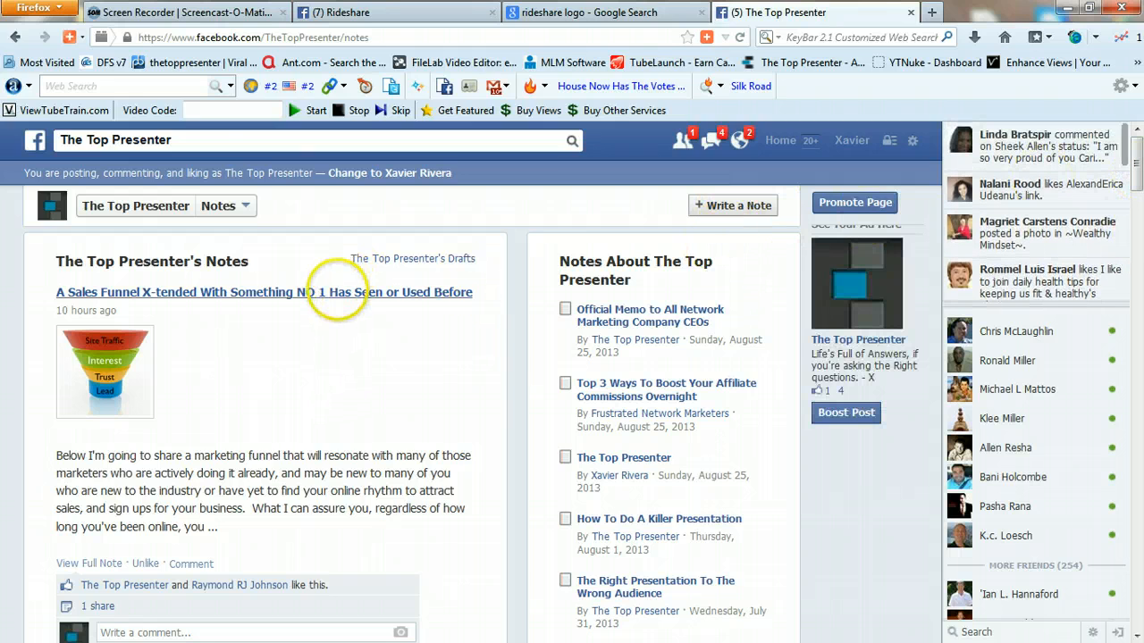
click(326, 292)
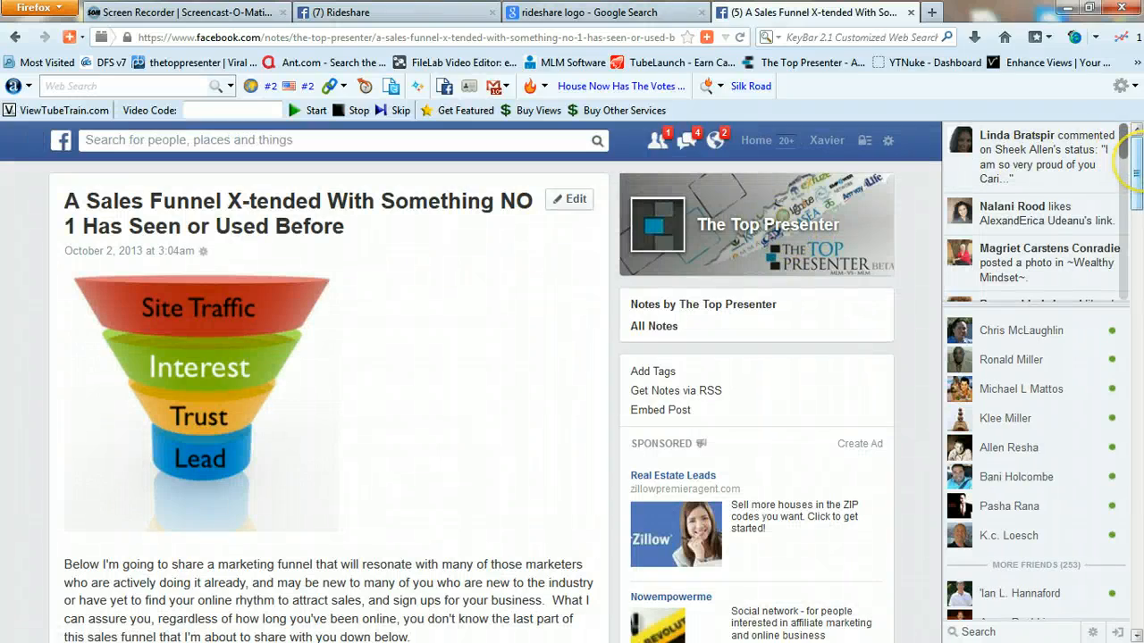
Step: Read through the sales funnel note down to its signature and sharing options
scroll(1128, 161, down, 3)
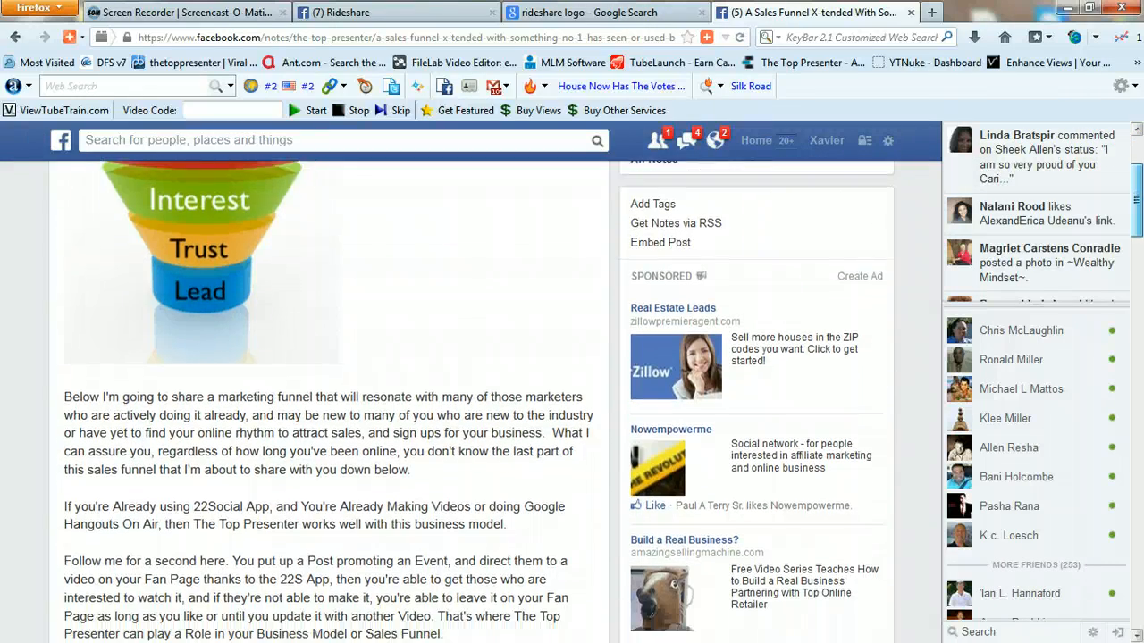
scroll(472, 402, down, 10)
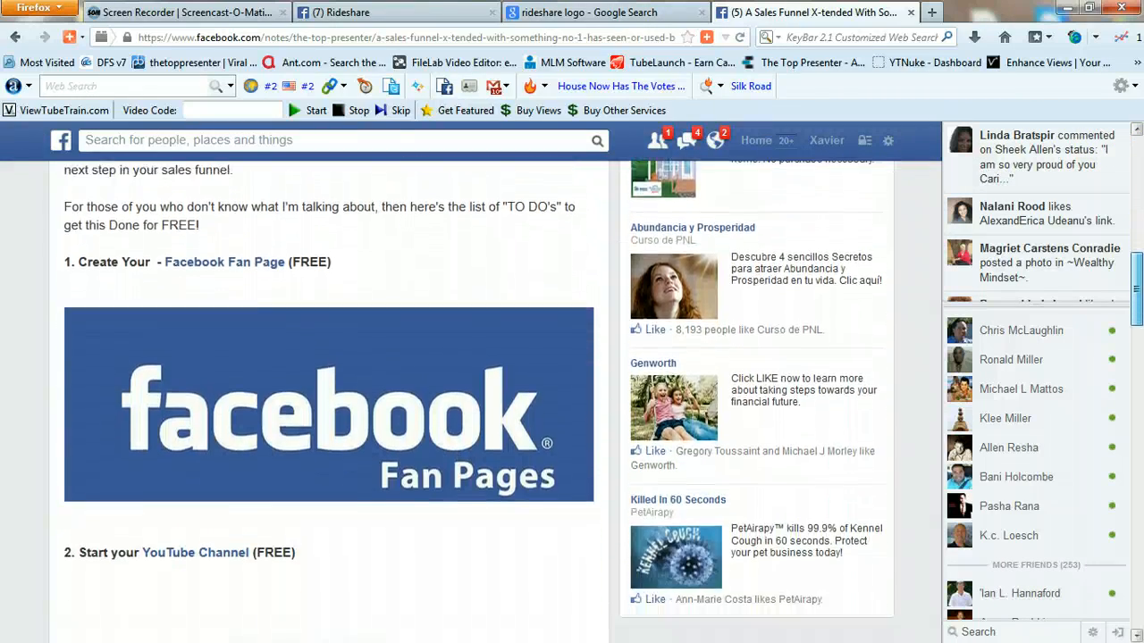
scroll(329, 402, down, 6)
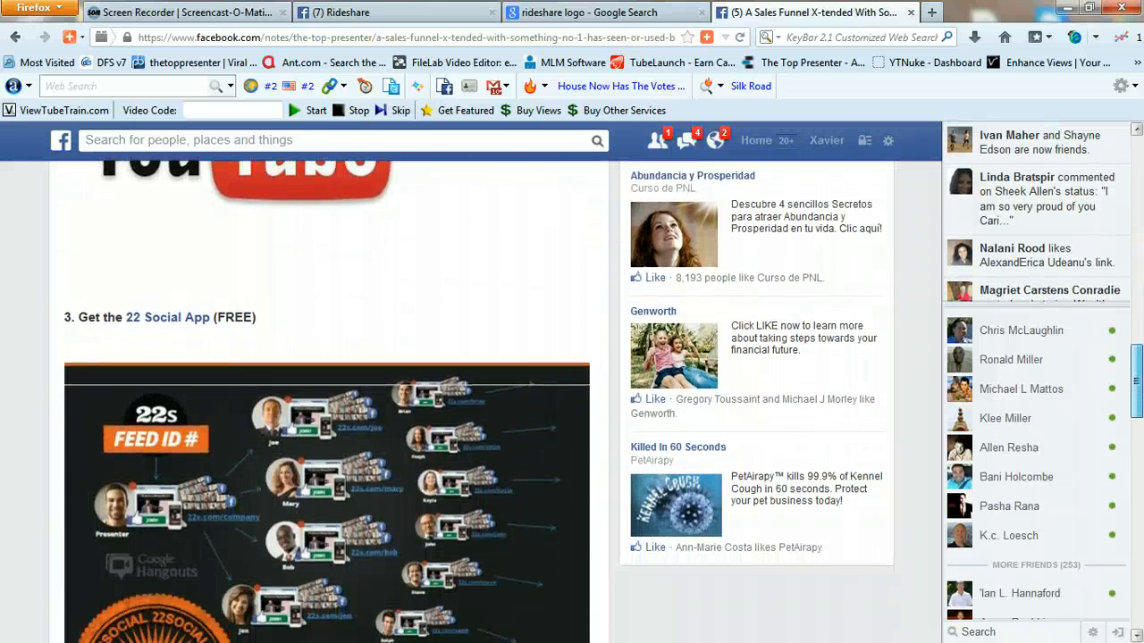
scroll(327, 402, down, 8)
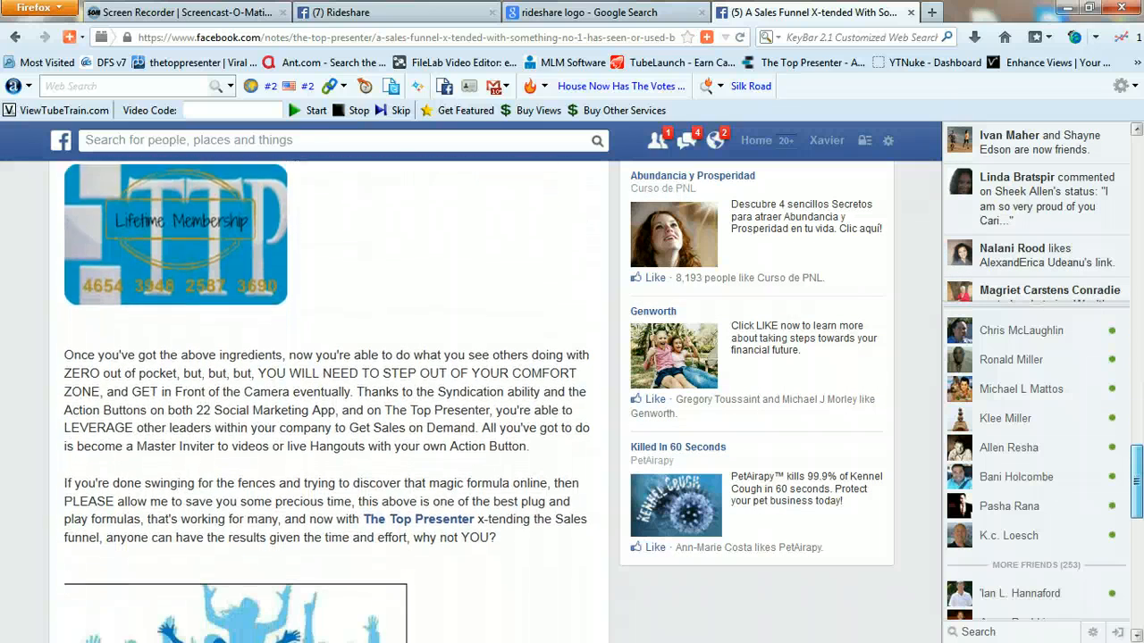
scroll(329, 402, down, 8)
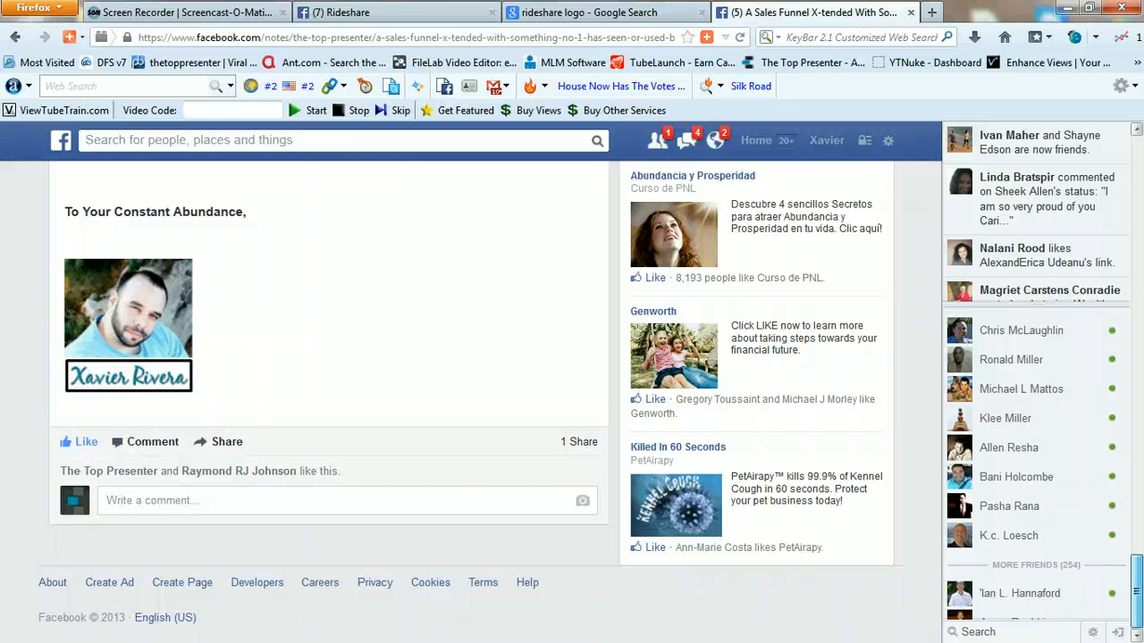
mouse_move(1136, 577)
mouse_down()
mouse_move(1133, 373)
mouse_move(1135, 588)
mouse_up()
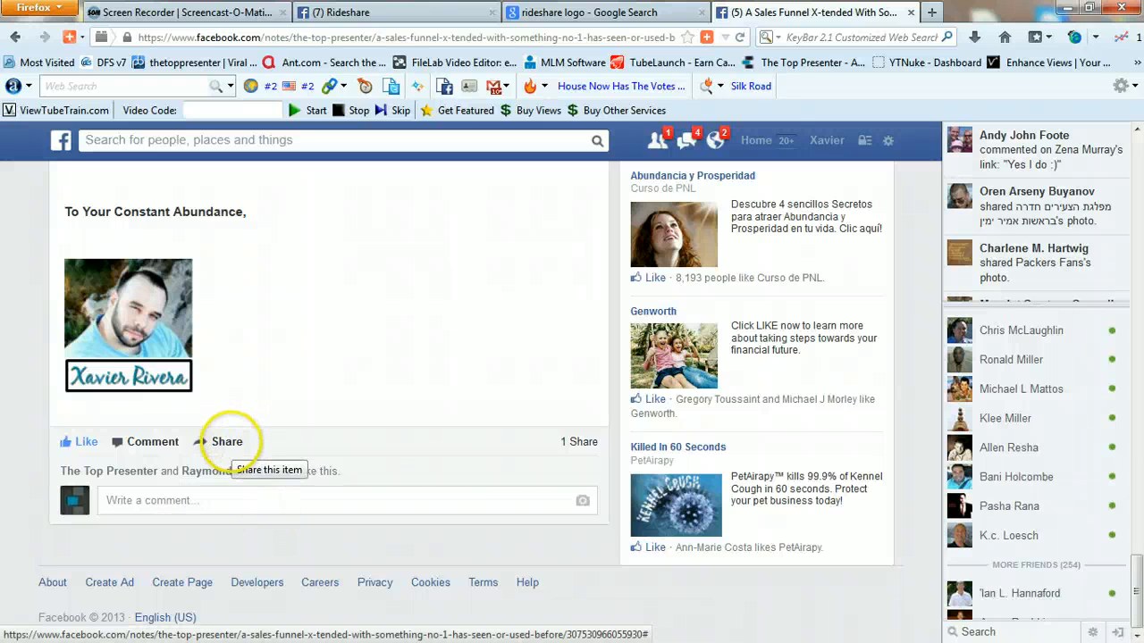
Step: Start sharing the sales funnel note in a group and choose the group "Network" as its destination
click(229, 440)
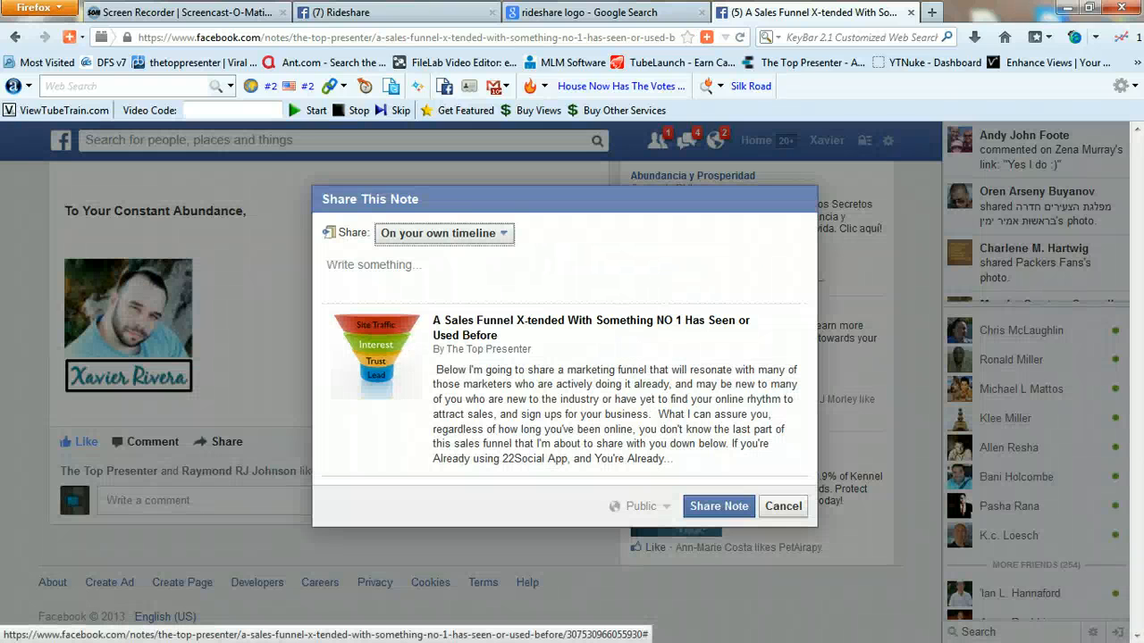
click(494, 233)
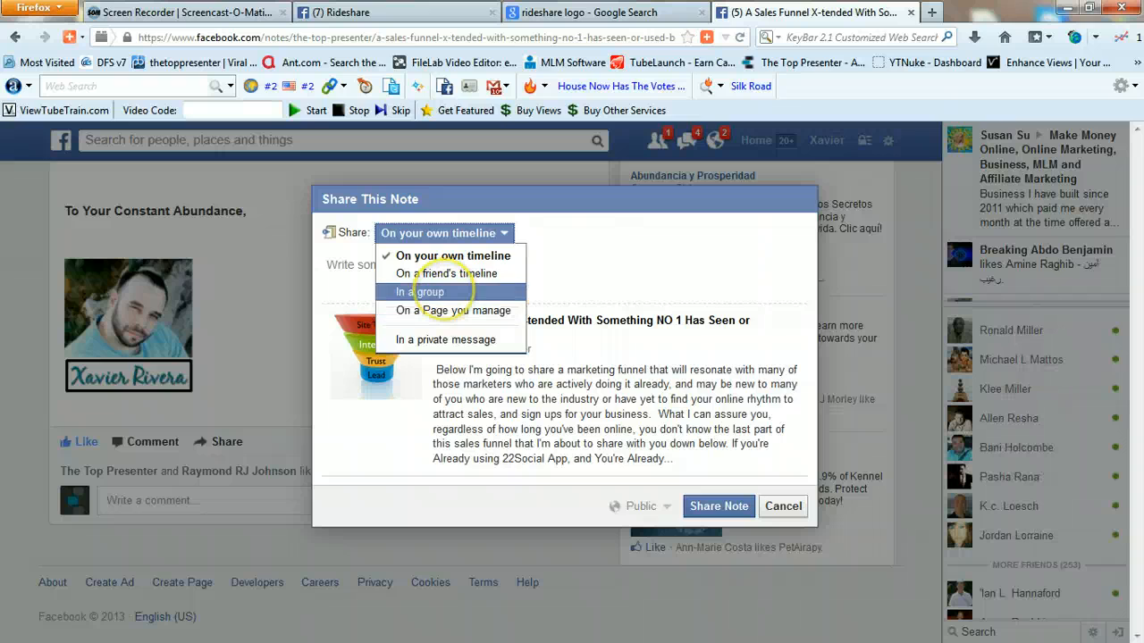
click(436, 291)
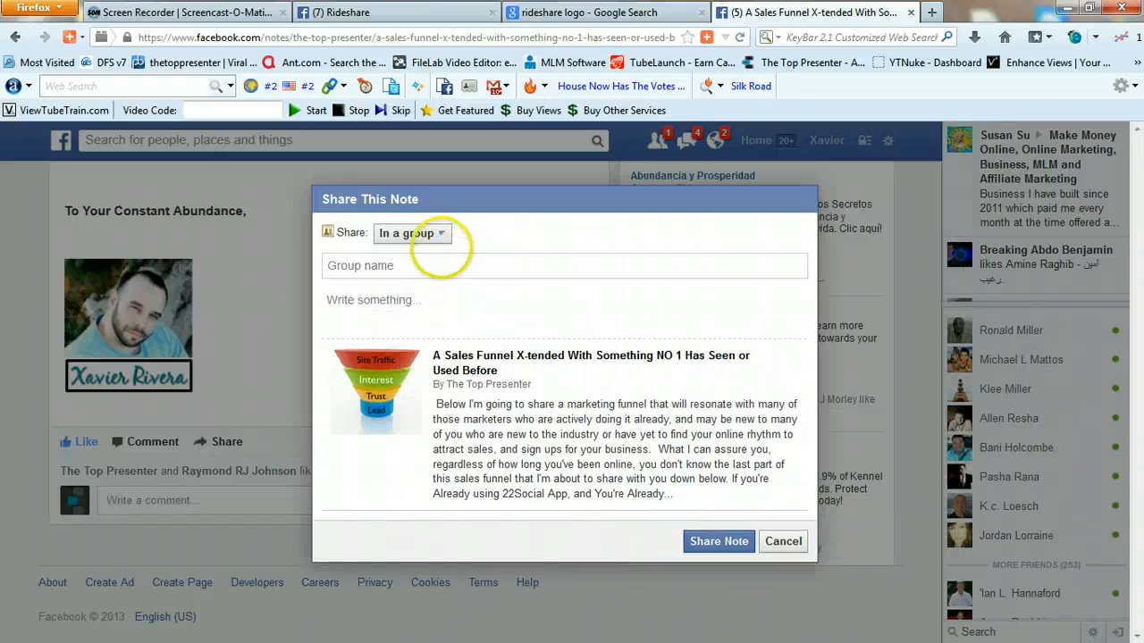
click(436, 233)
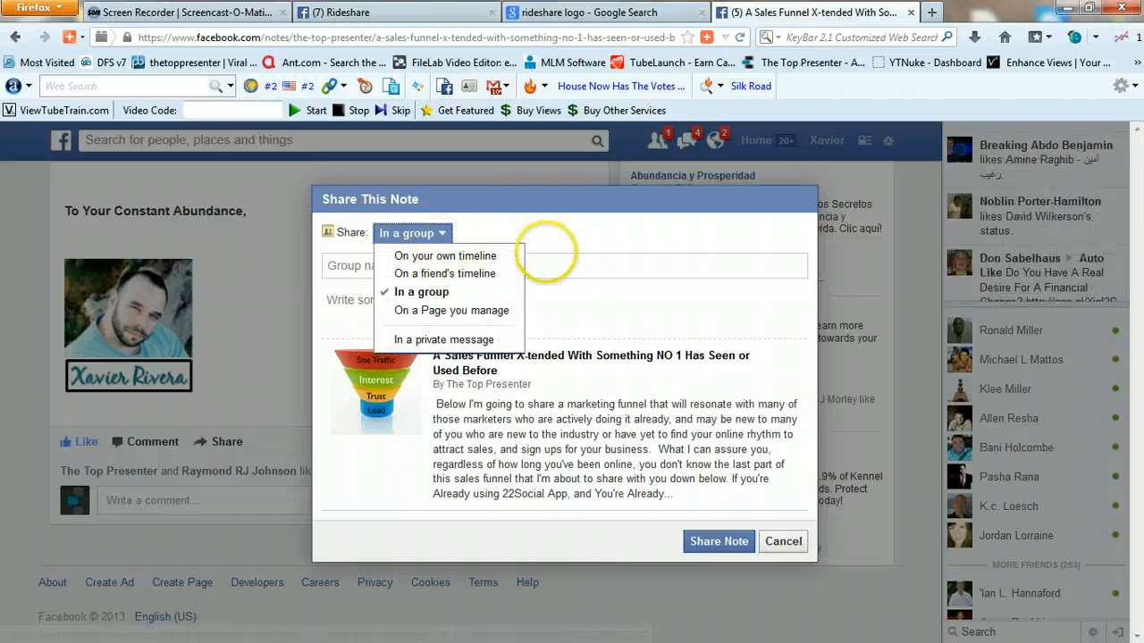
click(545, 259)
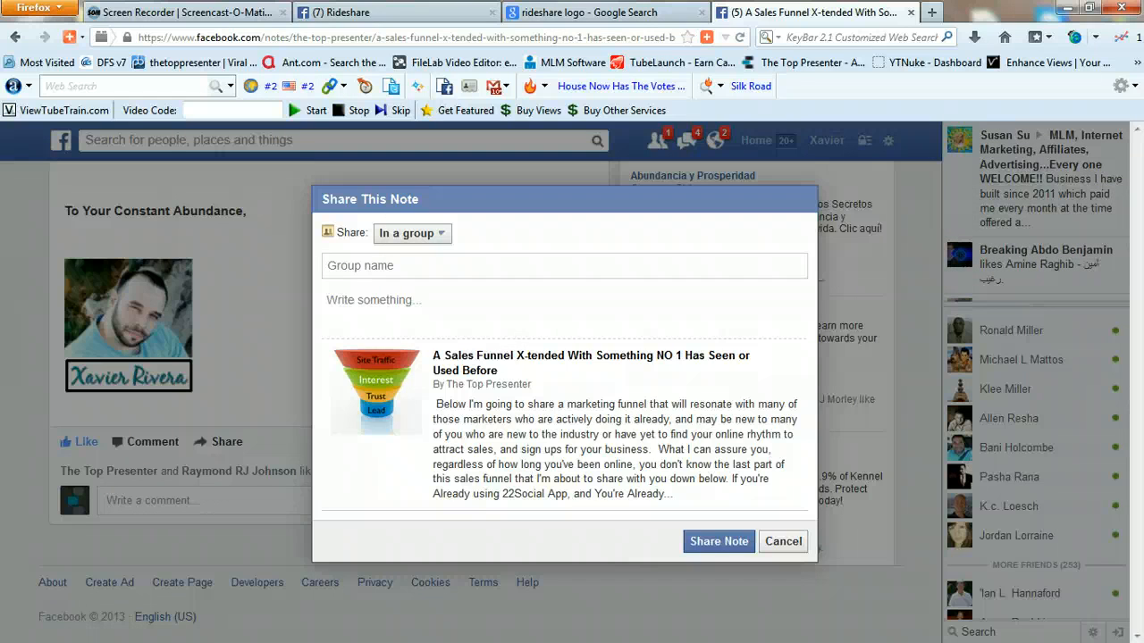
text(net)
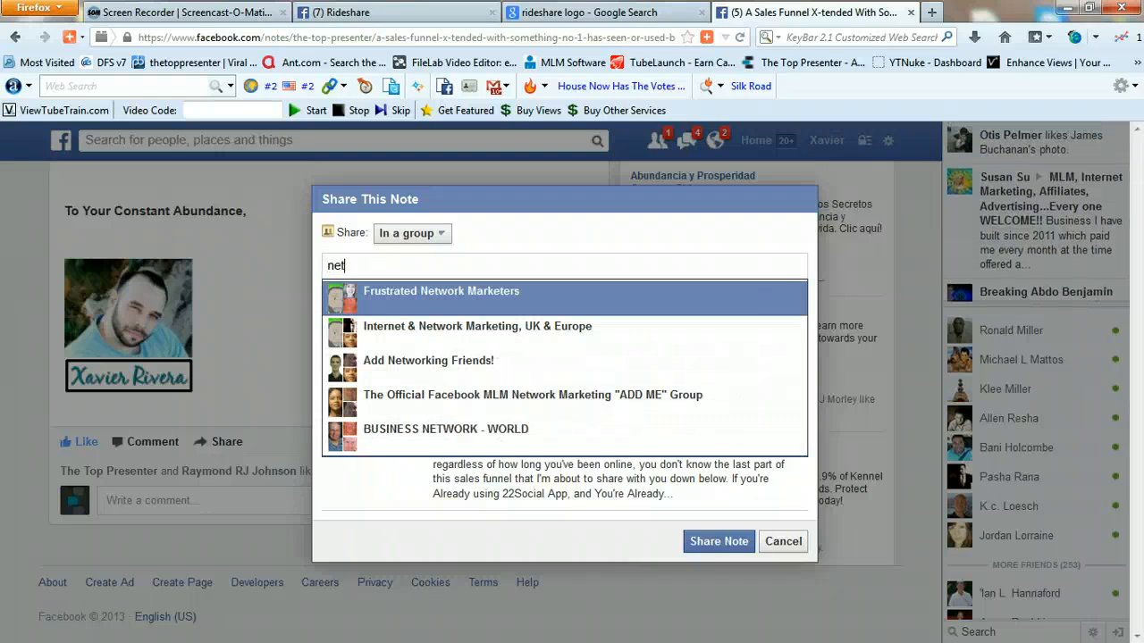
text(work)
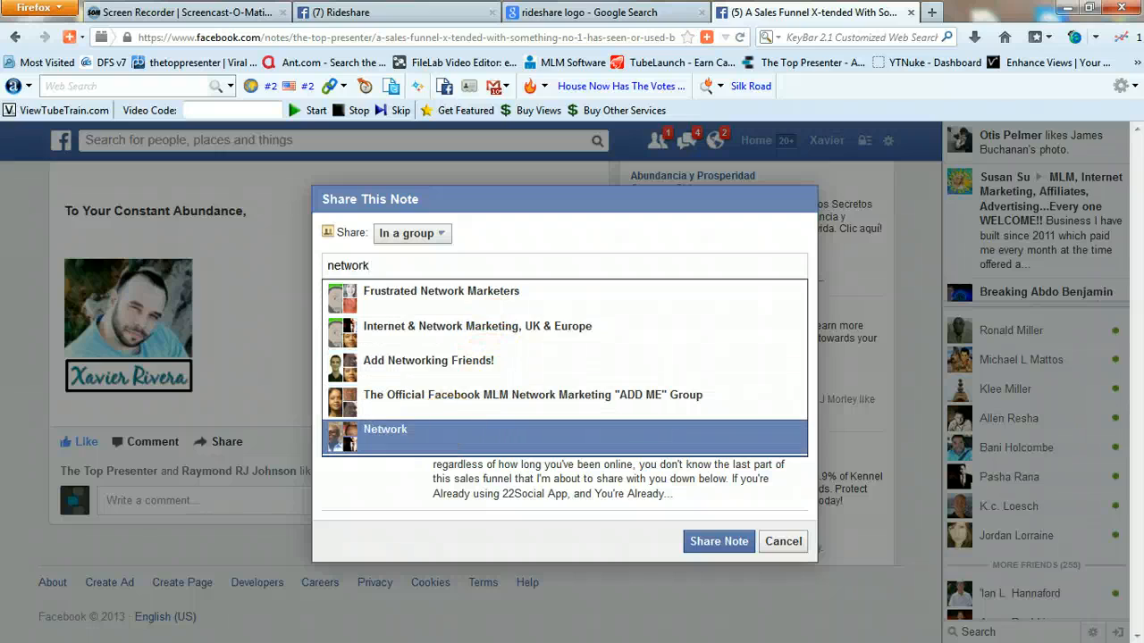
click(501, 436)
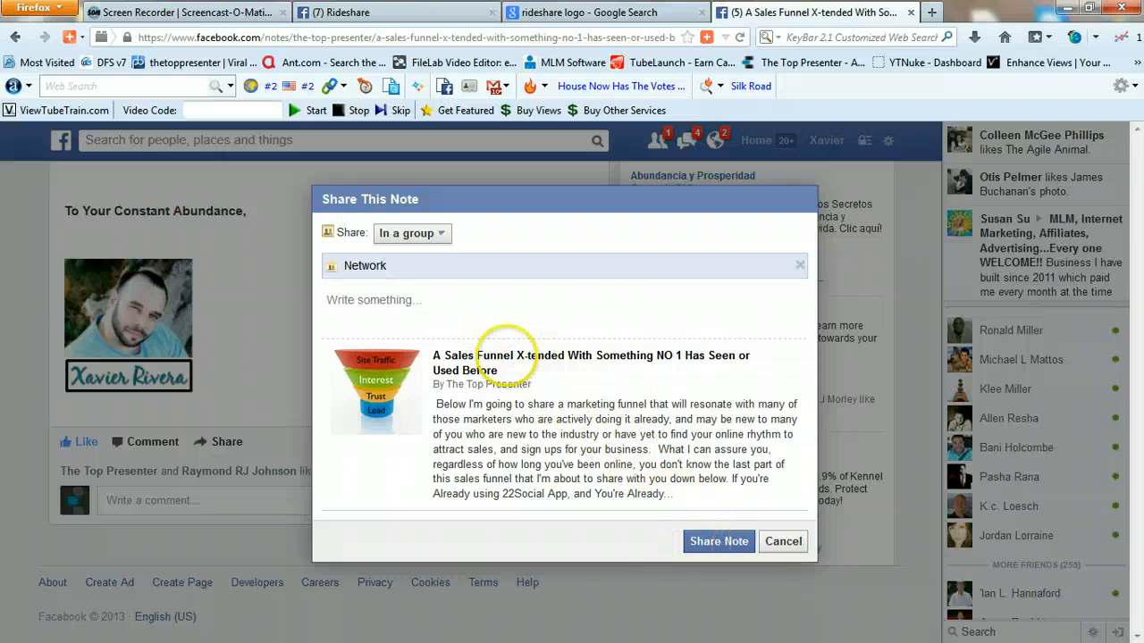
Step: Add the message "Check this out!" to the shared note and post it to the group
click(447, 315)
text(Check this)
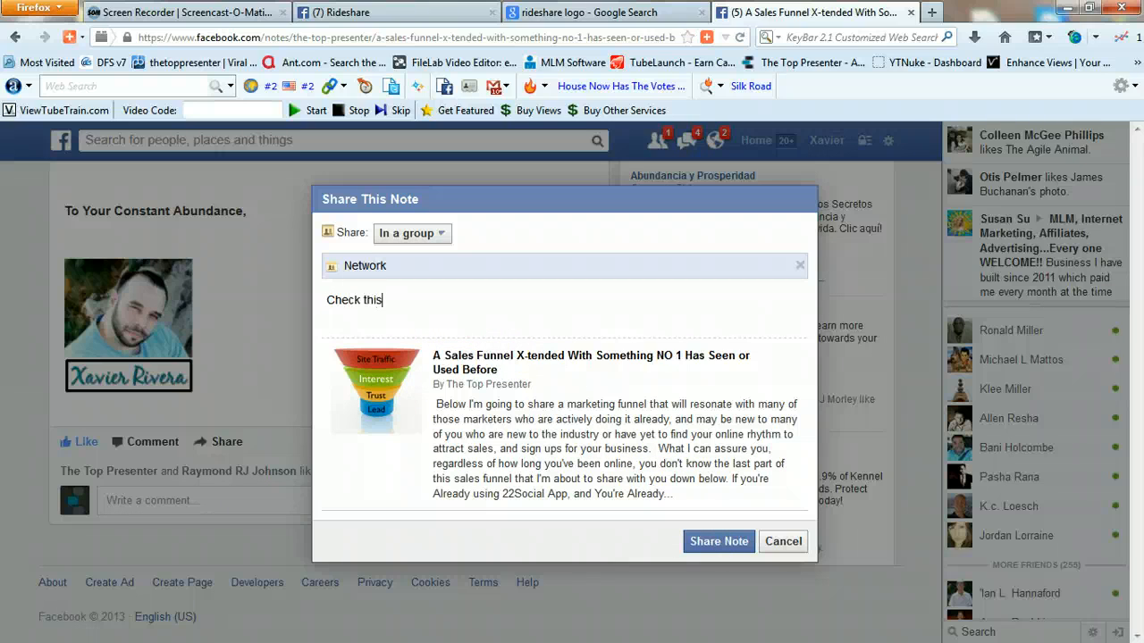
text( out!)
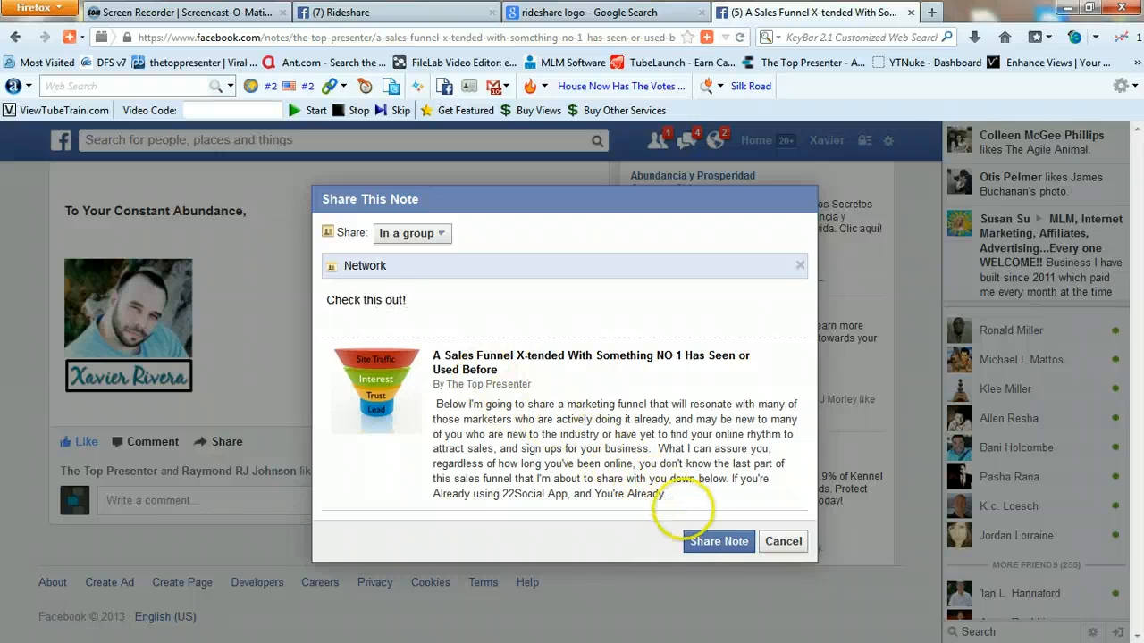
click(717, 542)
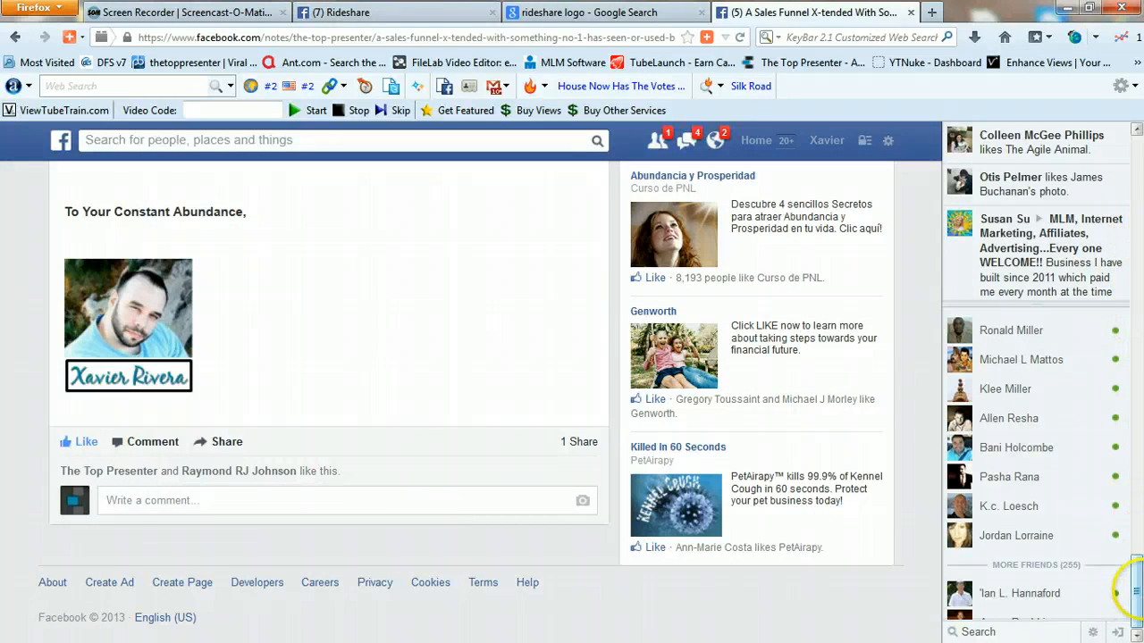
Step: Go from the note to The Top Presenter Page, find the note's post on the timeline, and return to the app tiles
drag(1136, 590, 1137, 168)
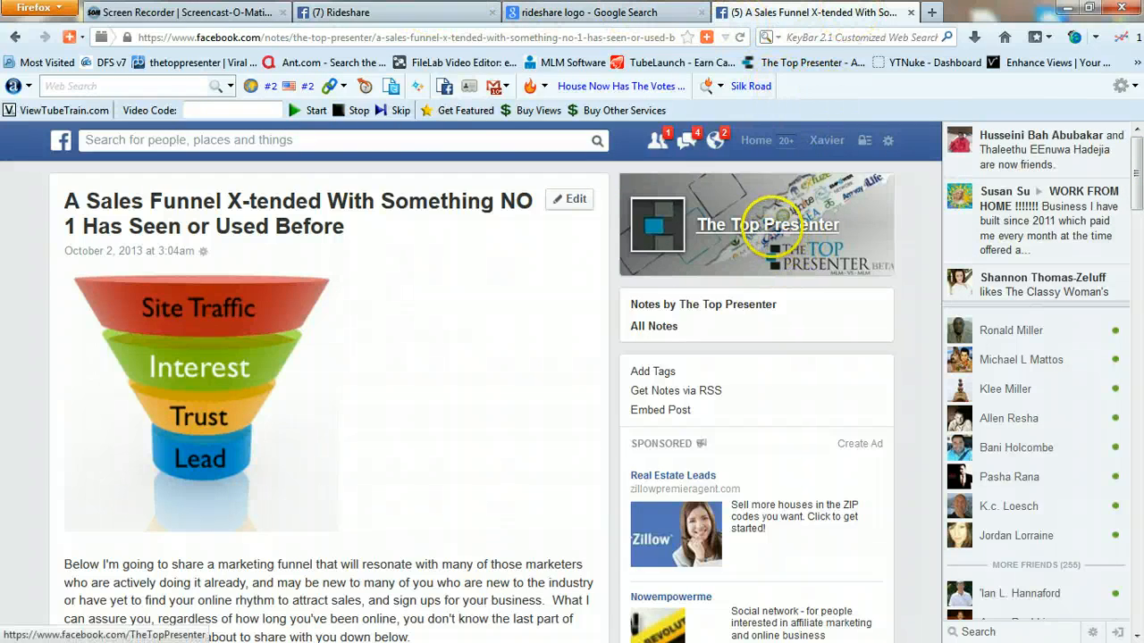
click(768, 224)
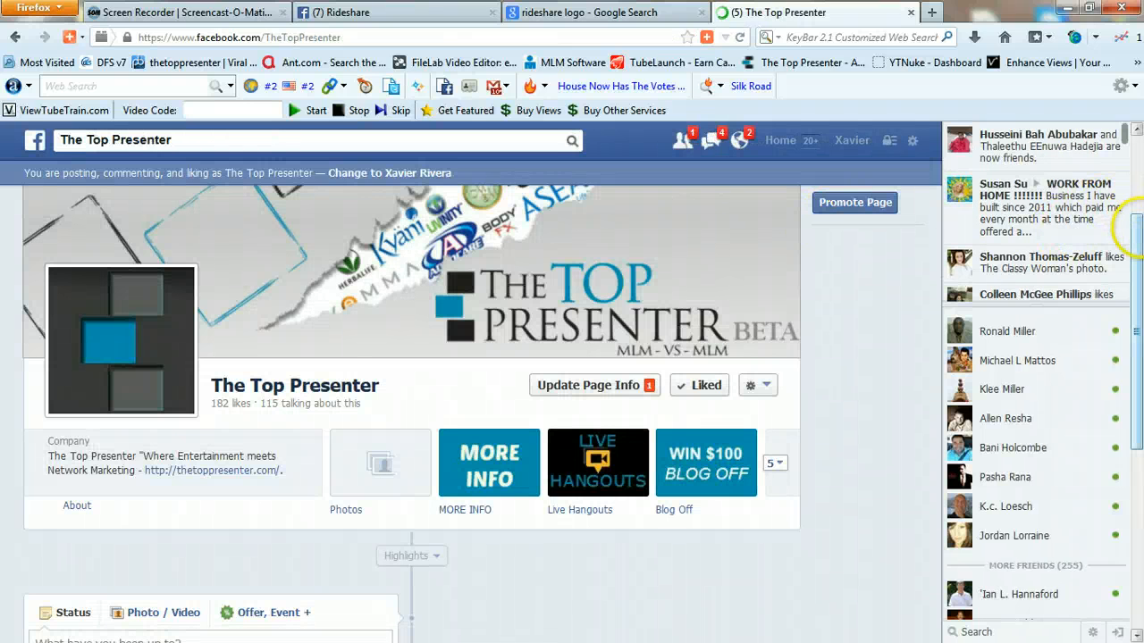
scroll(411, 411, down, 4)
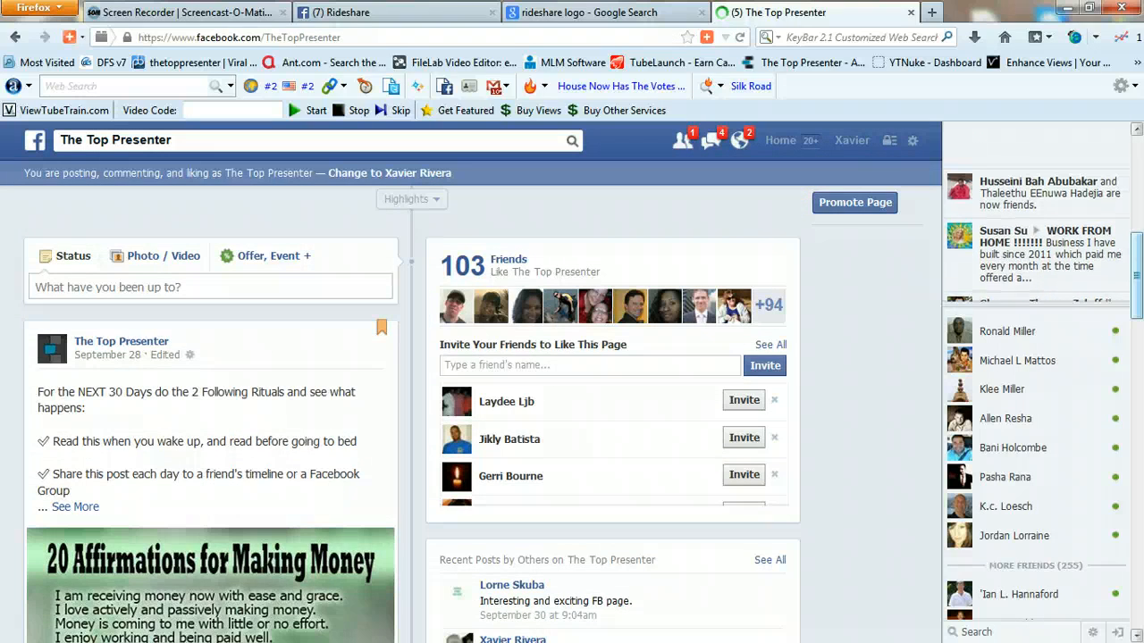
drag(1136, 268, 1136, 204)
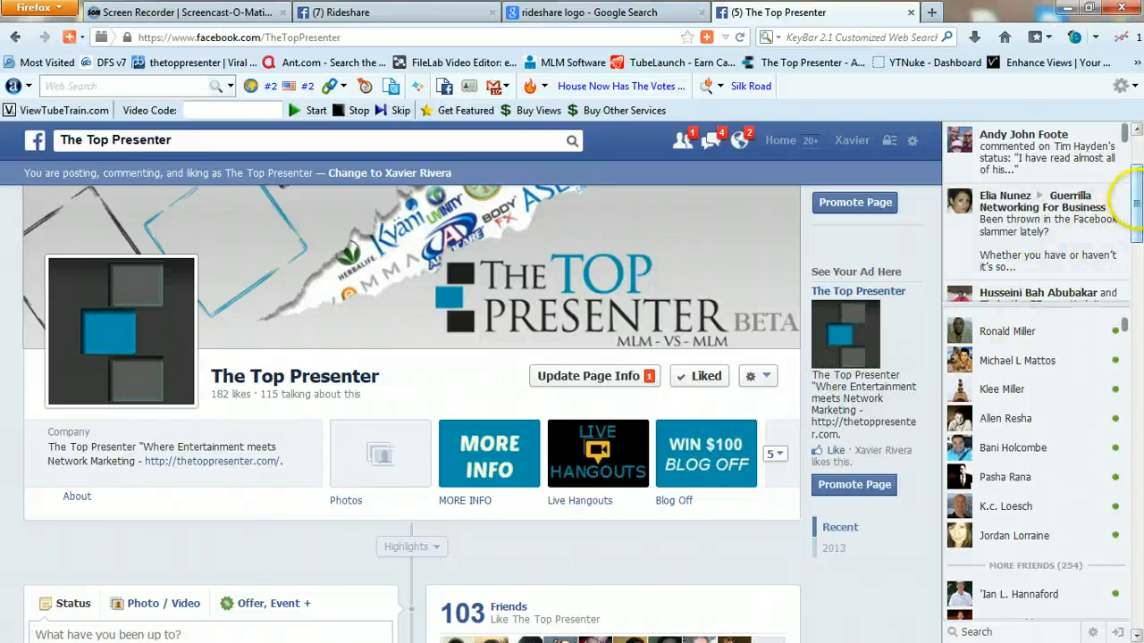
drag(1137, 205, 1137, 449)
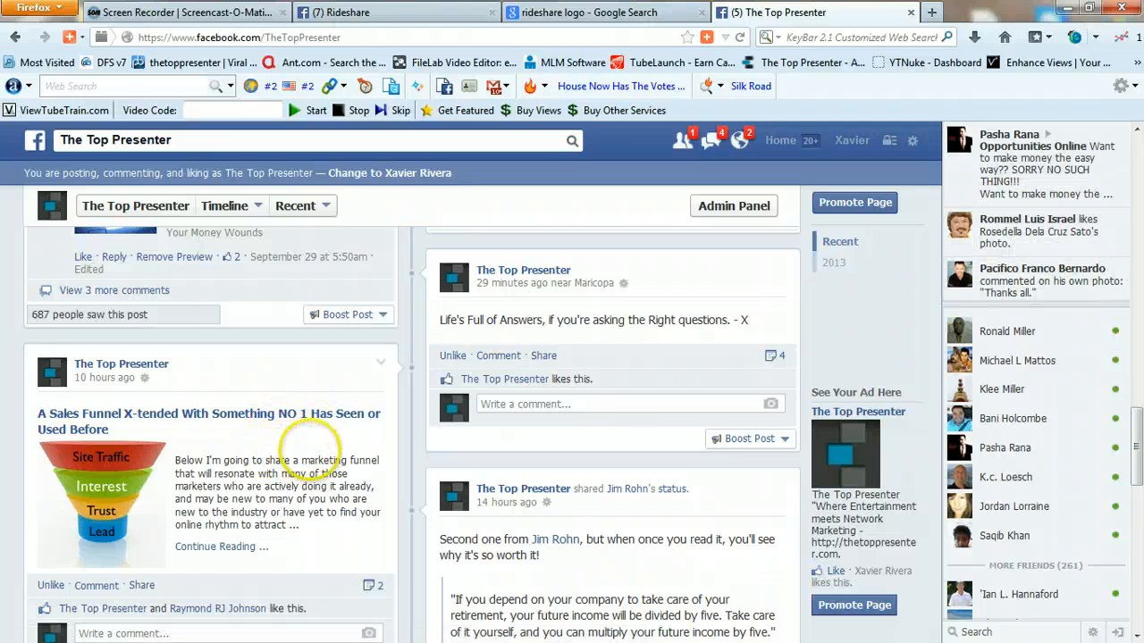
drag(1138, 423, 1137, 193)
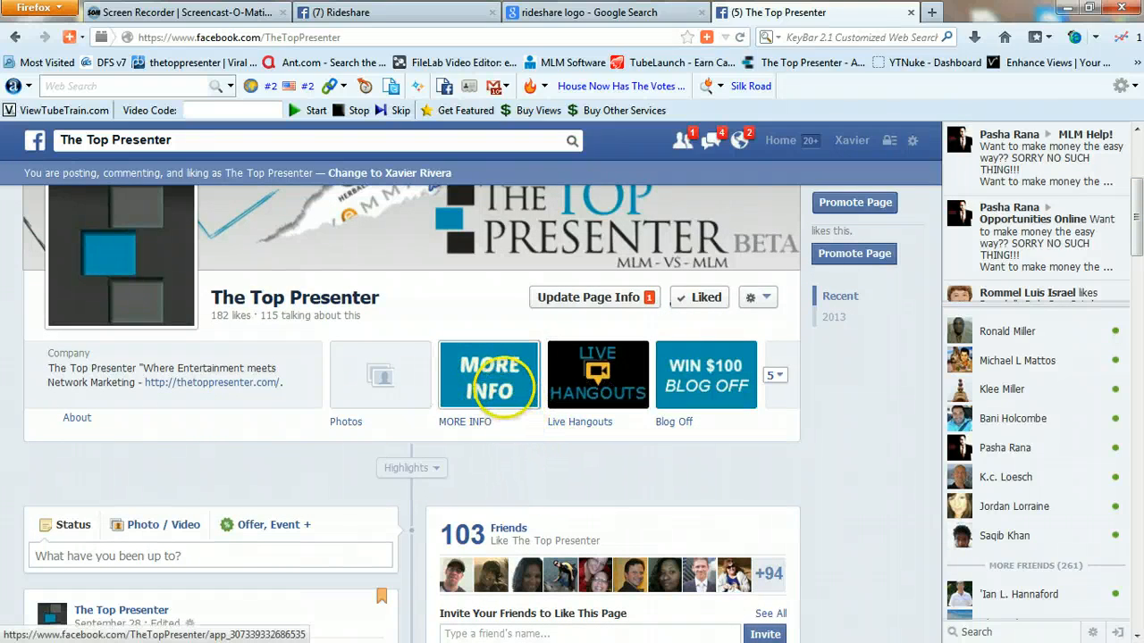
Step: Open the Page's MORE INFO app, view its managed pages list, and close that list
click(488, 376)
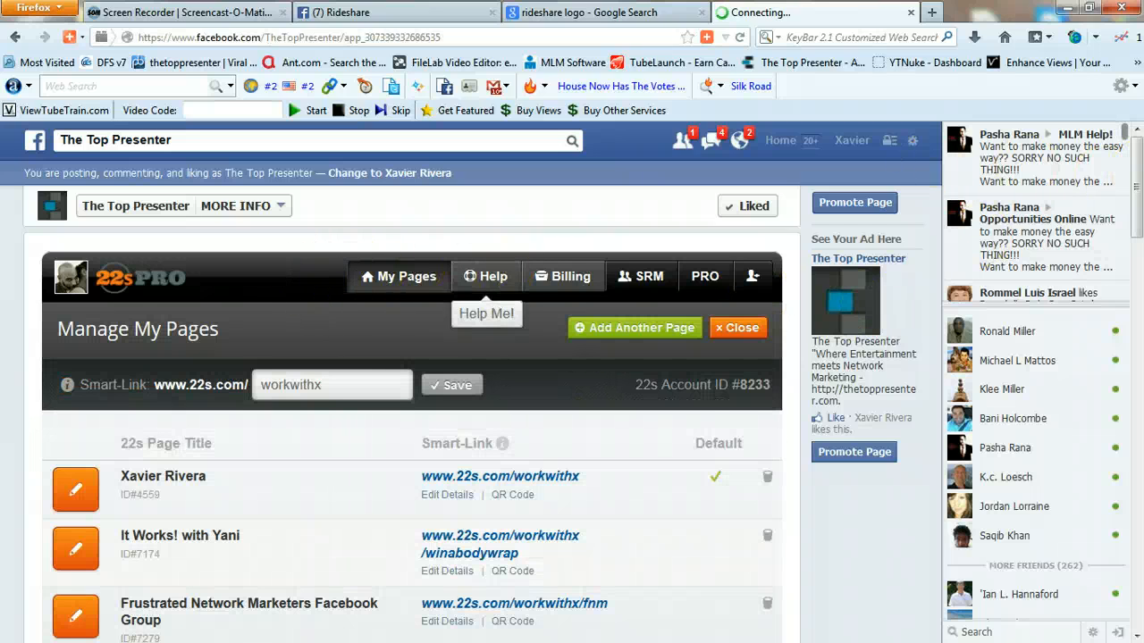
click(398, 276)
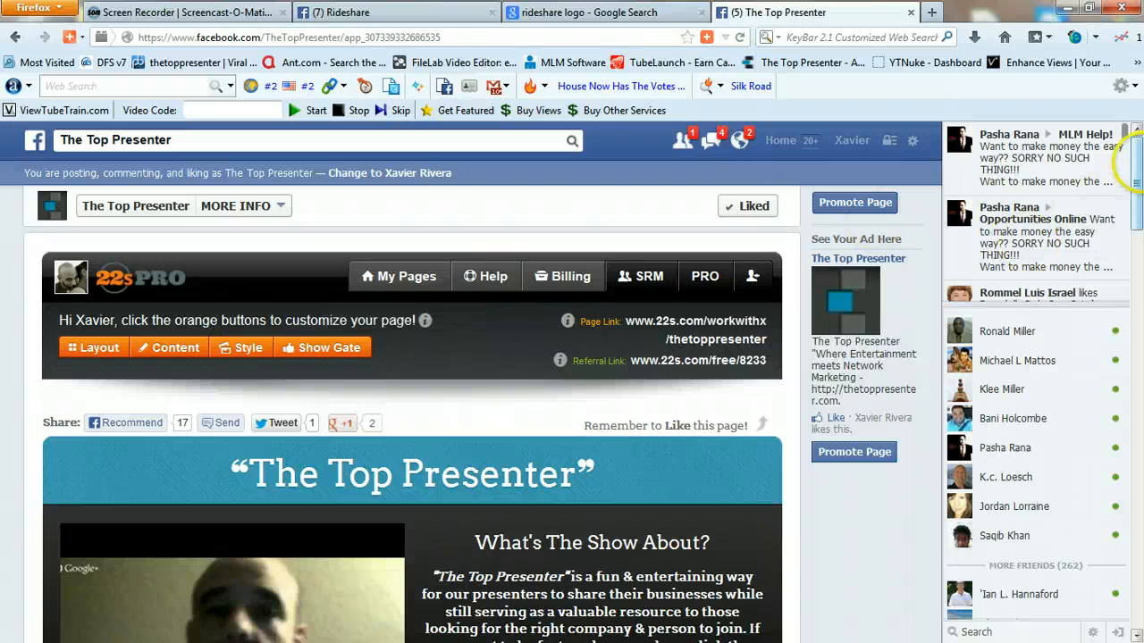
mouse_move(1137, 163)
mouse_down()
mouse_move(1139, 214)
mouse_move(1136, 161)
mouse_up()
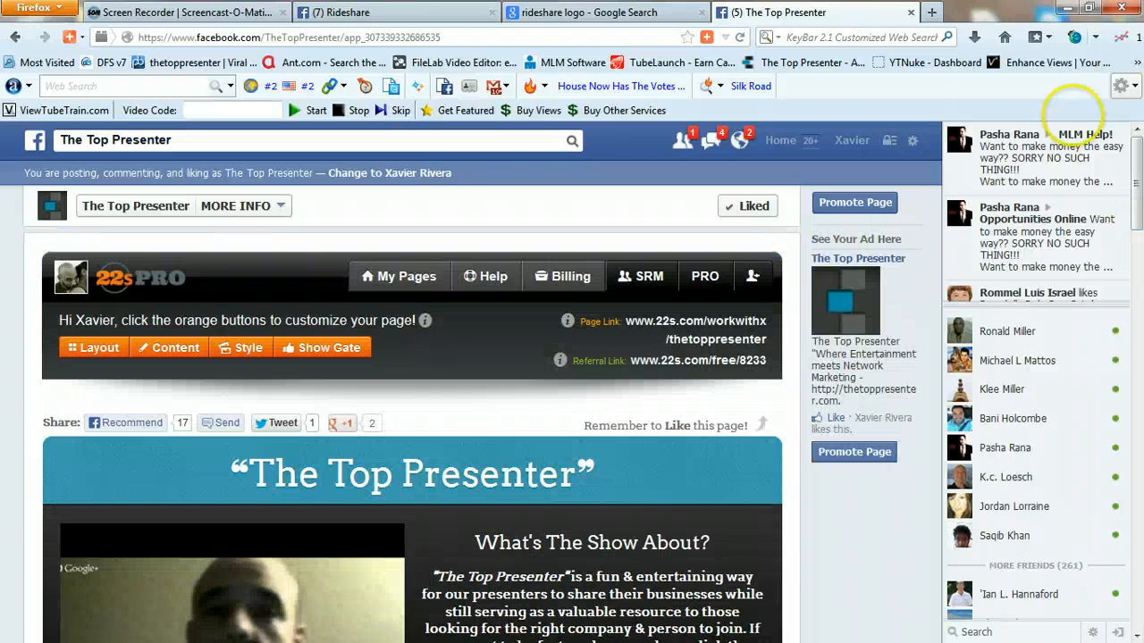
Step: Show the app's Like Gate, examine its enabled setting, welcome video and text, and hide it again
click(322, 347)
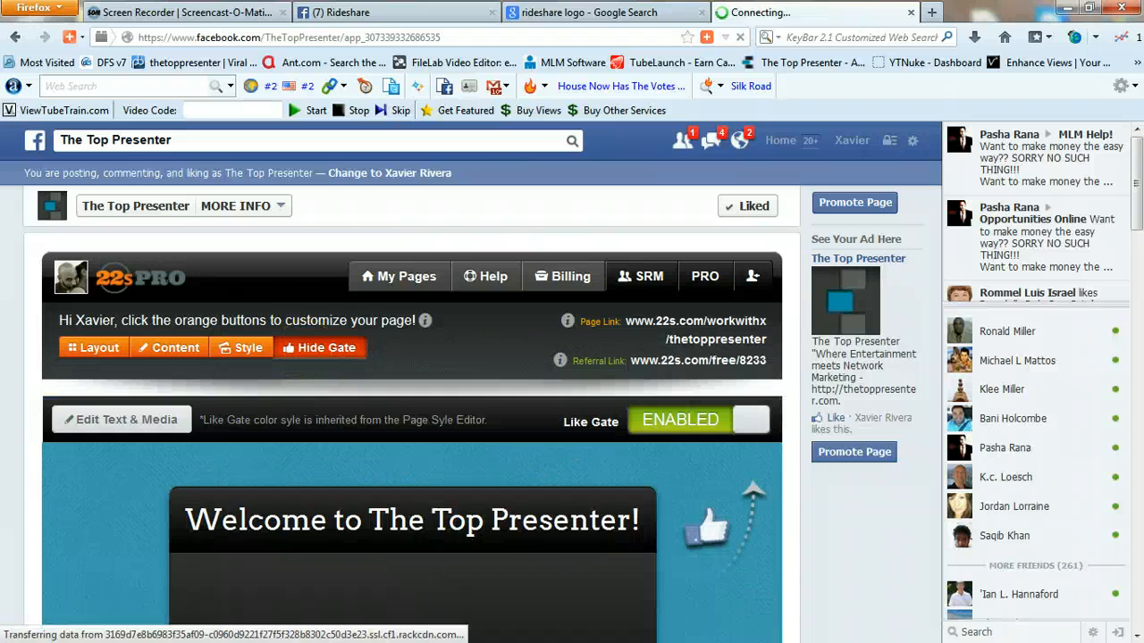
drag(1137, 179, 1137, 229)
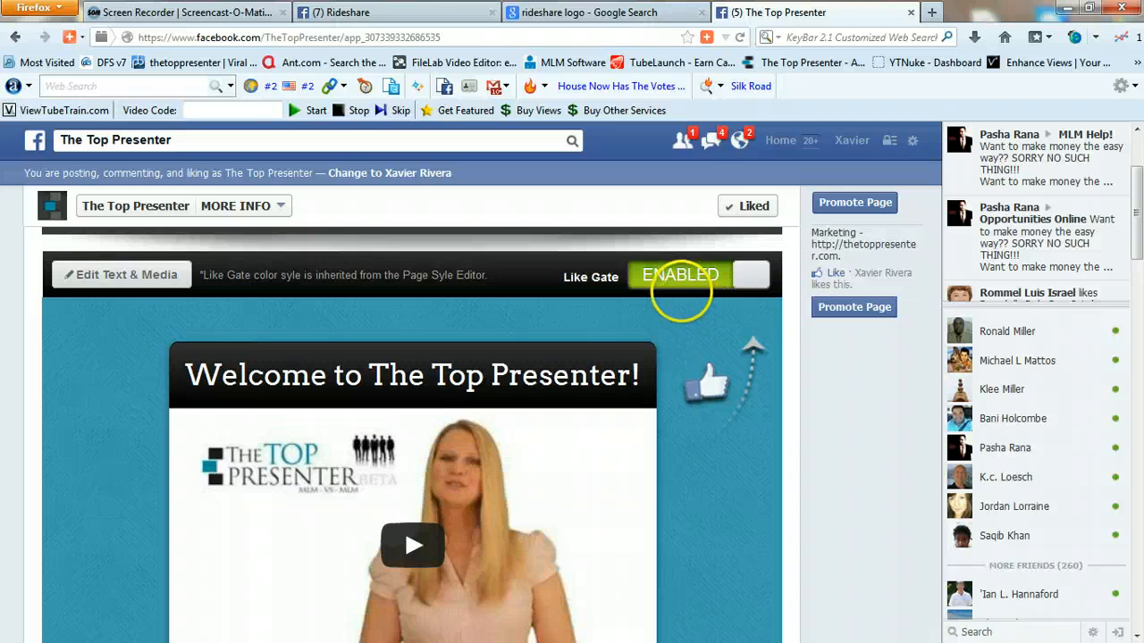
scroll(411, 429, down, 3)
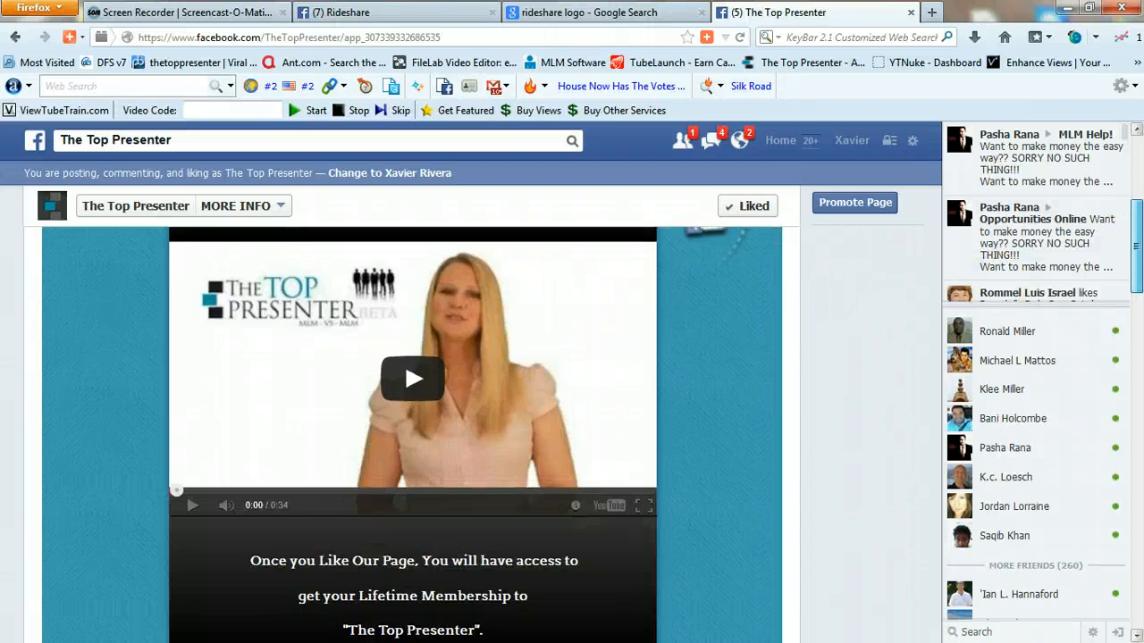
drag(1137, 271, 1137, 199)
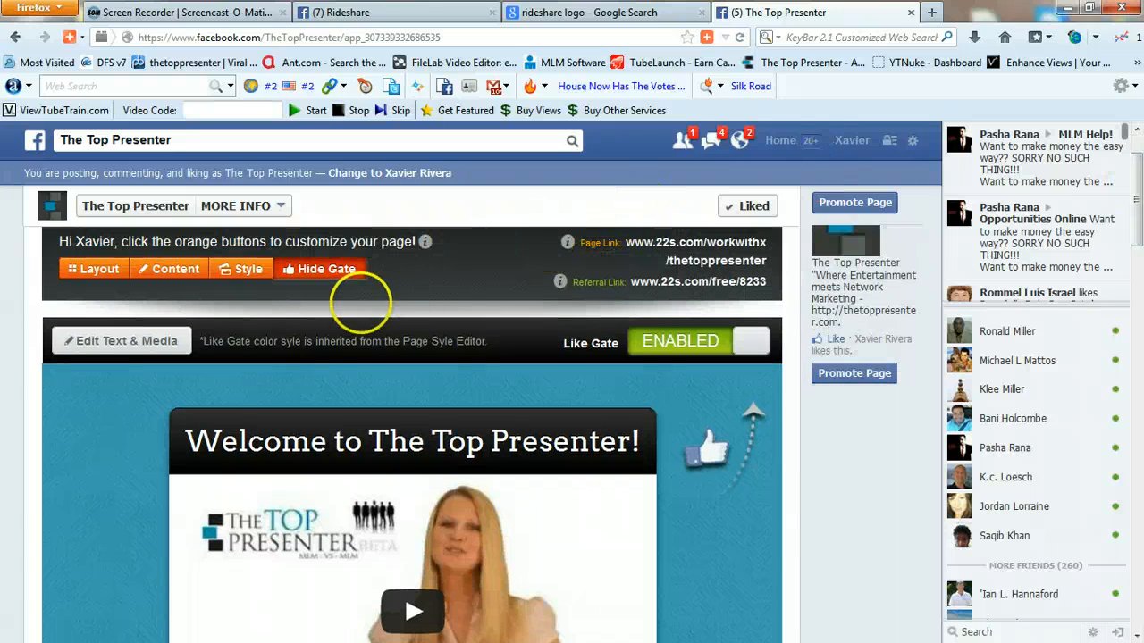
click(318, 270)
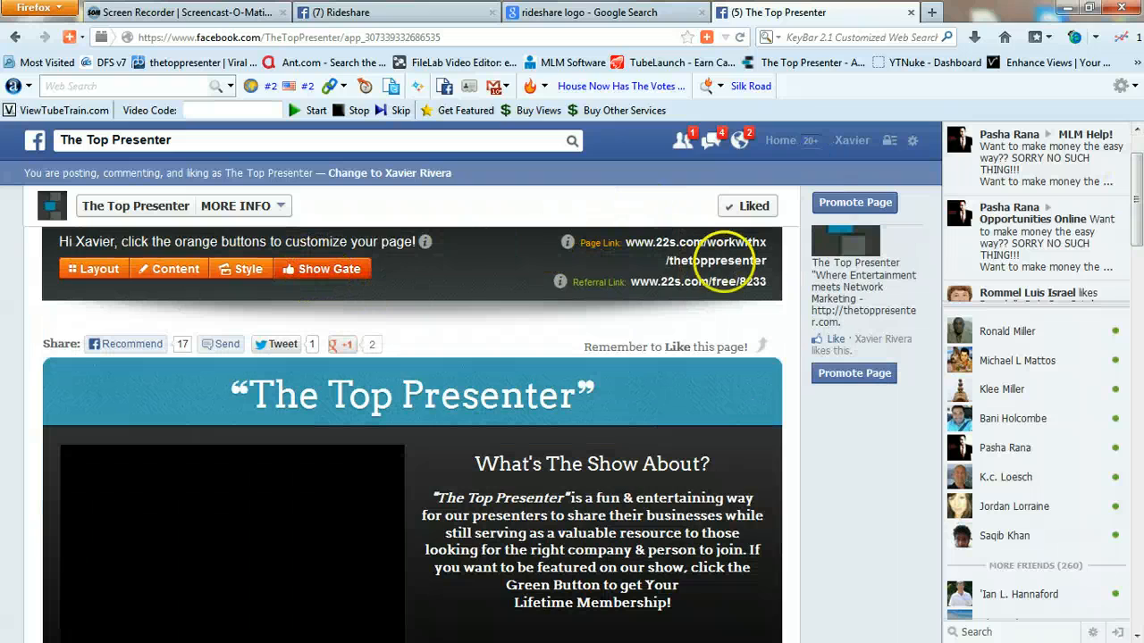
Step: Examine the MORE INFO content, including the featured uploaded videos, video-sharing comments and Latest News, and return to its start
drag(1128, 191, 1126, 154)
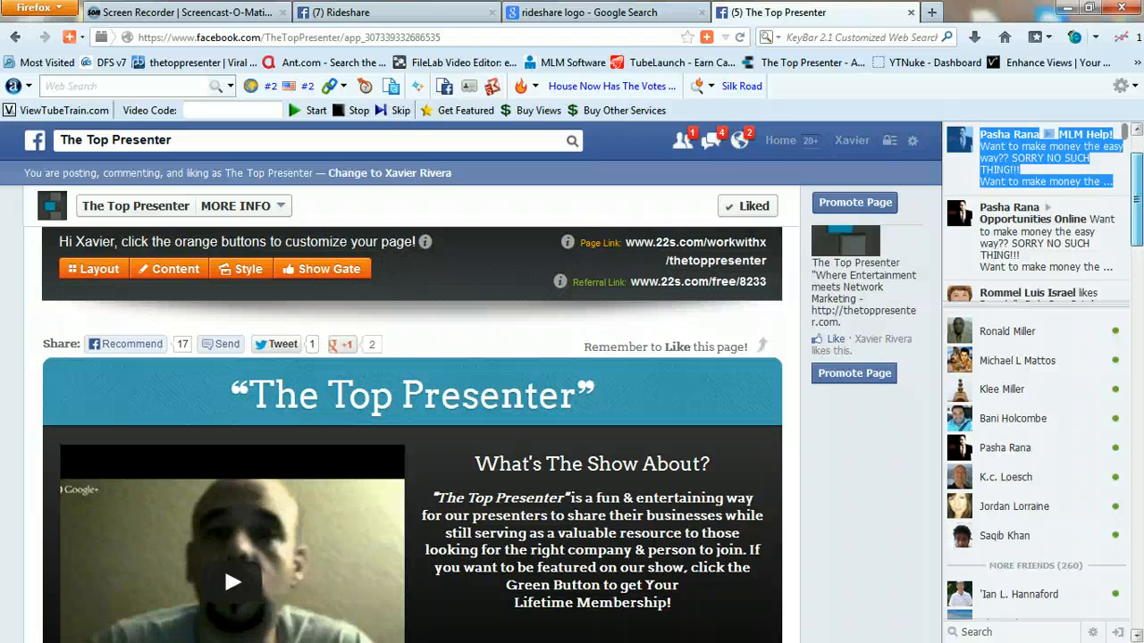
drag(1136, 199, 1137, 231)
drag(1137, 232, 1137, 325)
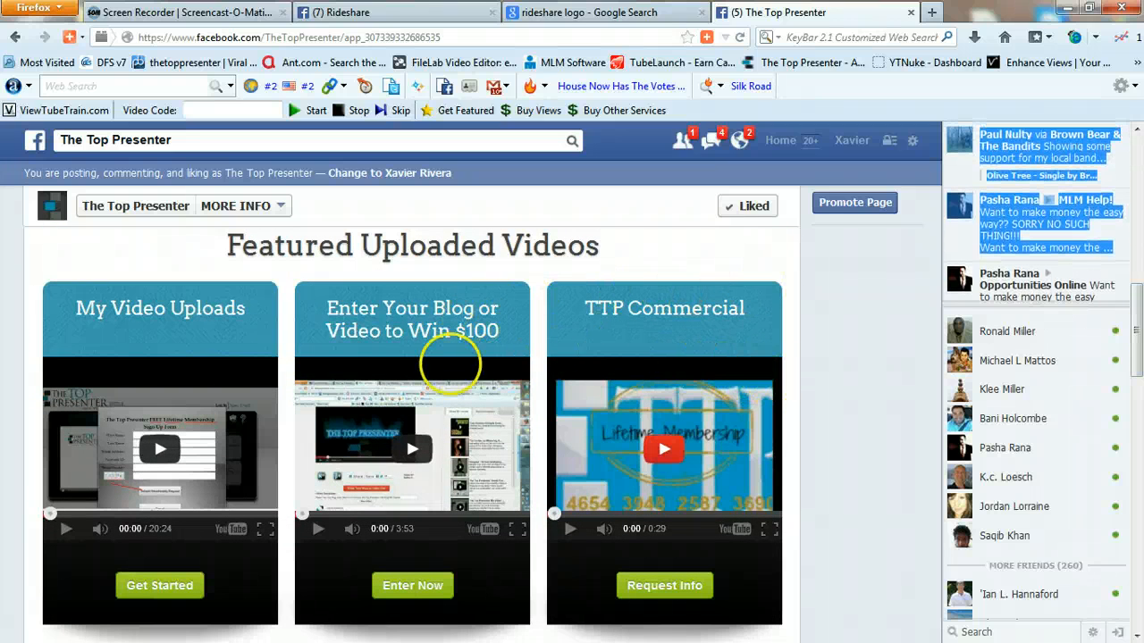
drag(1133, 329, 1133, 400)
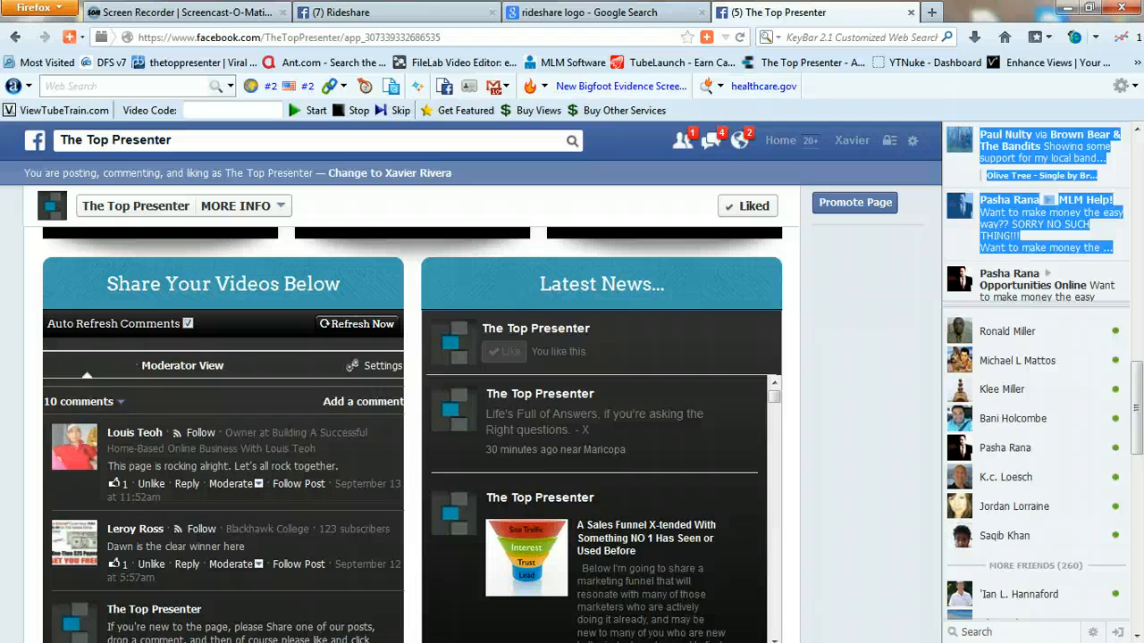
drag(1133, 393, 1133, 204)
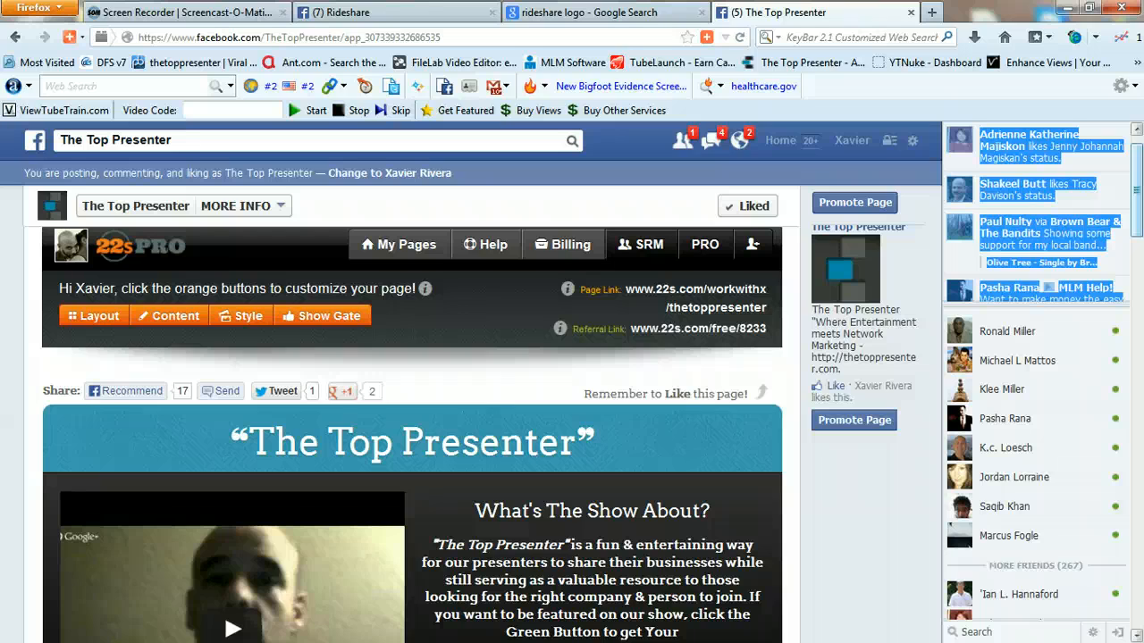
Step: Review the show description, Lifetime Membership offer and contact links, and return to The Top Presenter's main Page
scroll(411, 429, down, 3)
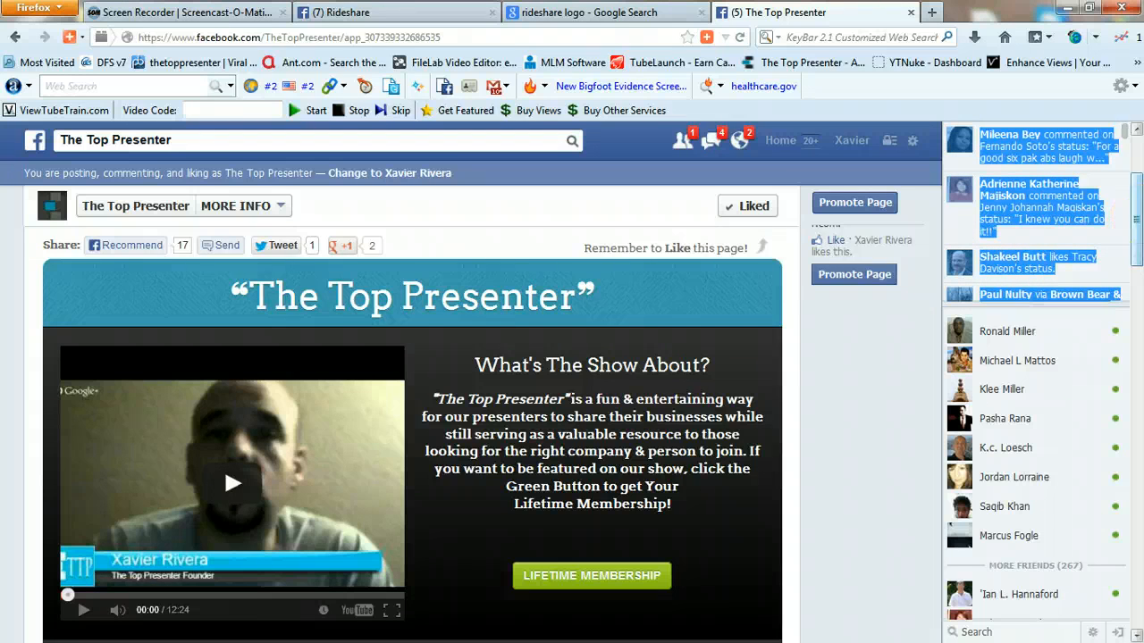
scroll(625, 474, down, 2)
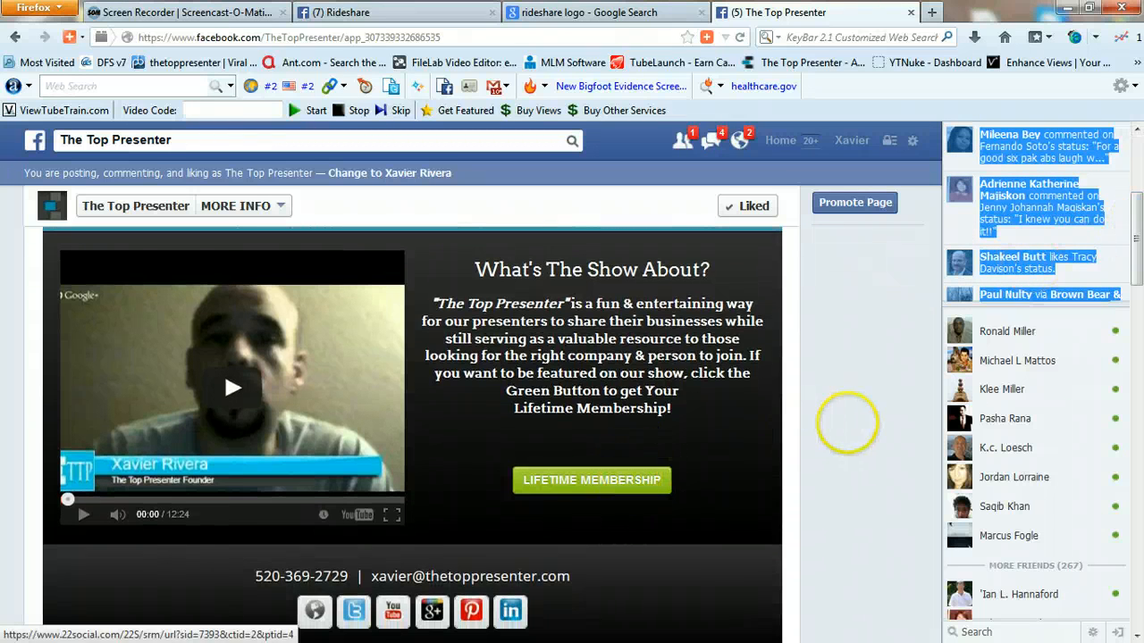
mouse_move(1119, 325)
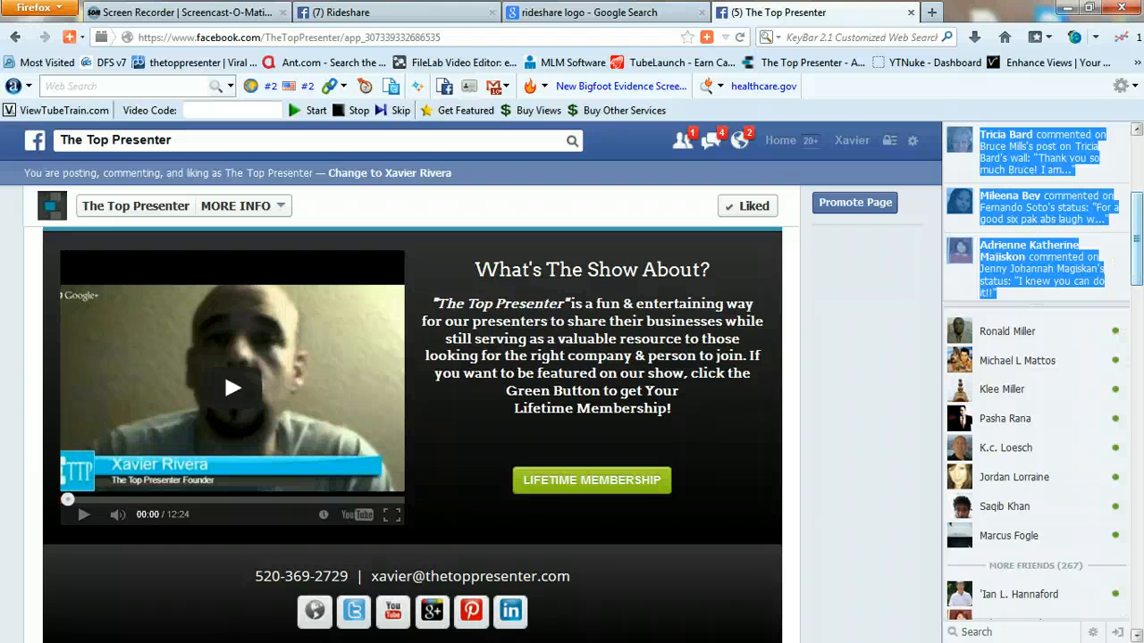
drag(1137, 239, 1137, 184)
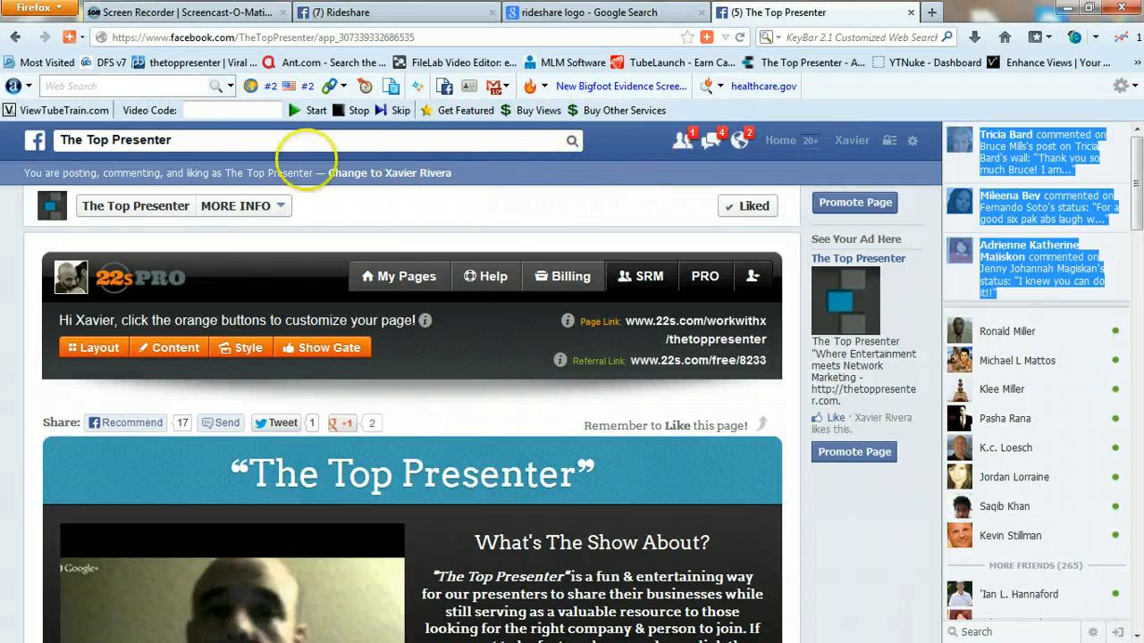
click(15, 37)
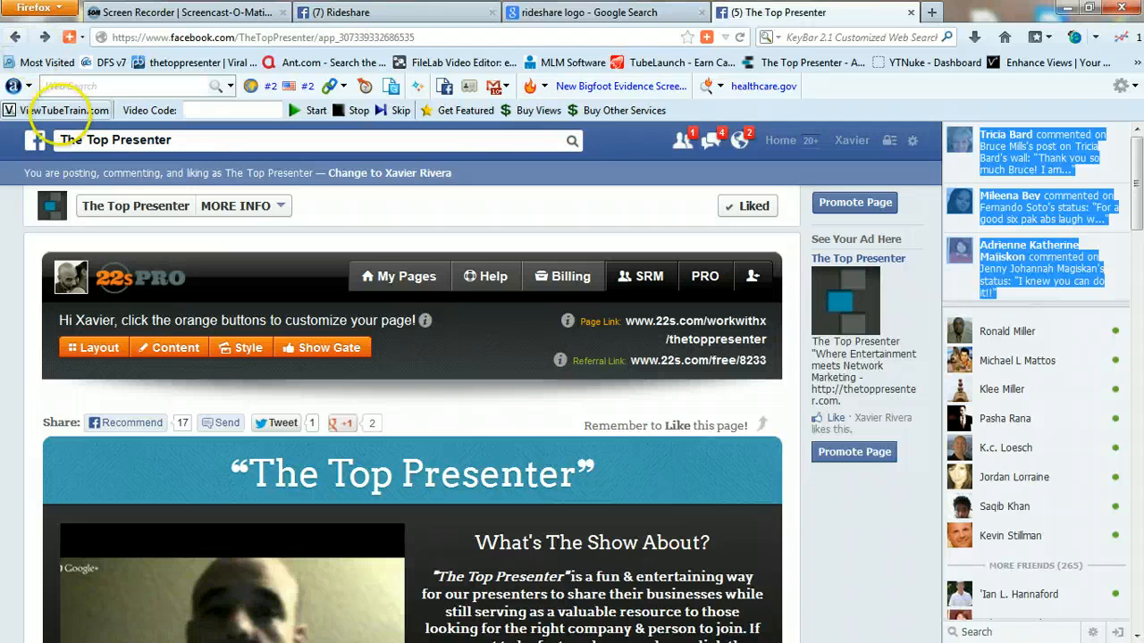
click(134, 205)
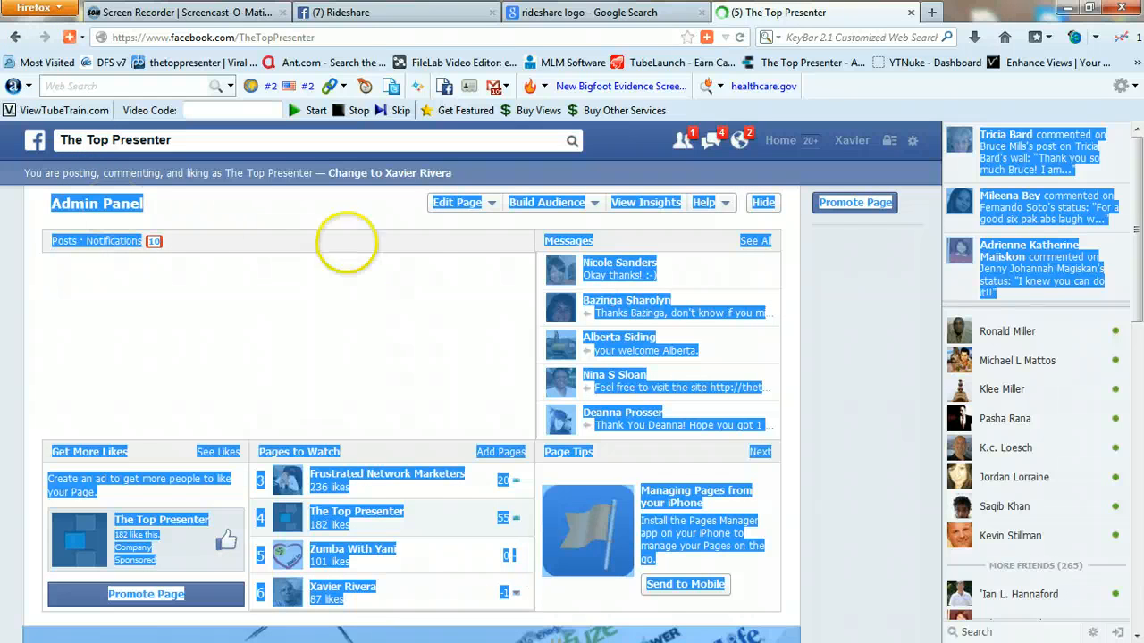
Step: Hide the Admin Panel and expand the full set of app tiles beneath The Top Presenter's cover photo
click(793, 239)
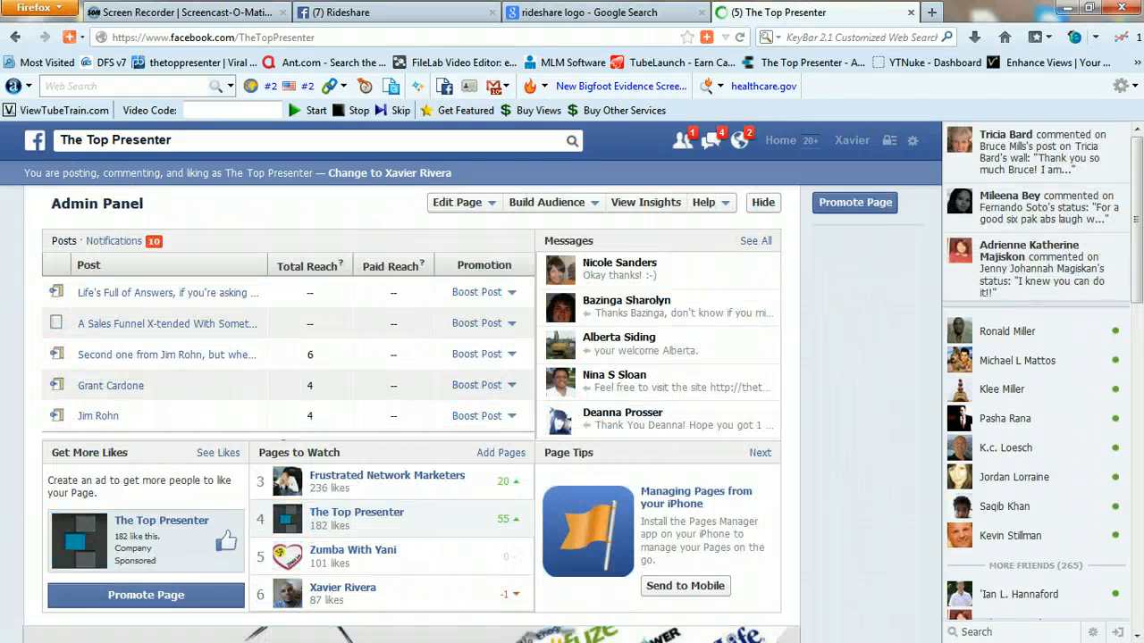
click(762, 202)
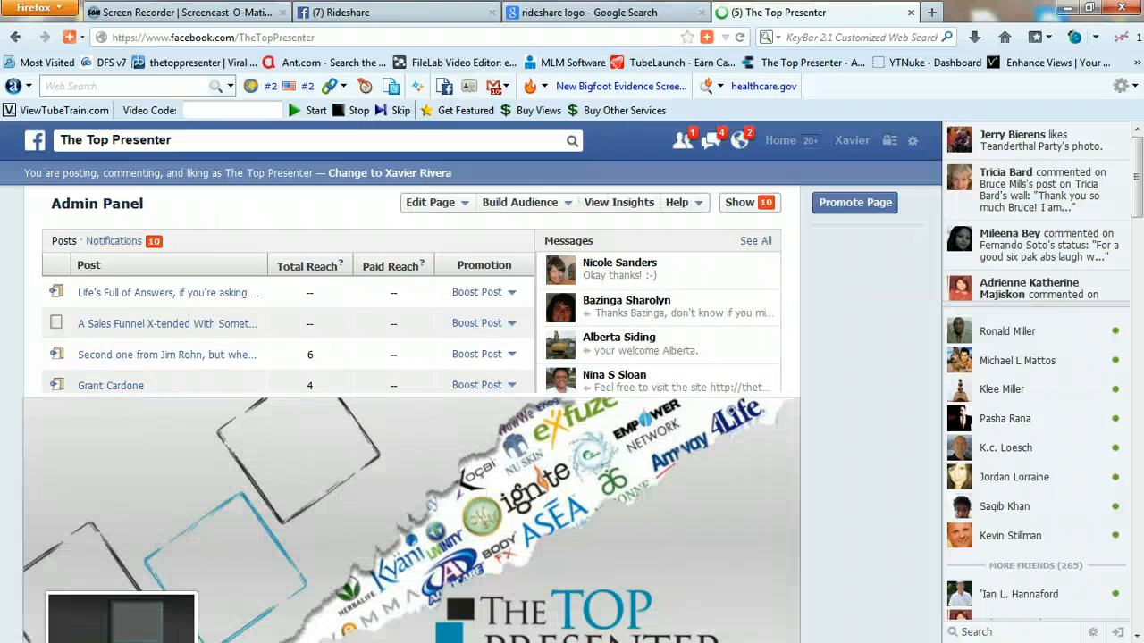
scroll(599, 429, down, 4)
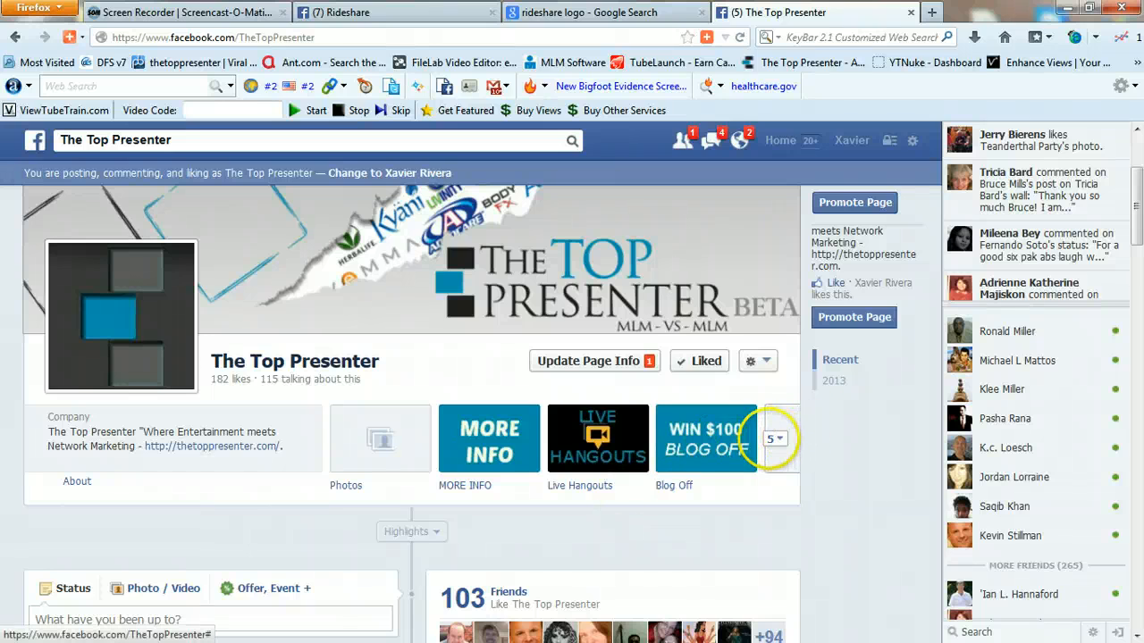
click(775, 438)
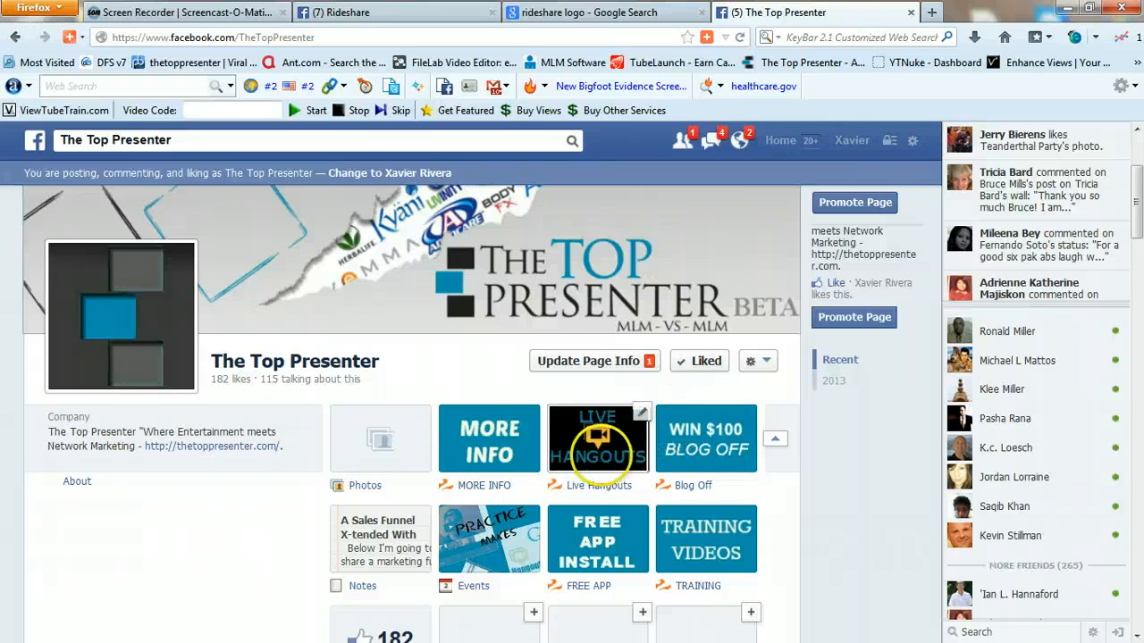
mouse_move(100, 314)
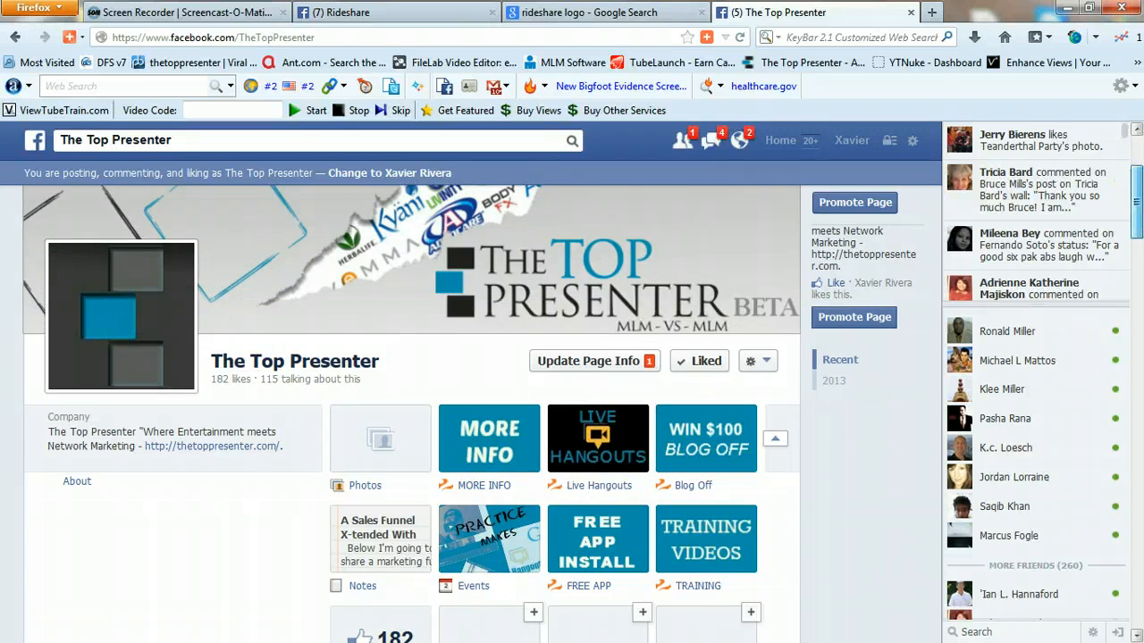
Step: Review The Top Presenter's cover photo, Liked status control and expanded app tiles, and return to the cover photo
drag(1137, 194, 1136, 170)
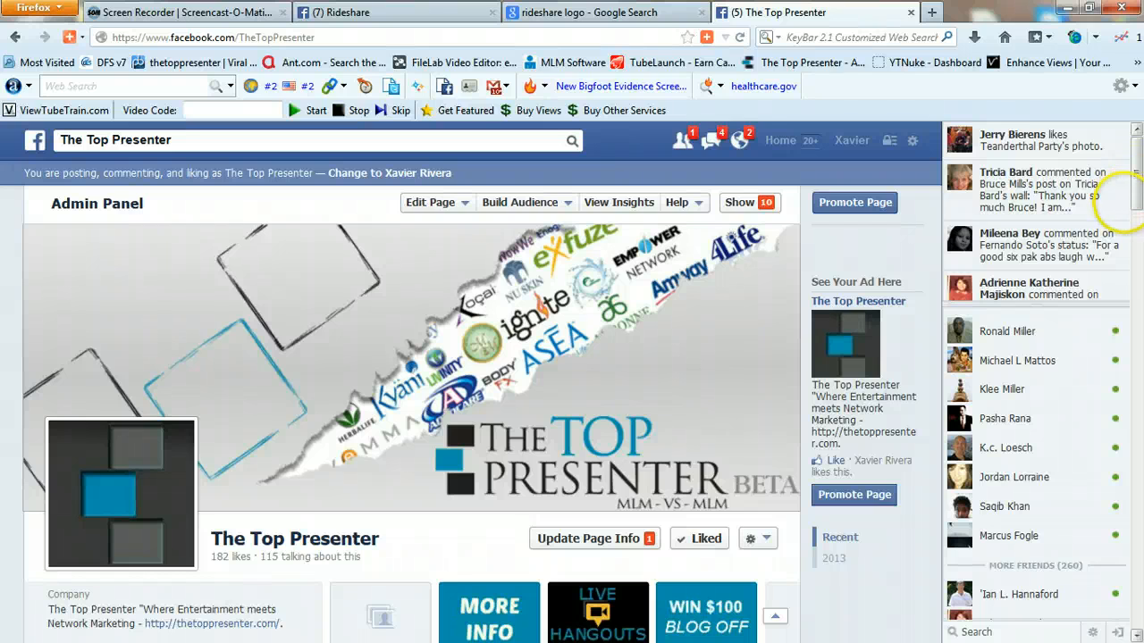
drag(1137, 171, 1137, 194)
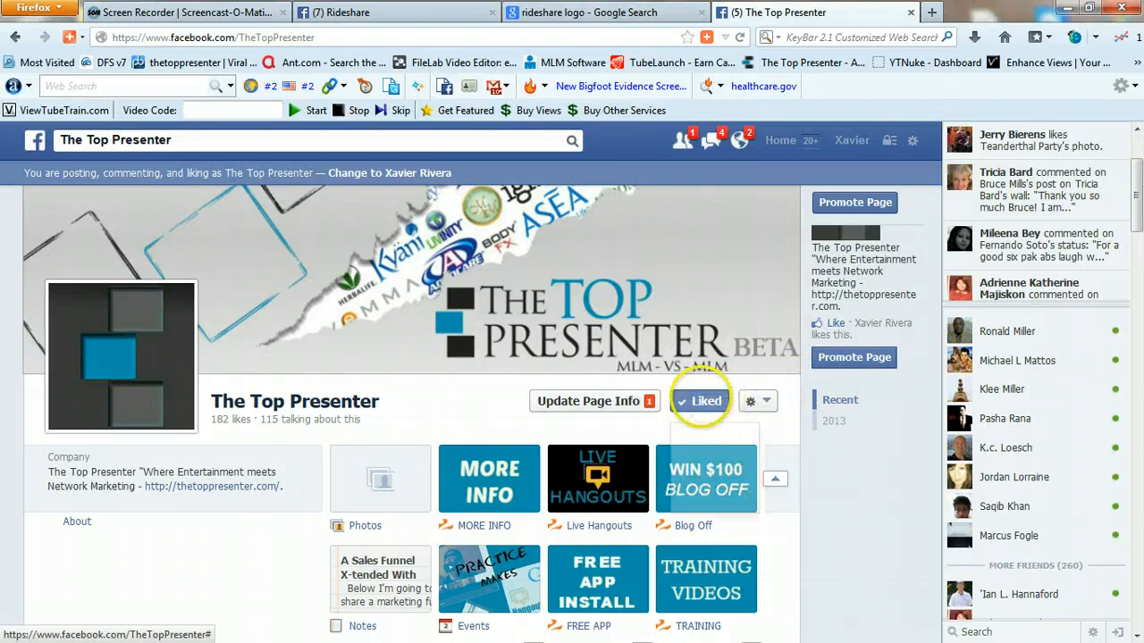
mouse_move(699, 400)
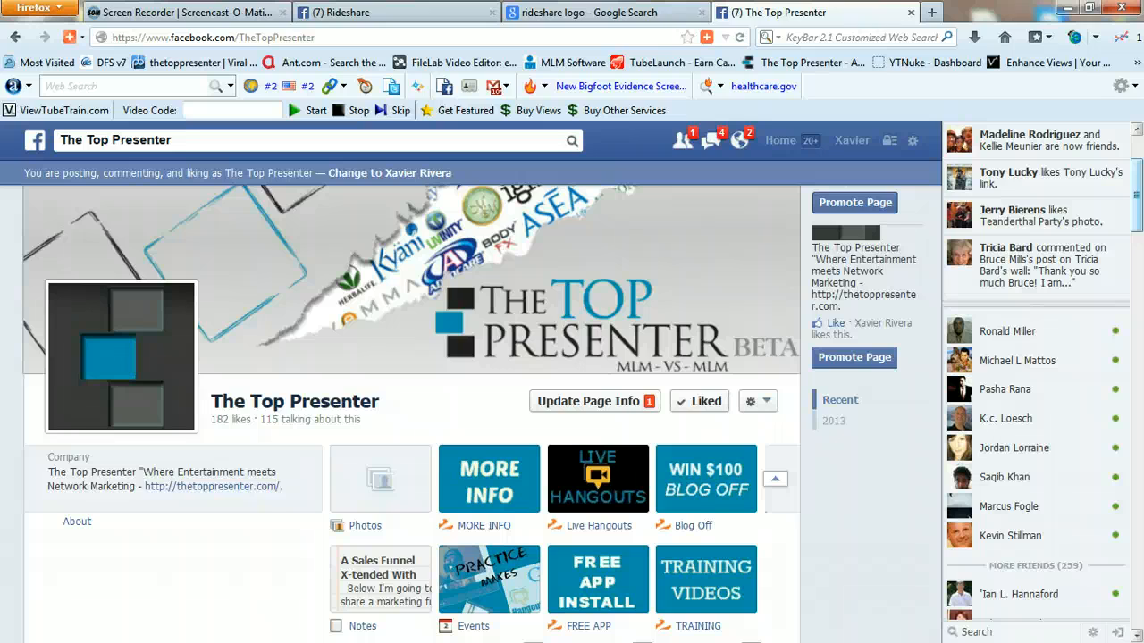
scroll(411, 393, up, 3)
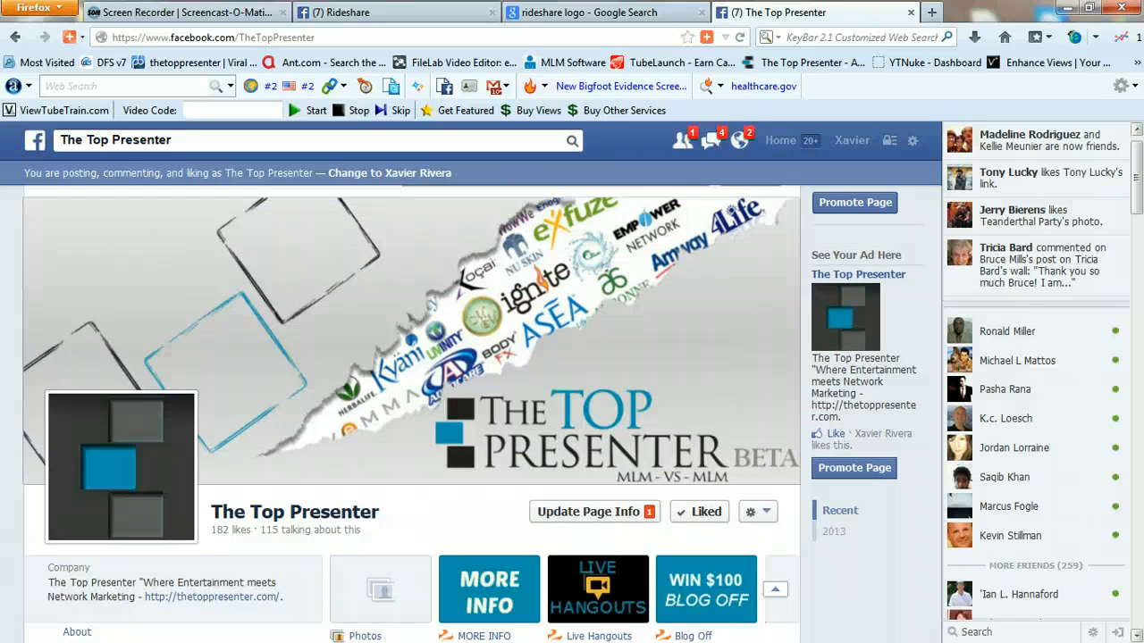